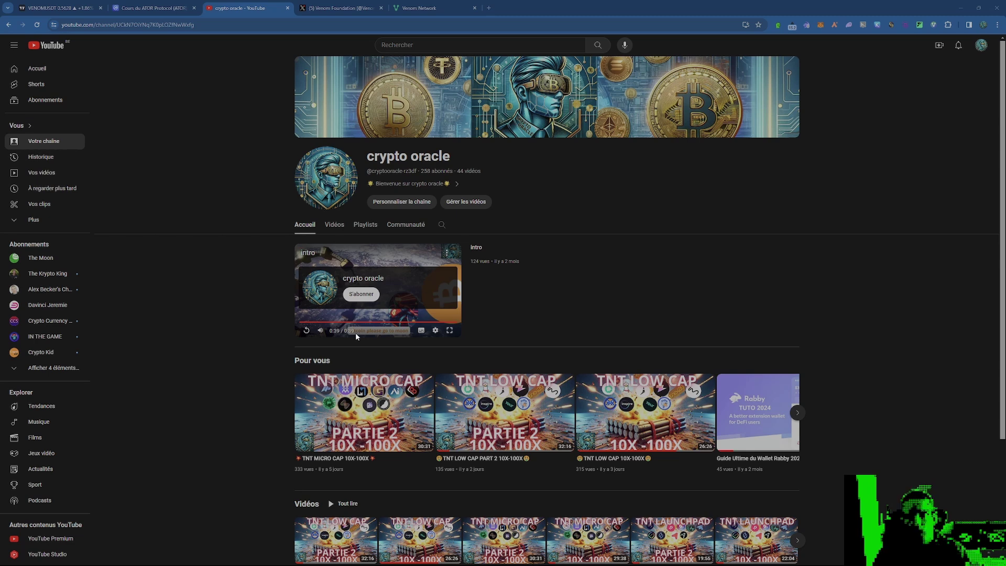
Switch to the Venom Foundation profile on X and read its pinned $VENOM listing post and Token Forge hackathon posts.
key(ctrl+Tab)
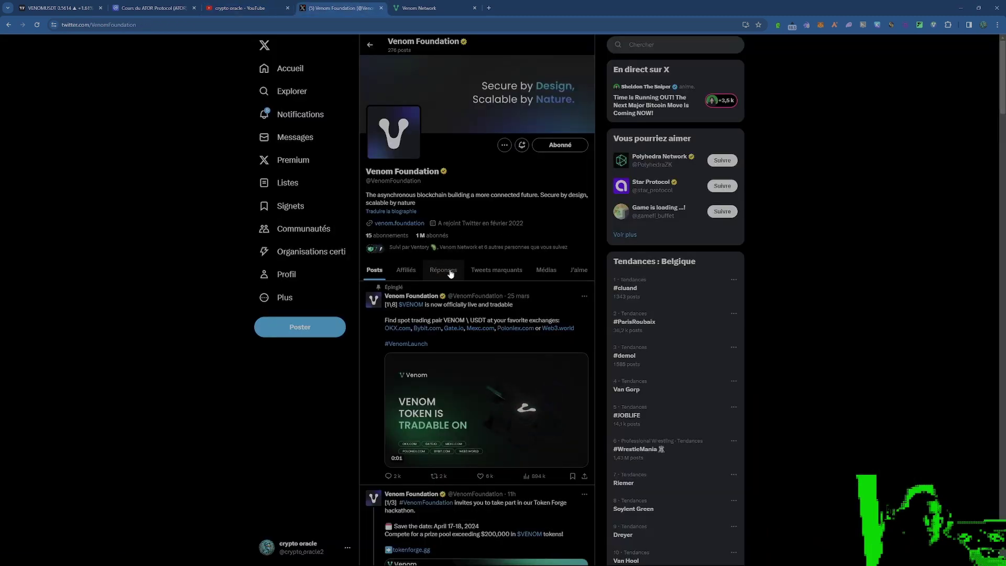
scroll(473, 324, down, 2)
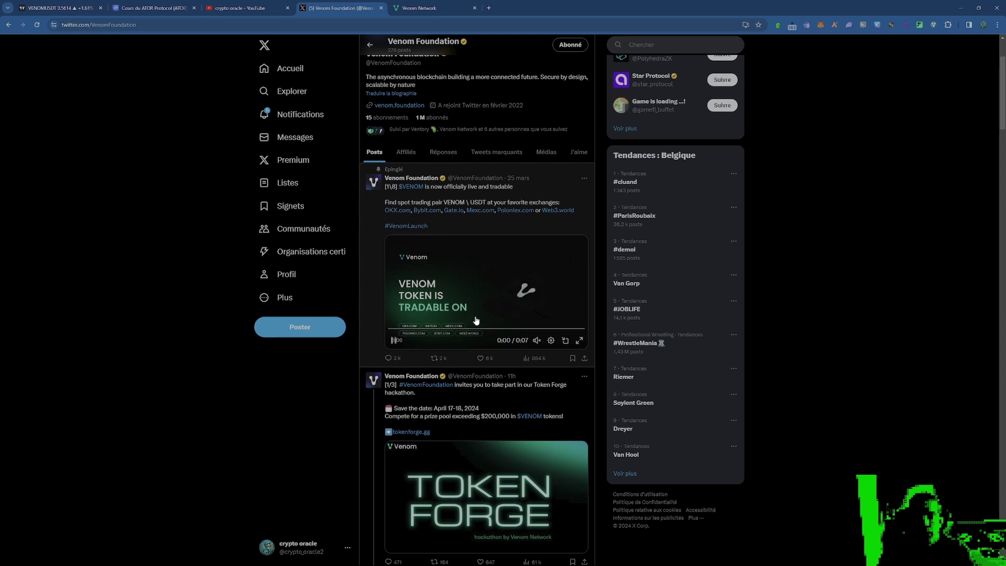
scroll(474, 317, down, 2)
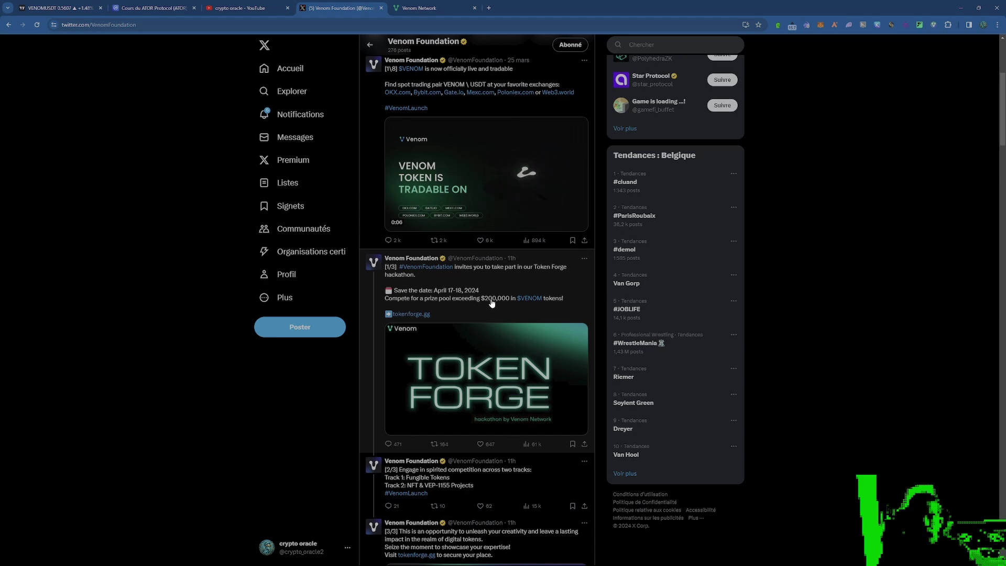
scroll(491, 303, down, 3)
key(Home)
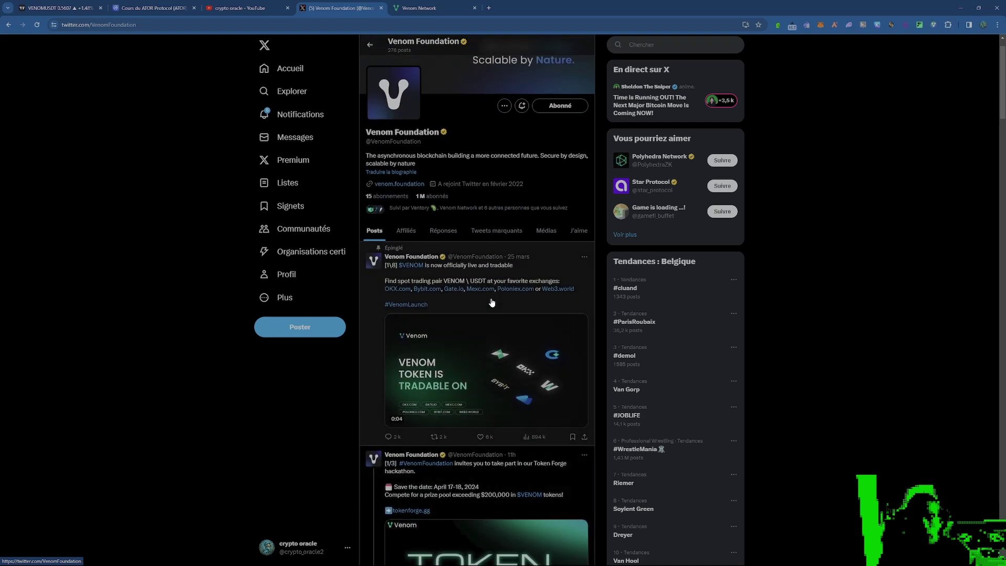
Review the Stage 1 tasks, XP rewards and prize pool of Venom Quests Season 1 on the Venom Network site.
click(417, 8)
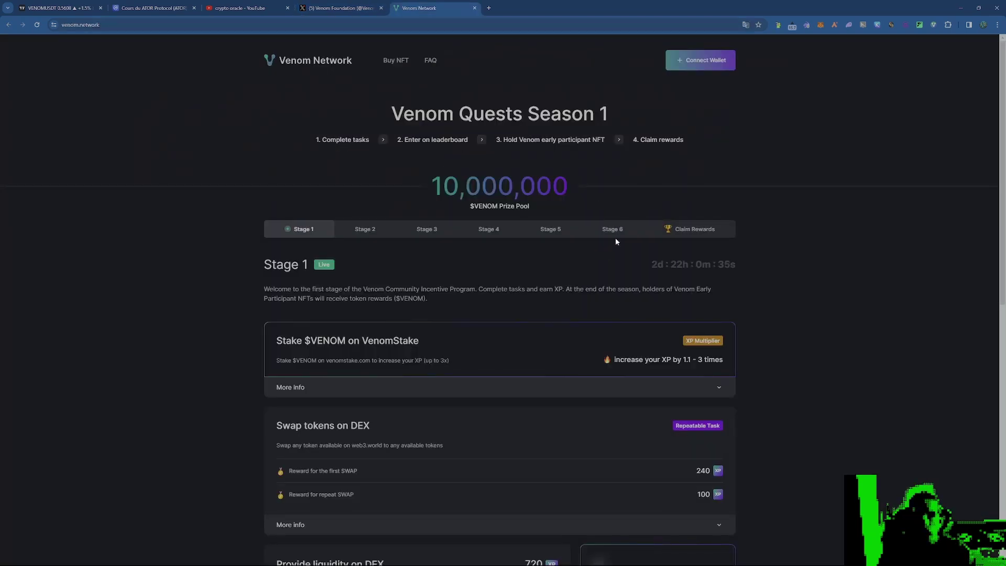
scroll(617, 239, down, 2)
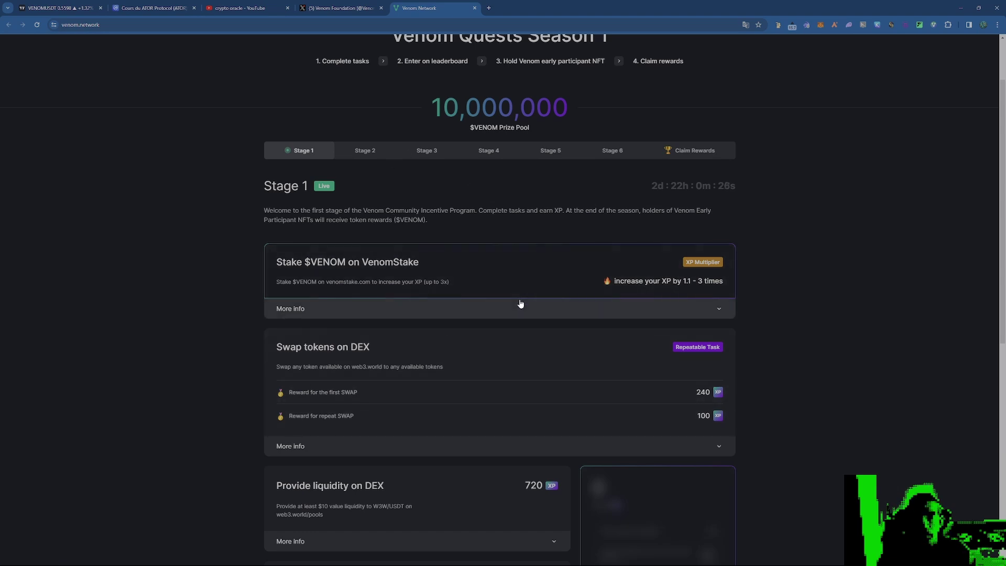
scroll(506, 302, up, 2)
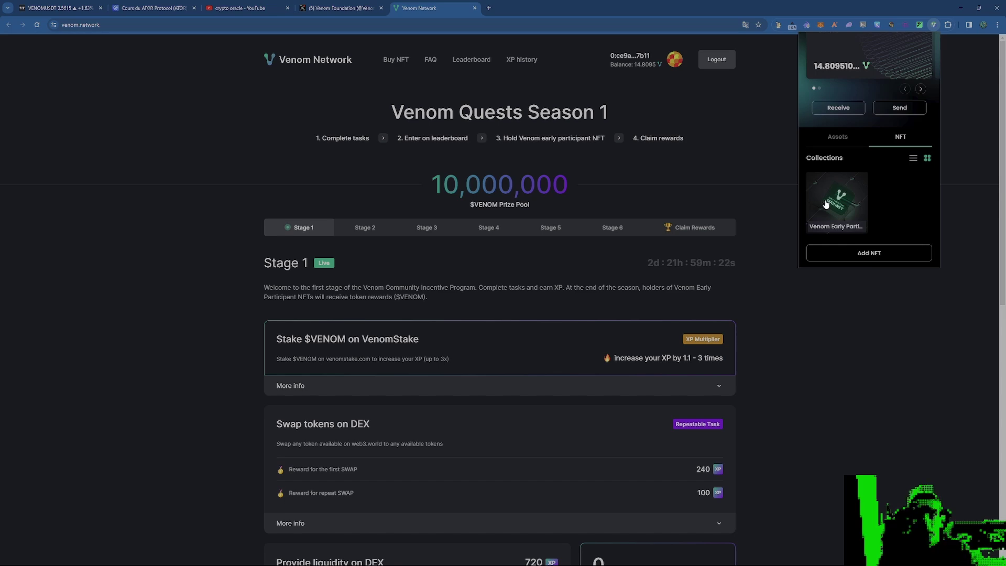
click(744, 140)
scroll(387, 264, down, 3)
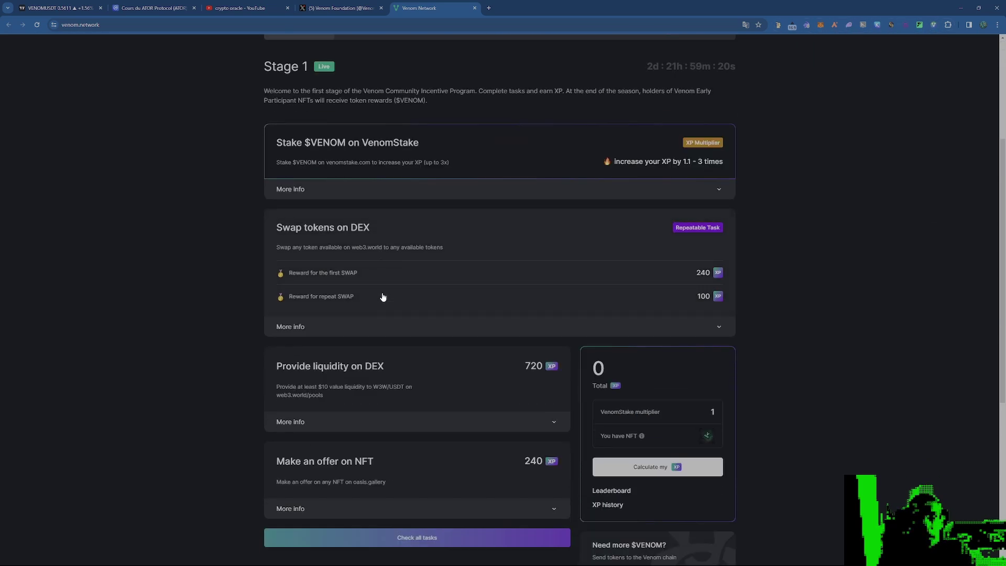
scroll(467, 266, up, 3)
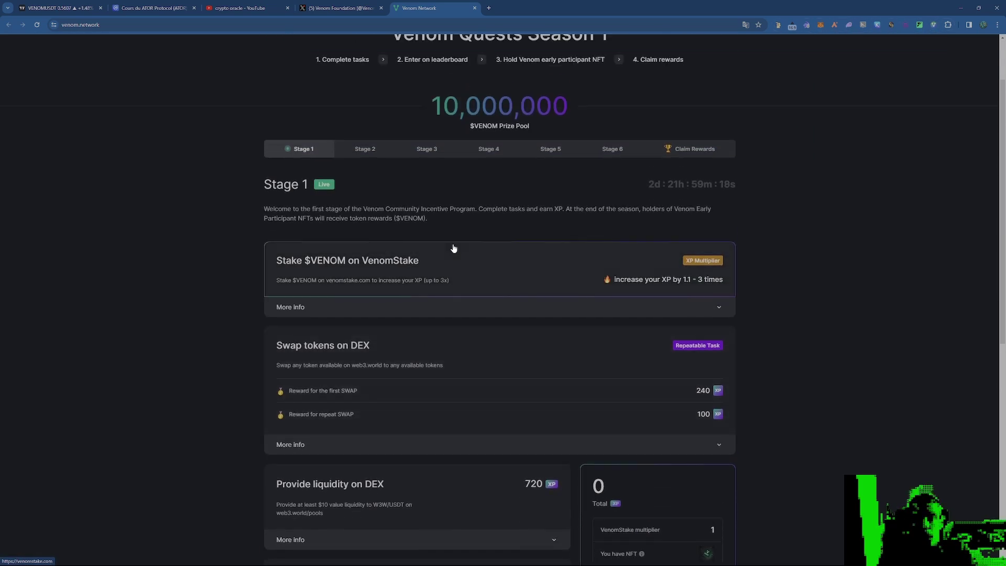
scroll(436, 237, up, 1)
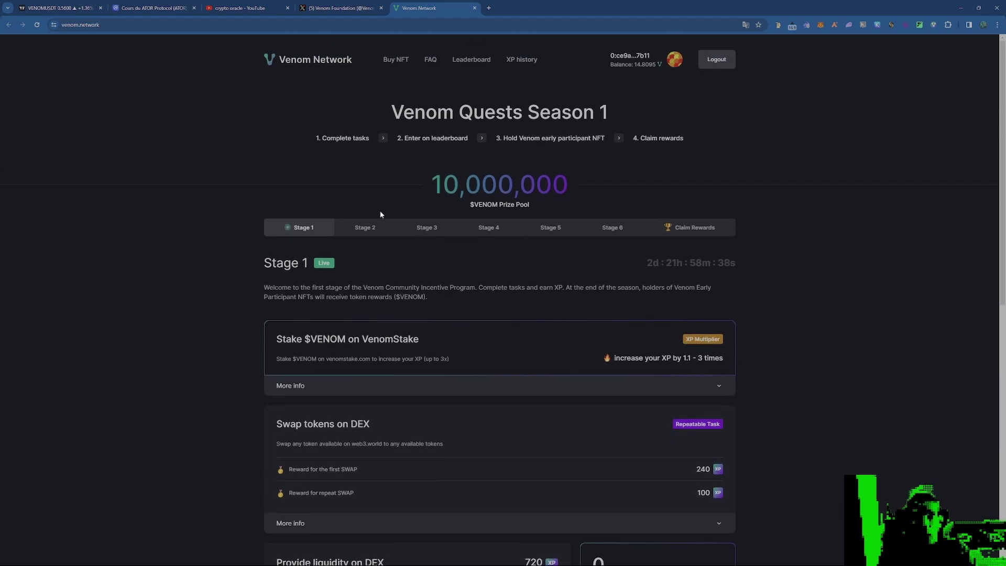
View the Venom Wallet website from the quests page's related links, then return to the Venom Network page.
scroll(382, 223, down, 10)
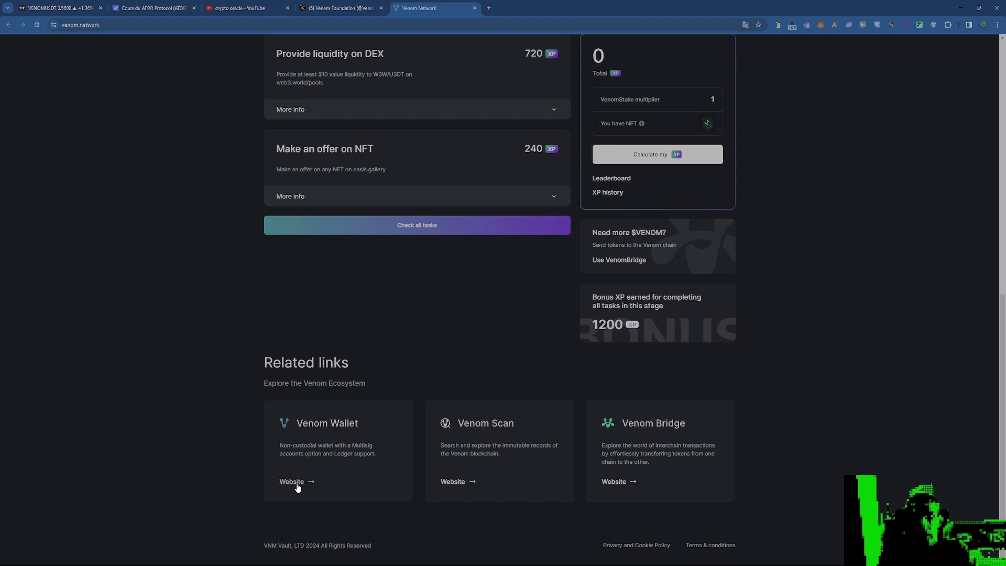
click(296, 482)
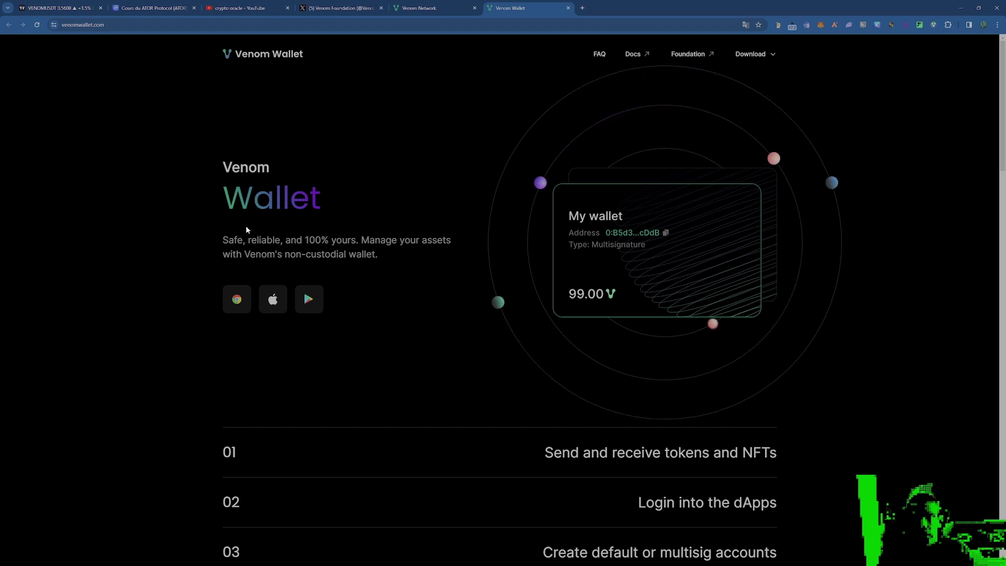
click(429, 10)
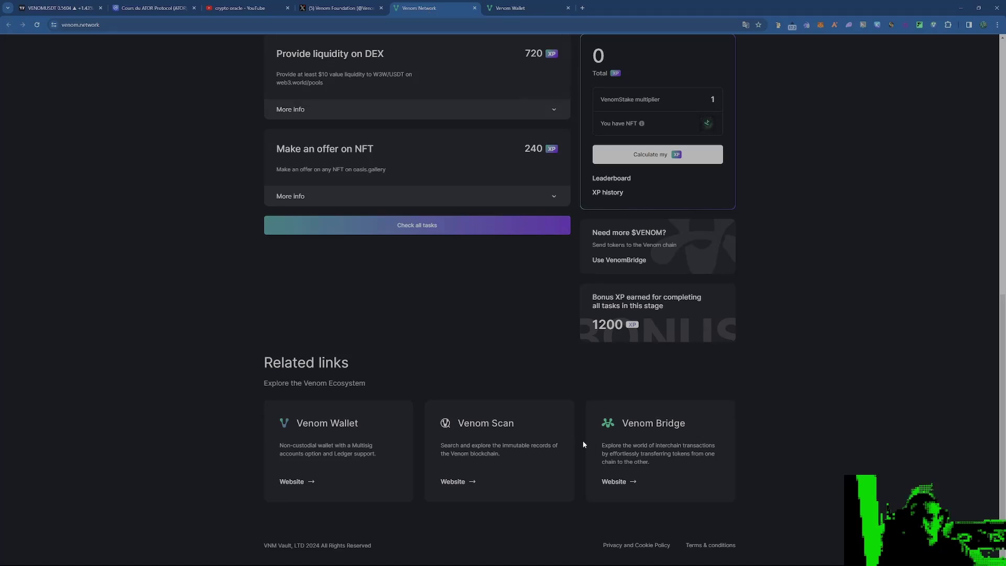
Show Account 1's address for receiving VENOM in the Venom Wallet extension, then return to the account overview.
scroll(442, 346, up, 8)
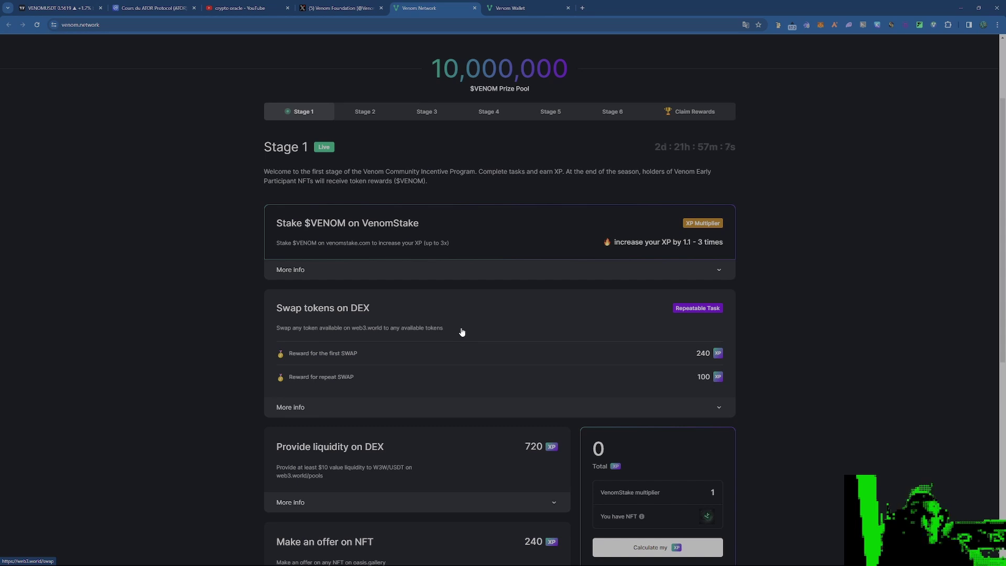
click(934, 25)
click(842, 167)
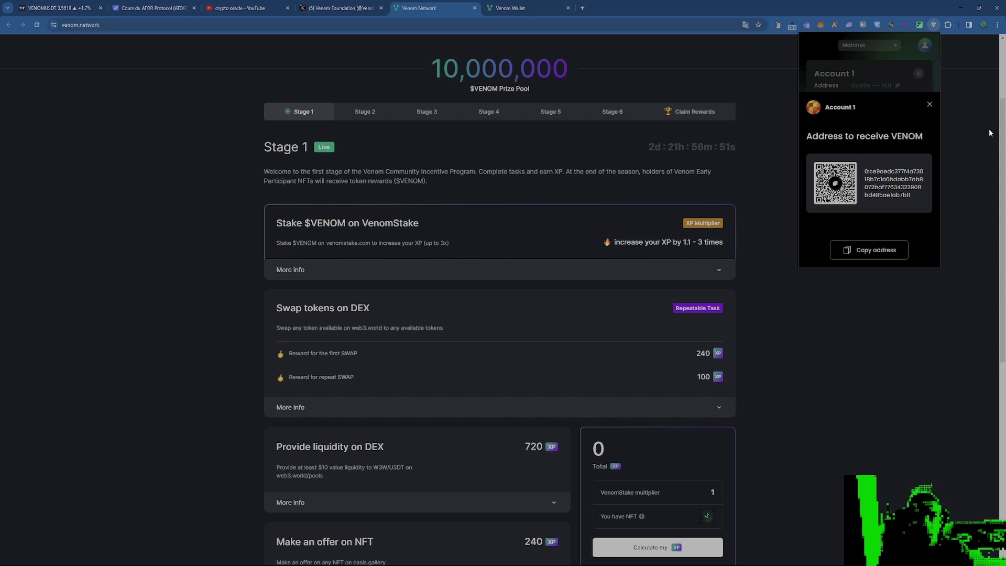
click(930, 105)
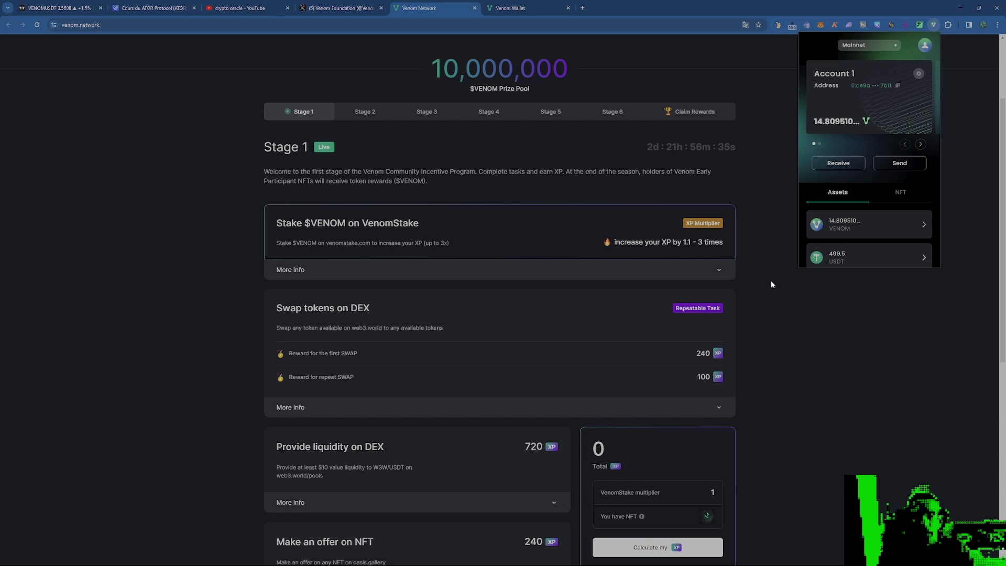
Open the Venom Bridge website from the quests page's related links and dismiss the translation prompt.
scroll(771, 284, down, 3)
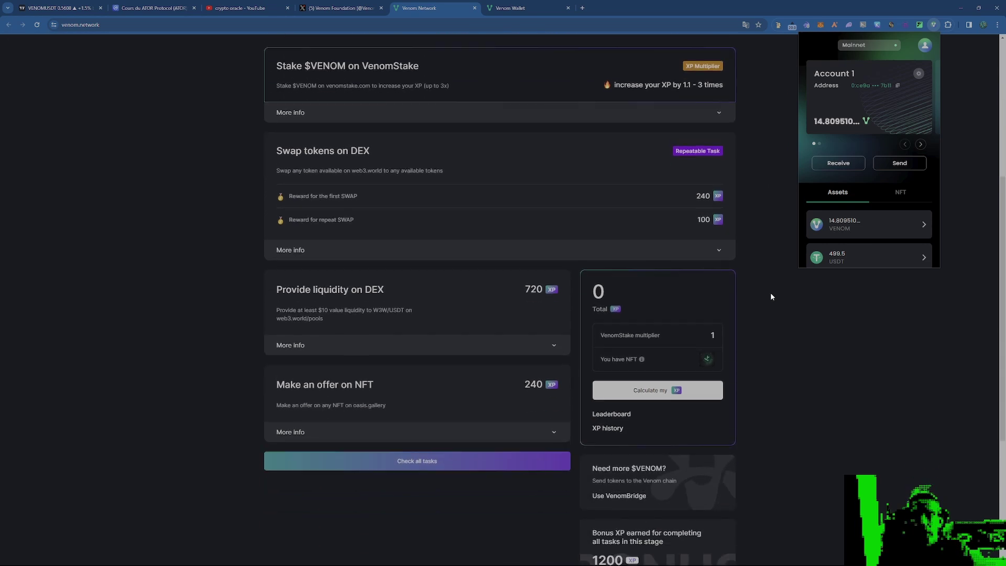
click(818, 312)
scroll(791, 273, down, 5)
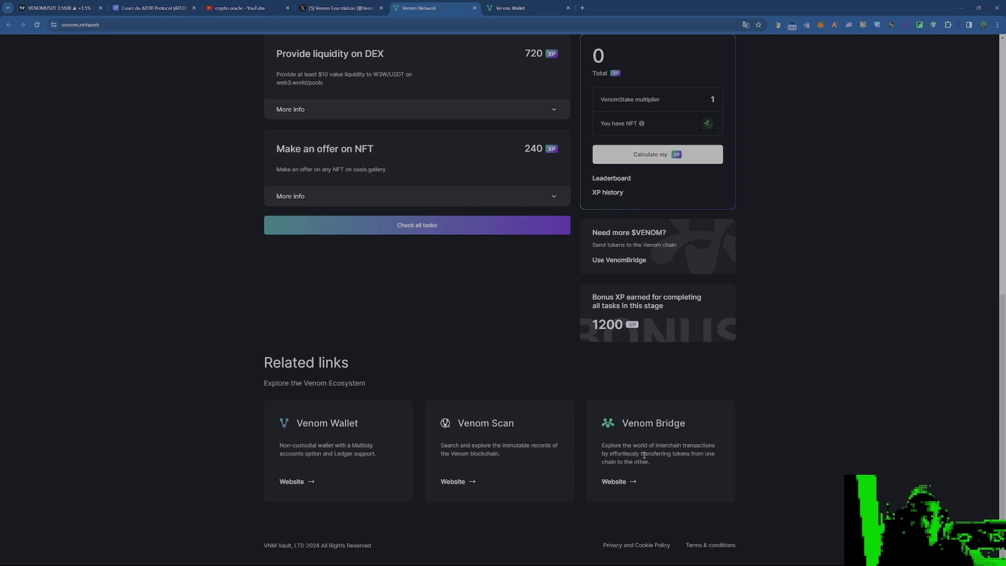
click(623, 484)
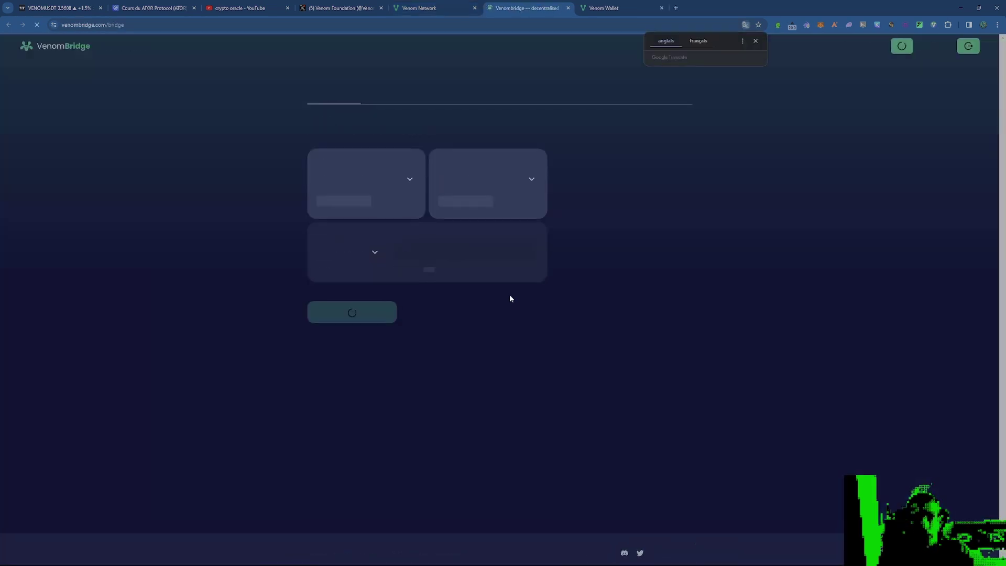
click(756, 41)
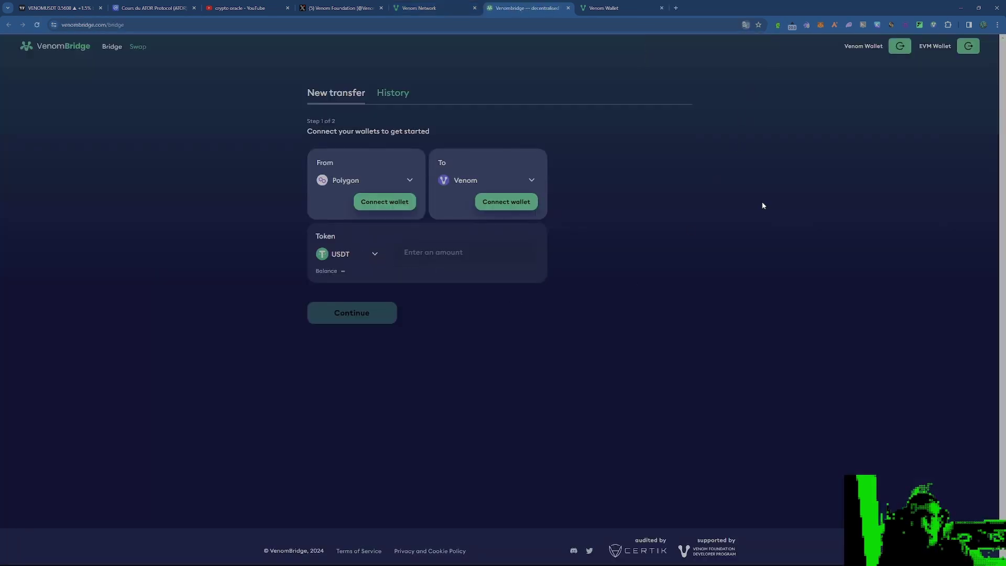
Connect Account 1 of Venom Wallet and MetaMask as the EVM wallet to VenomBridge.
click(901, 47)
click(505, 290)
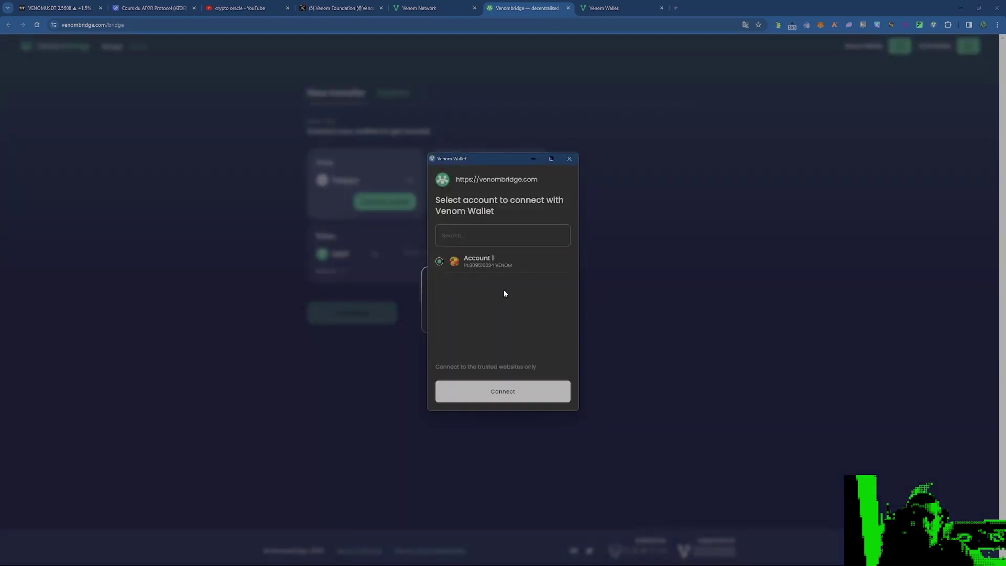
click(466, 394)
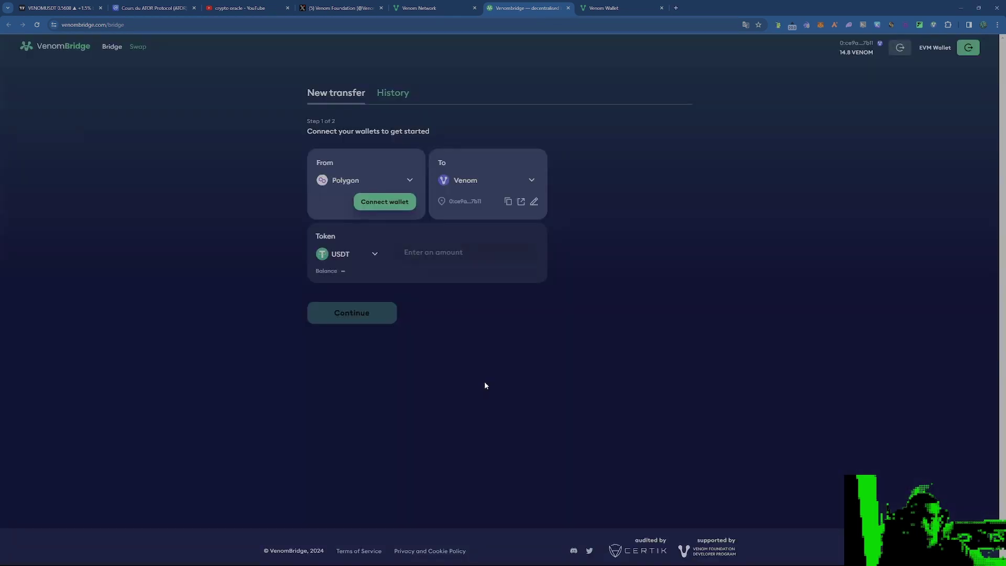
click(968, 50)
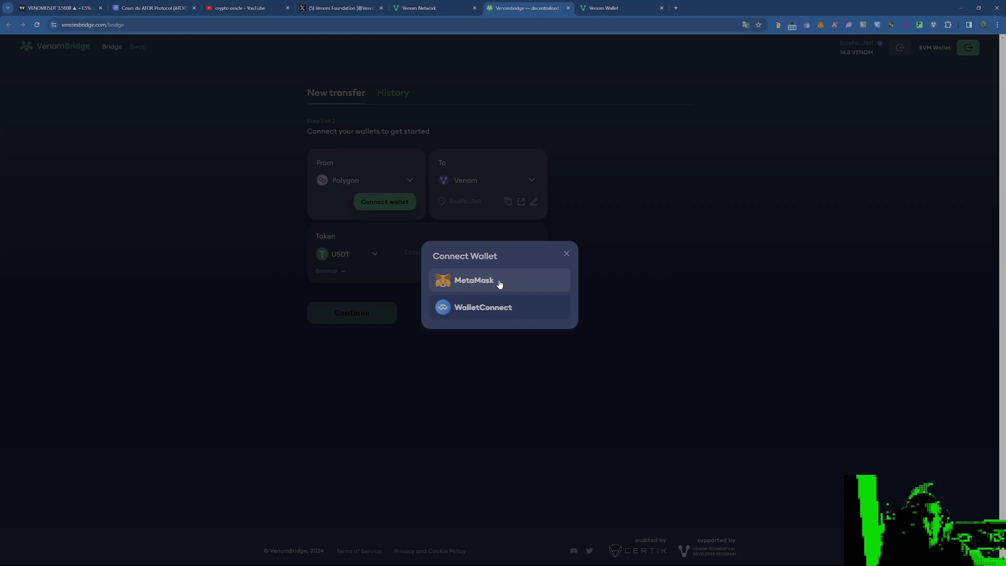
click(500, 284)
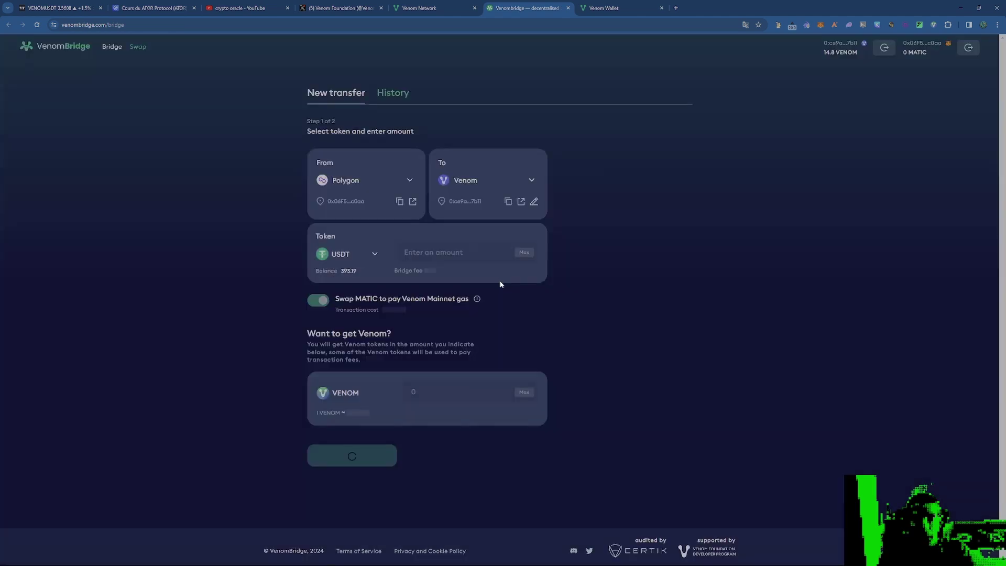
Look through the source networks and the Polygon tokens available for the bridge transfer, leaving Polygon and USDT selected.
click(410, 182)
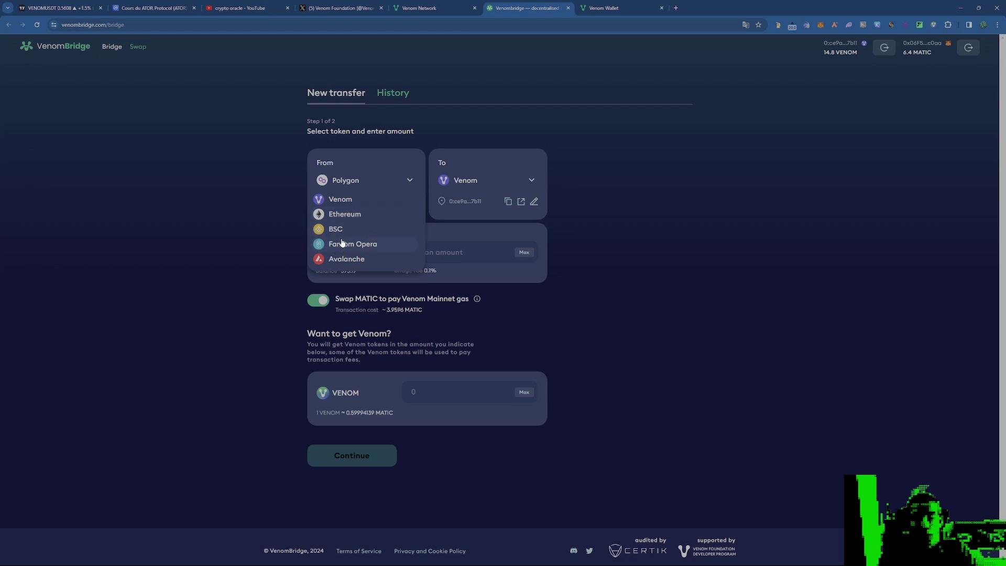
click(349, 182)
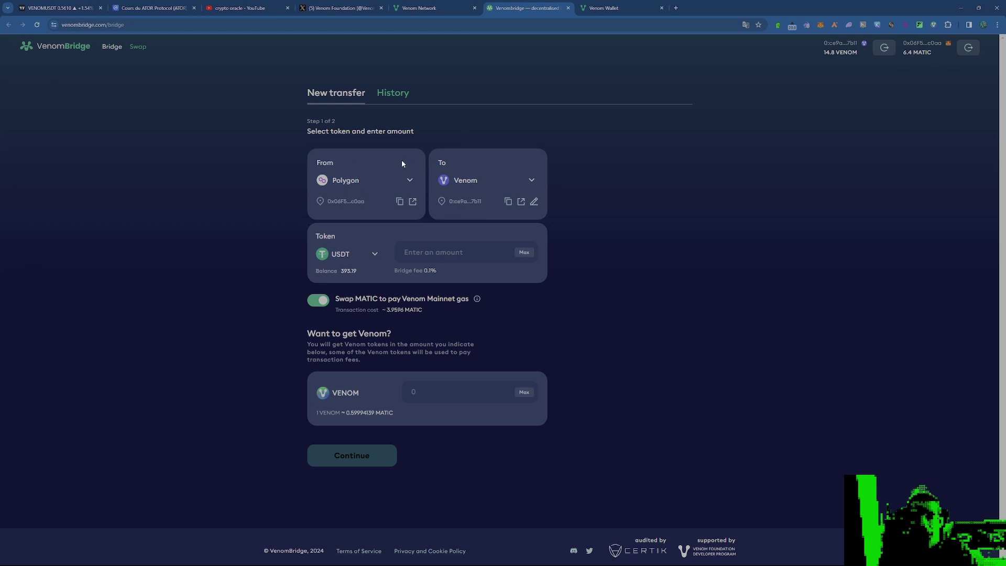
click(376, 259)
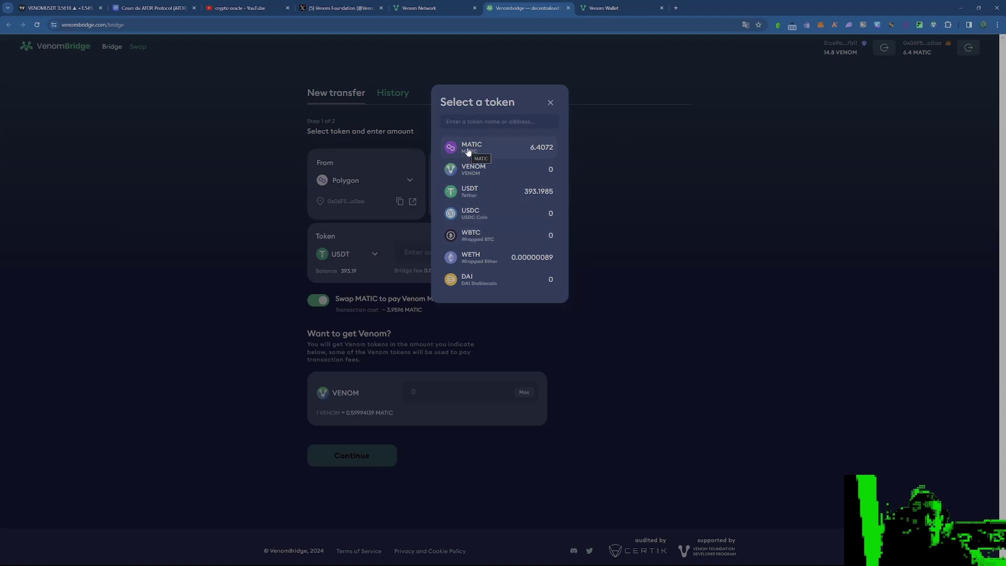
click(550, 102)
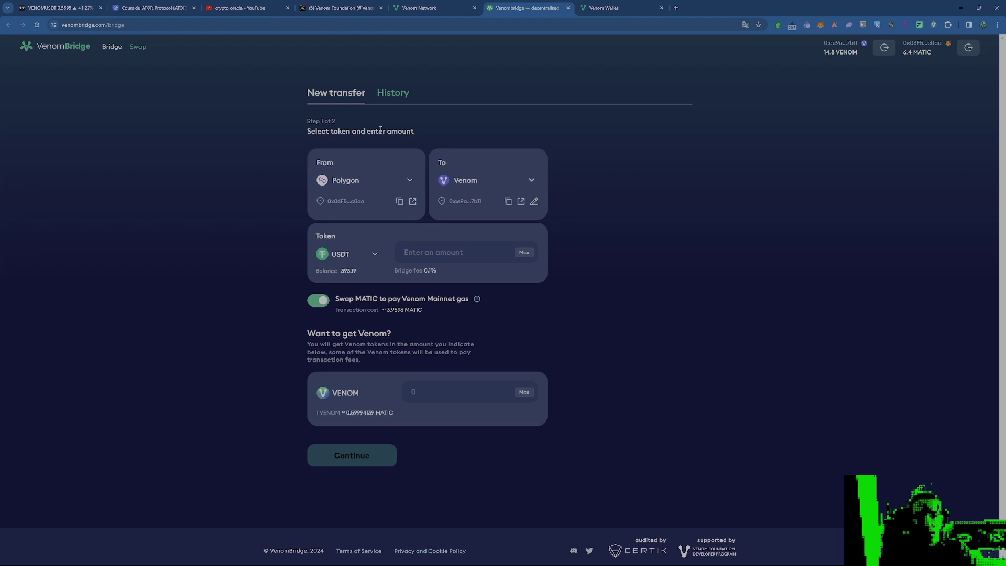
Close the Web3.World page and check the Assets list in the Venom Wallet extension from the quests page.
key(ctrl+shift+Tab)
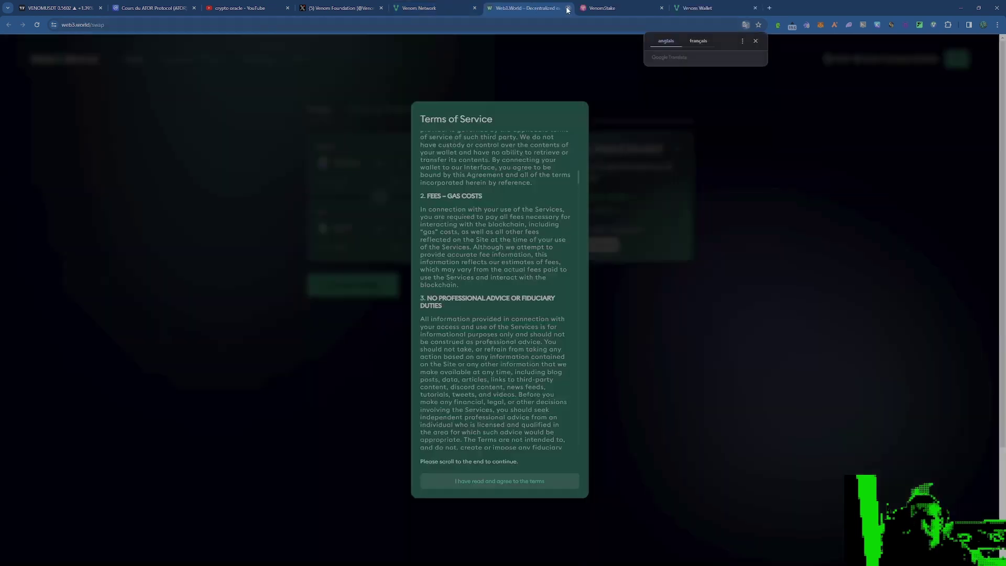
click(568, 8)
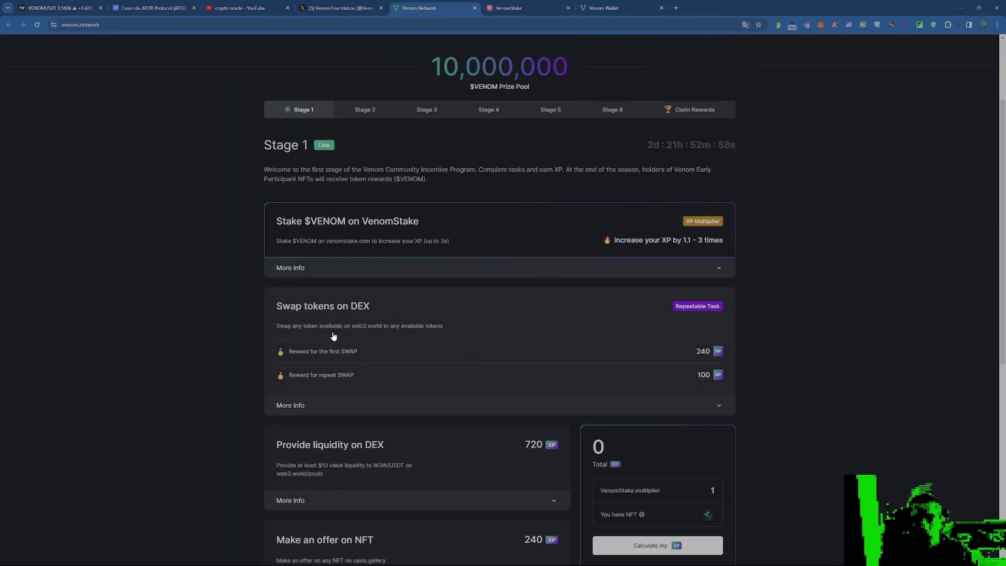
click(934, 24)
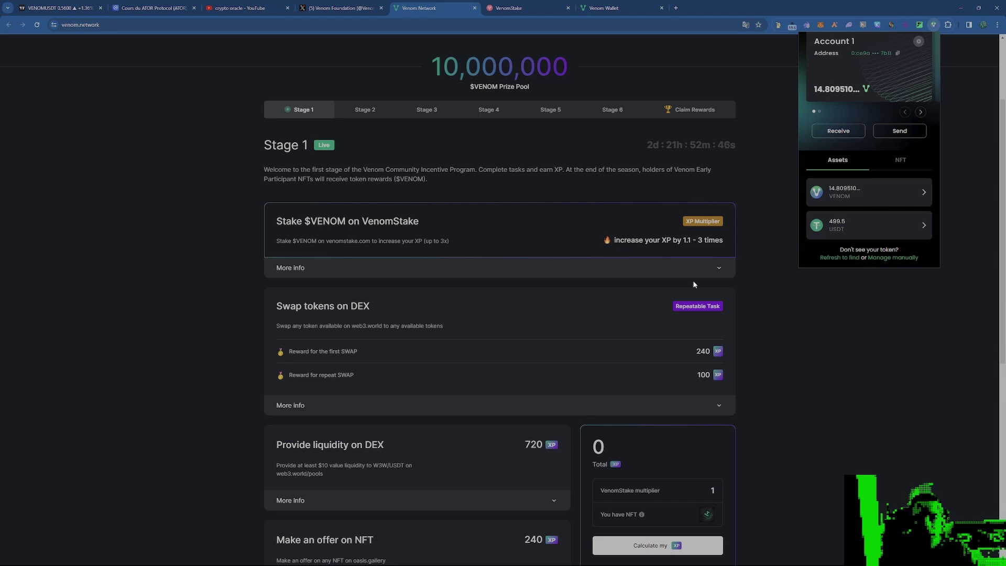
Open the Web3.World swap page from the Swap tokens on DEX task and accept its Terms of Service after reaching the end.
click(471, 330)
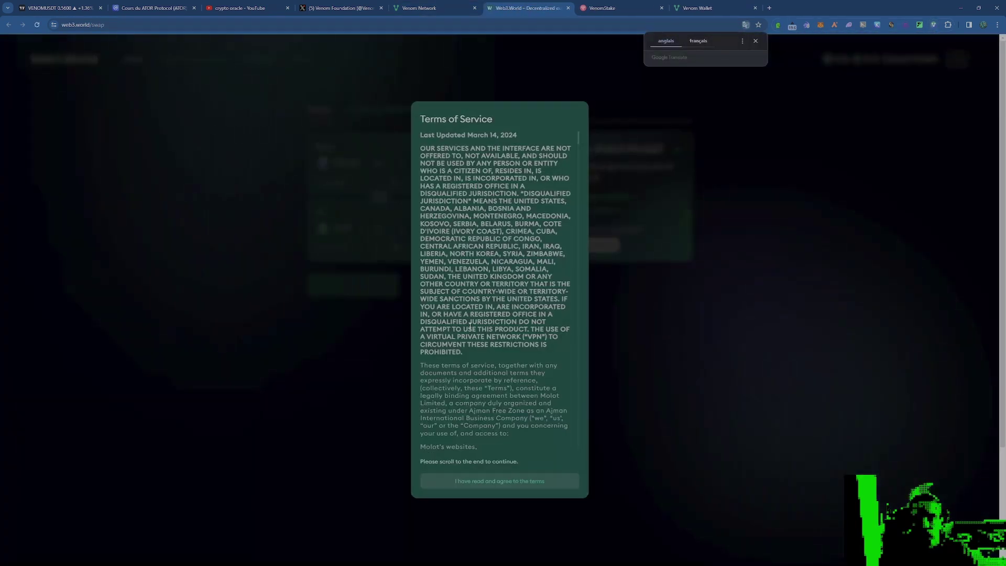
scroll(514, 367, down, 10)
scroll(518, 375, down, 5)
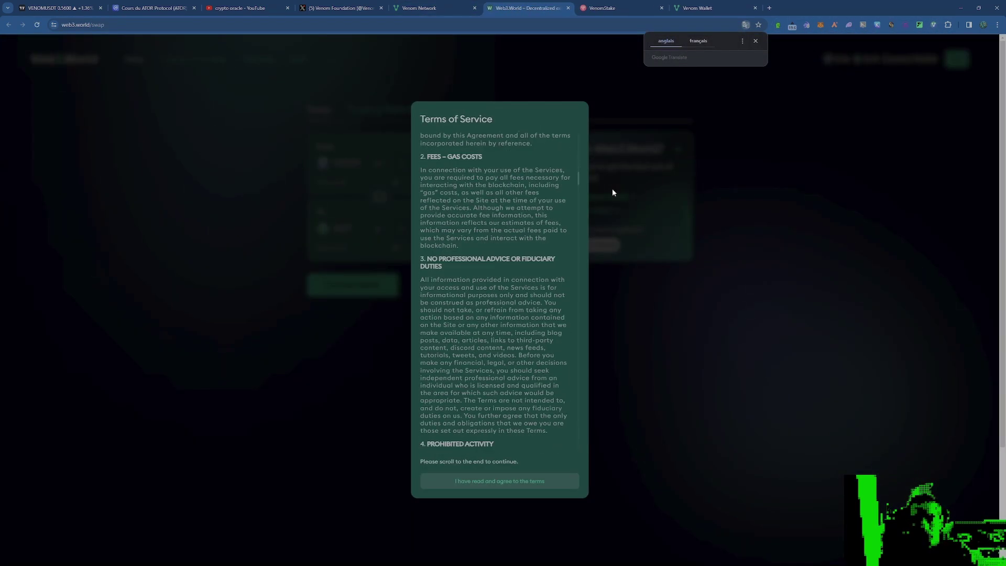
drag(580, 177, 587, 364)
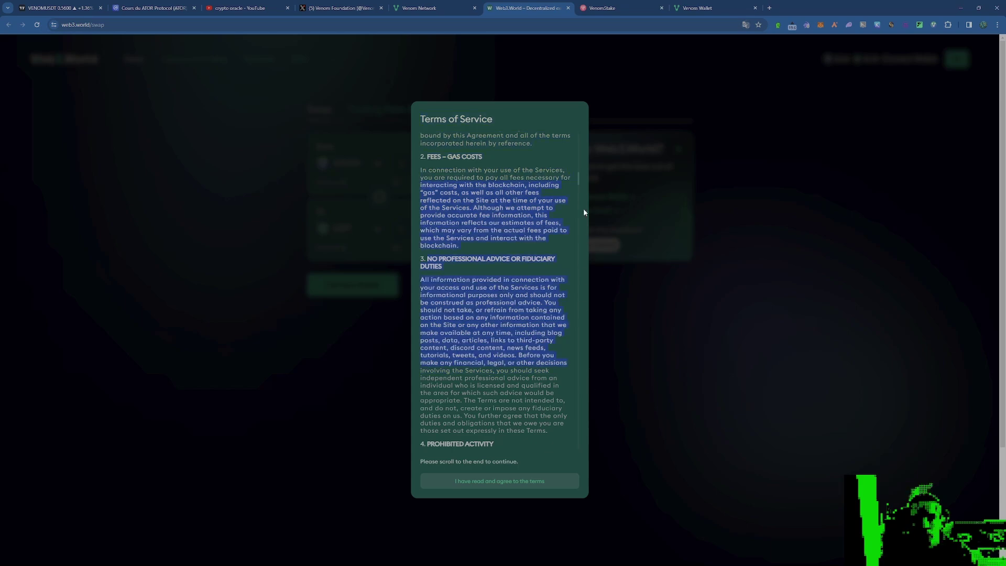
drag(580, 183, 574, 473)
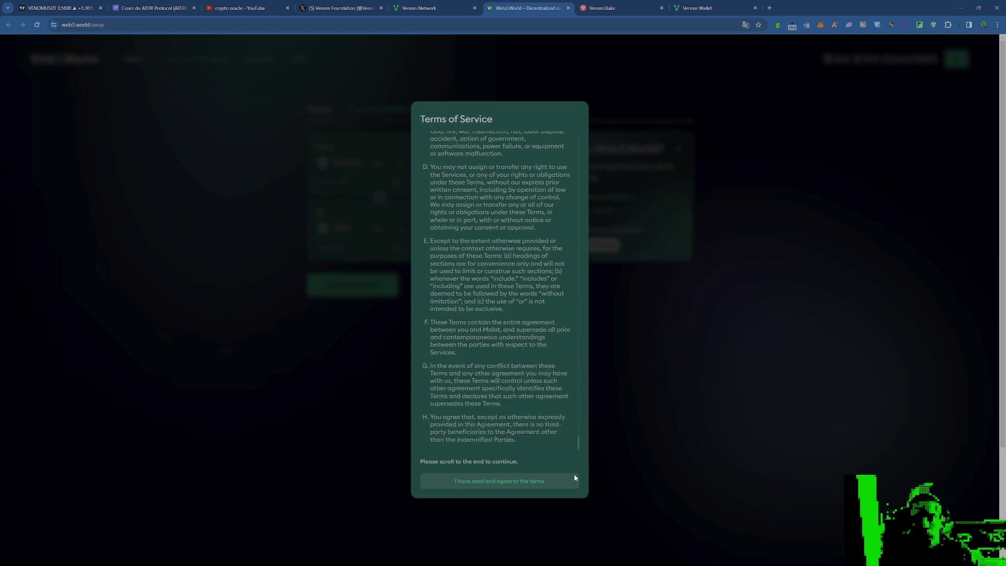
click(474, 482)
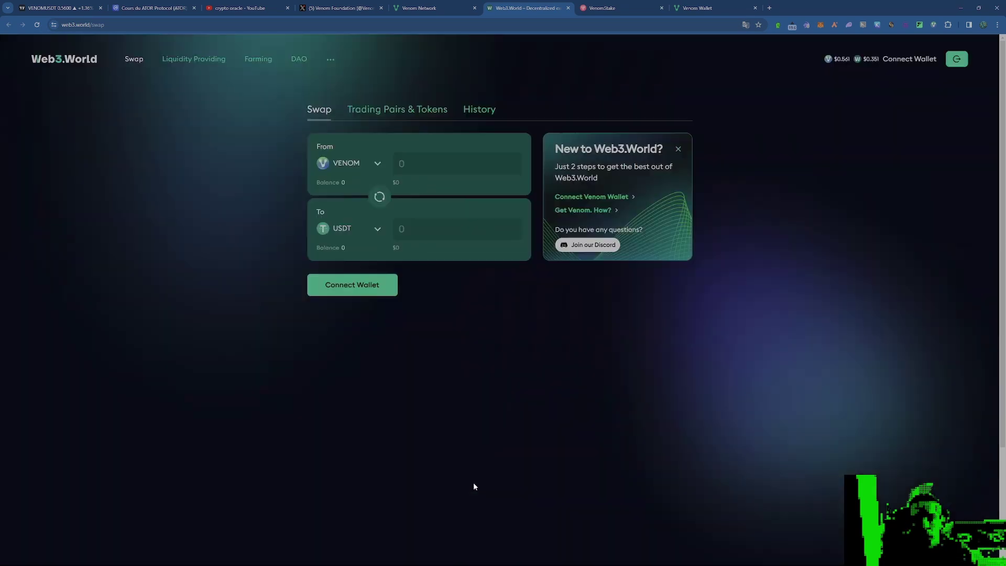
Reverse the swap pair to go from USDT to VENOM and connect the wallet through the Venom Chrome Extension.
click(380, 201)
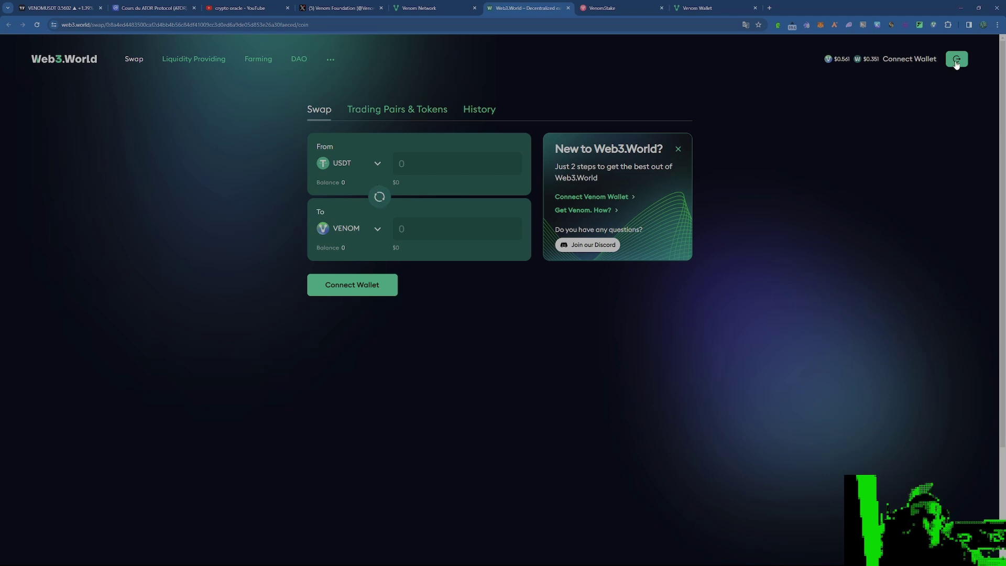
click(956, 61)
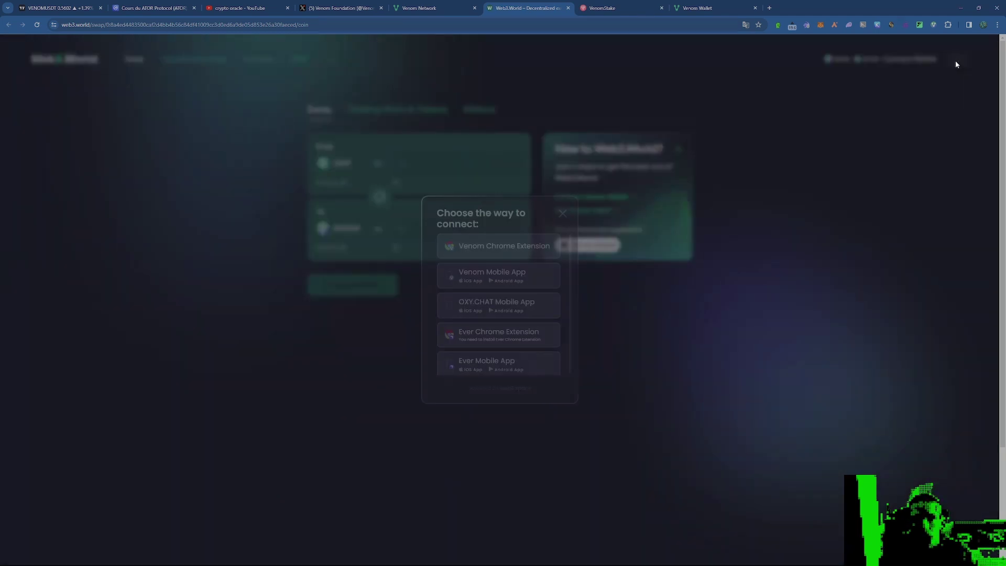
click(512, 246)
click(489, 391)
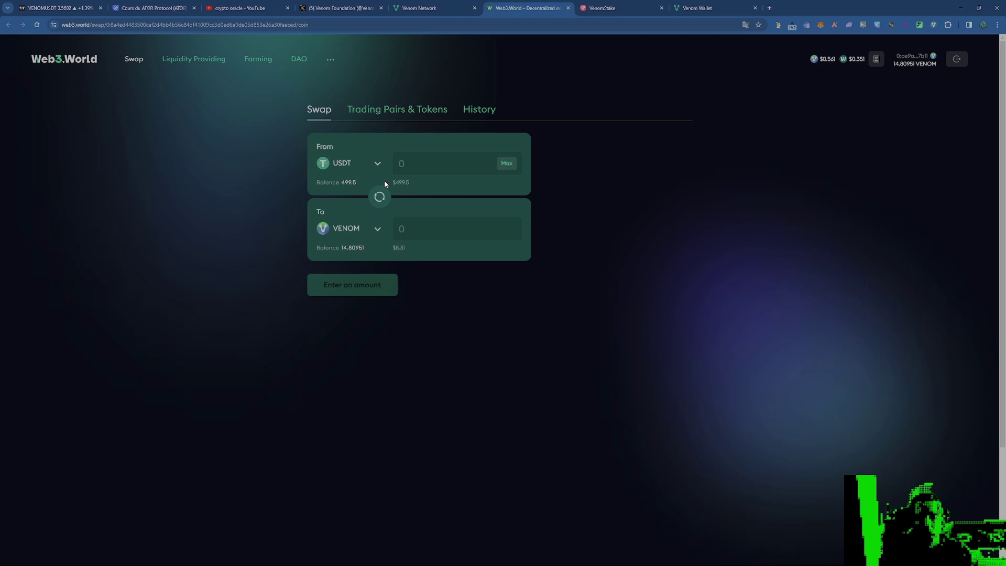
Swap 200 USDT for VENOM and authorise the transaction with the wallet password.
click(417, 160)
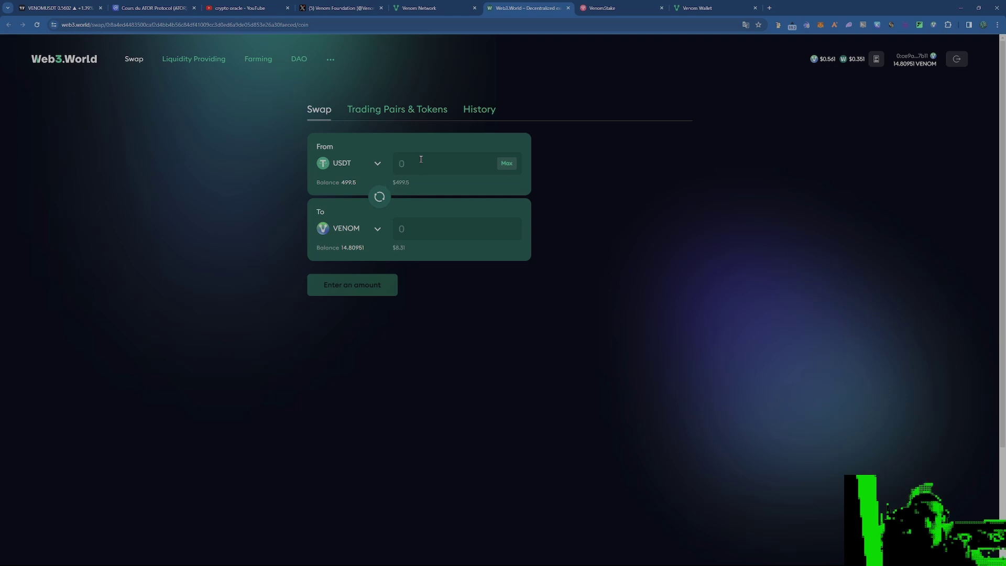
text(2)
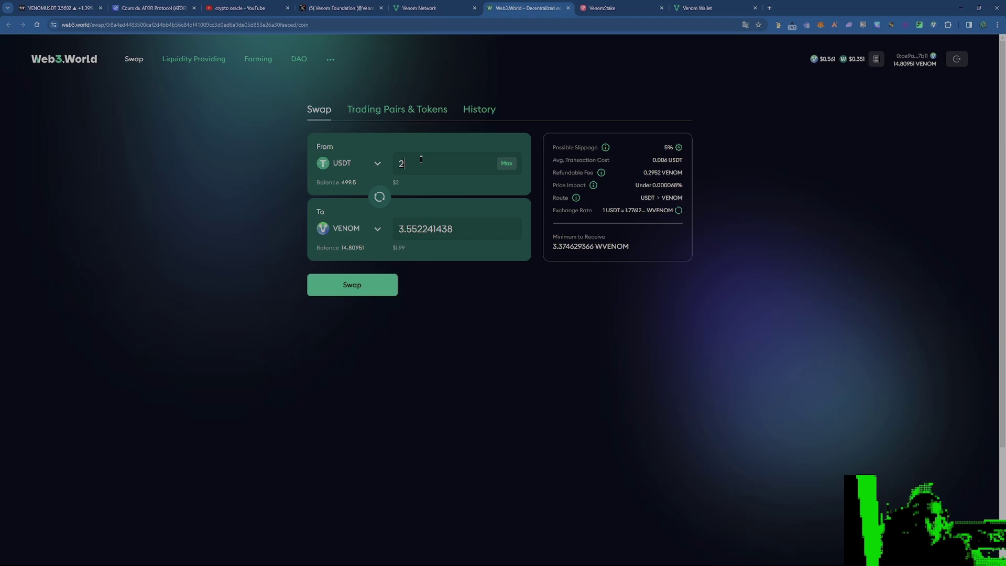
text(00)
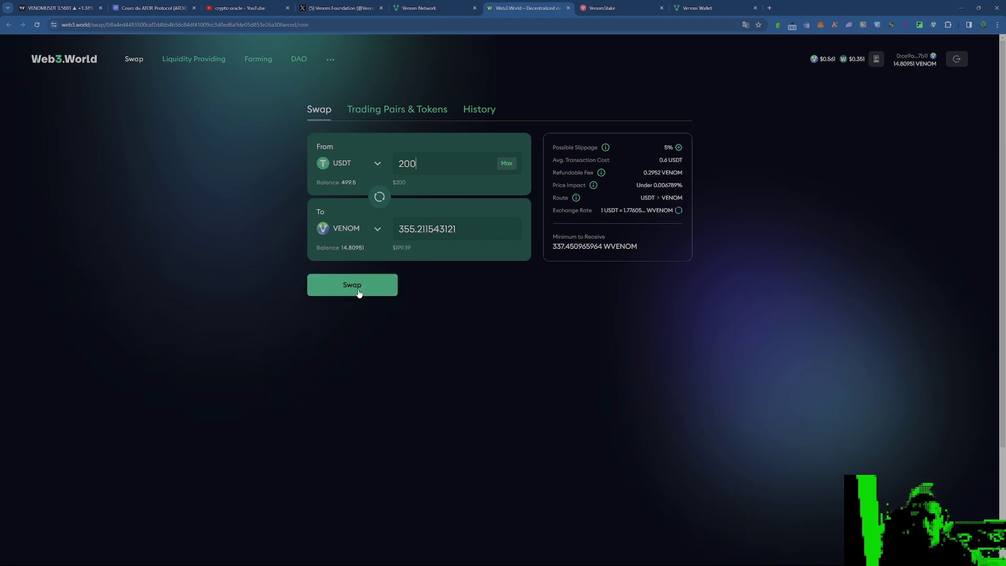
click(360, 292)
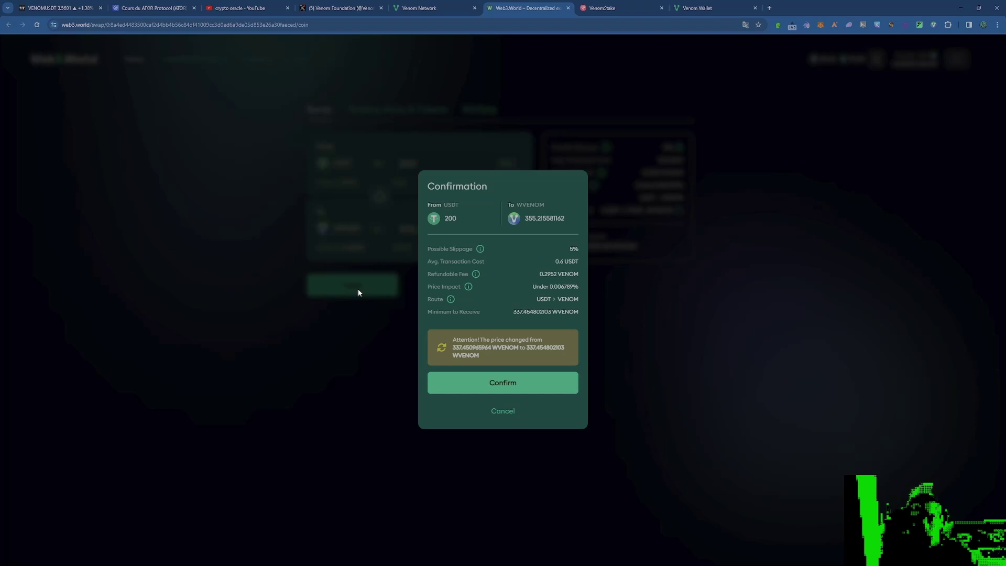
click(498, 386)
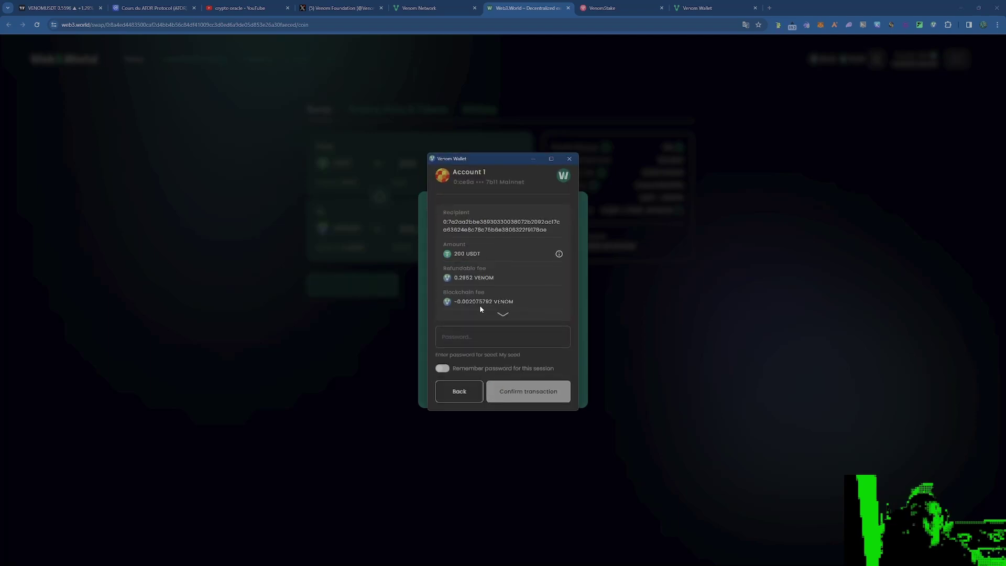
key(ctrl+v)
click(527, 392)
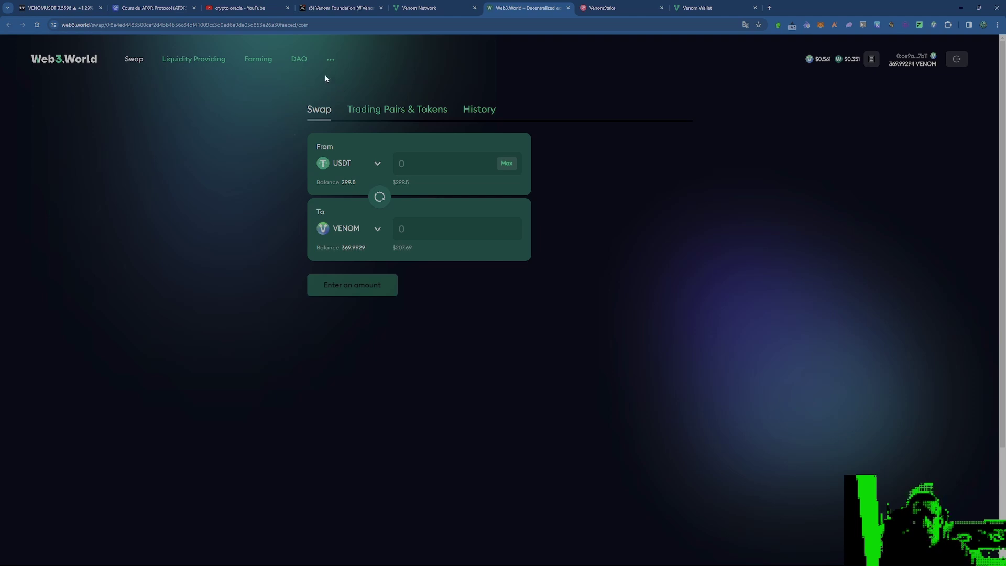
Switch to the VenomStake site and connect the wallet through the Venom Chrome Extension.
click(618, 8)
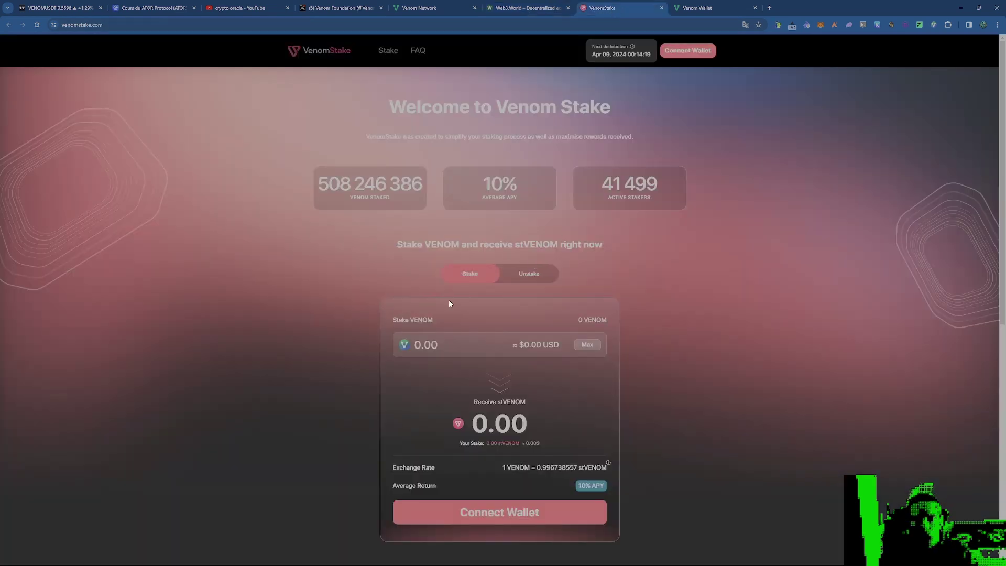
click(698, 55)
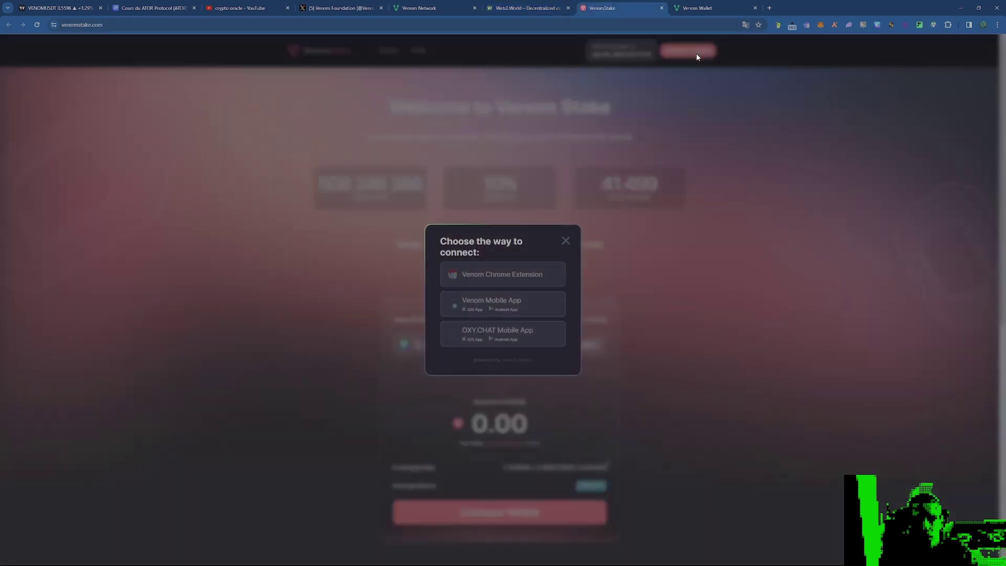
click(512, 274)
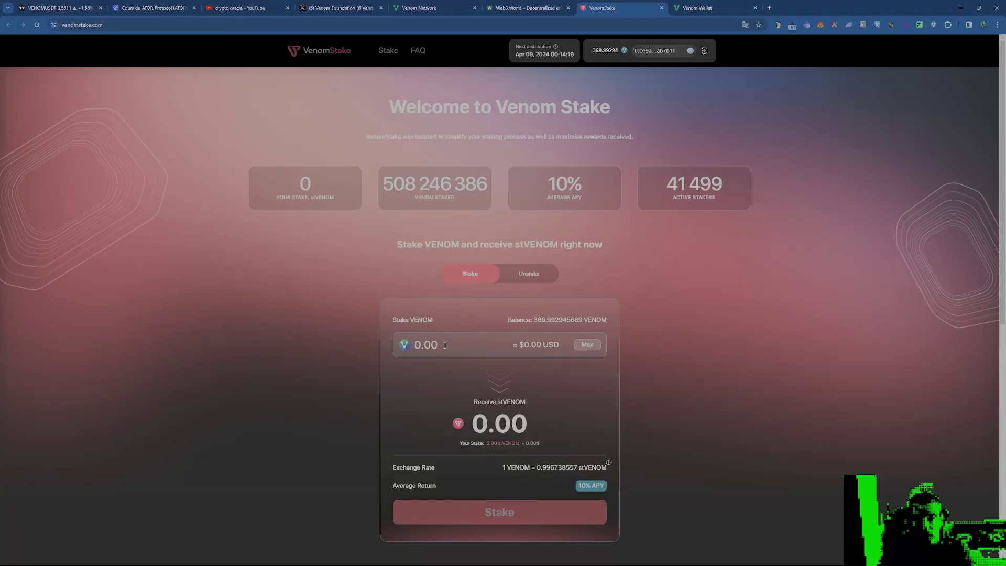
Set the stake amount to 350 VENOM and submit the stake request.
click(445, 345)
text(300)
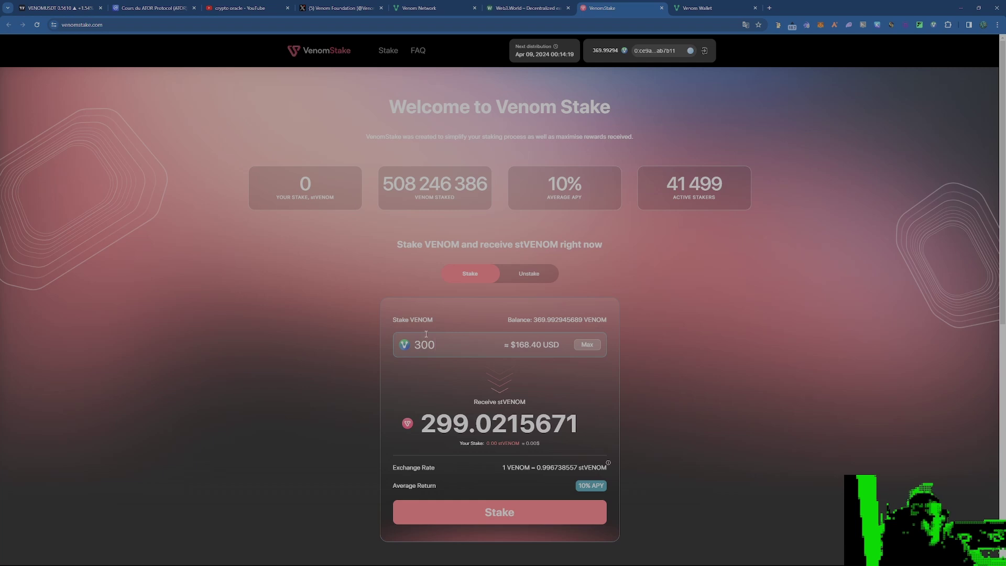
key(BackSpace)
key(BackSpace)
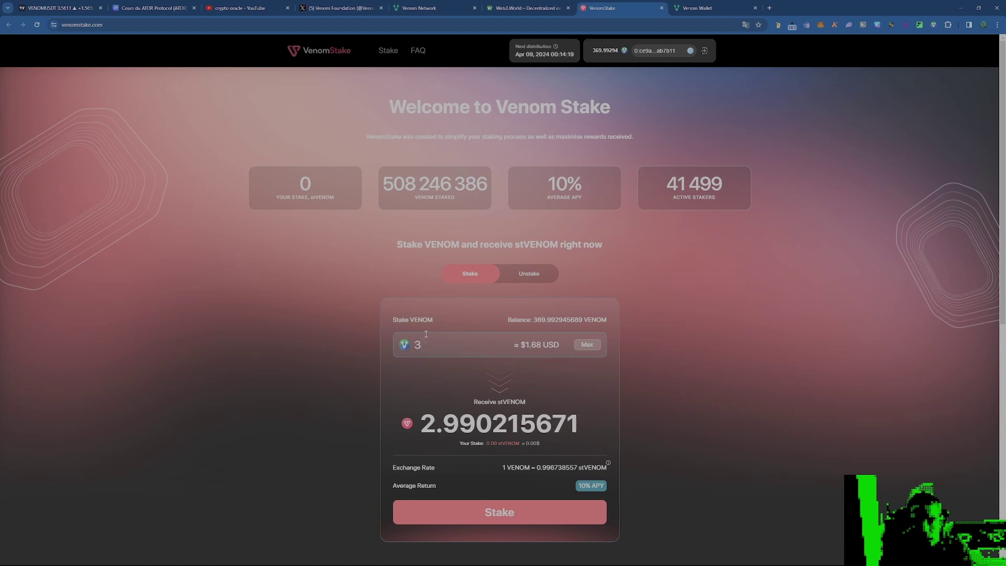
text(50)
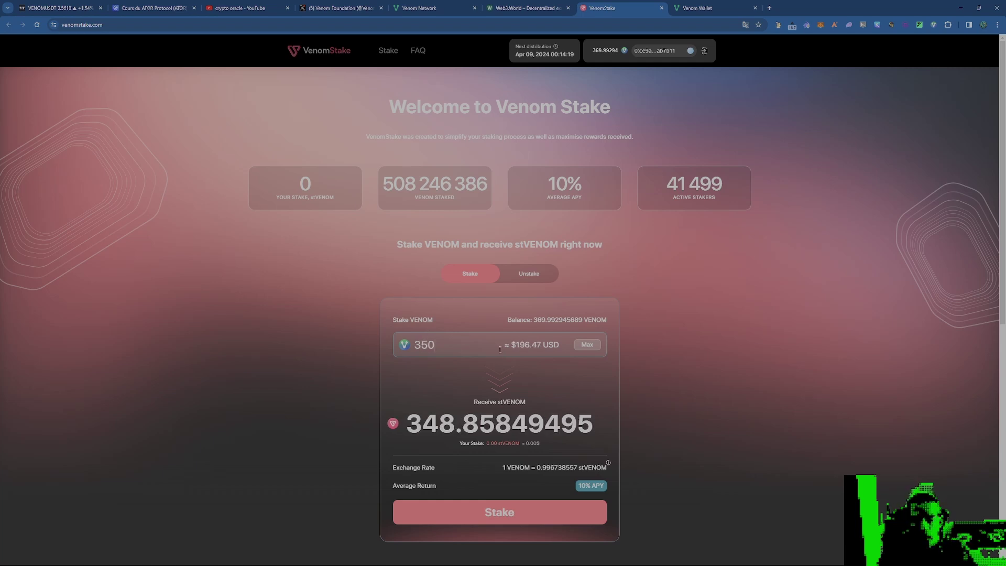
scroll(490, 354, down, 2)
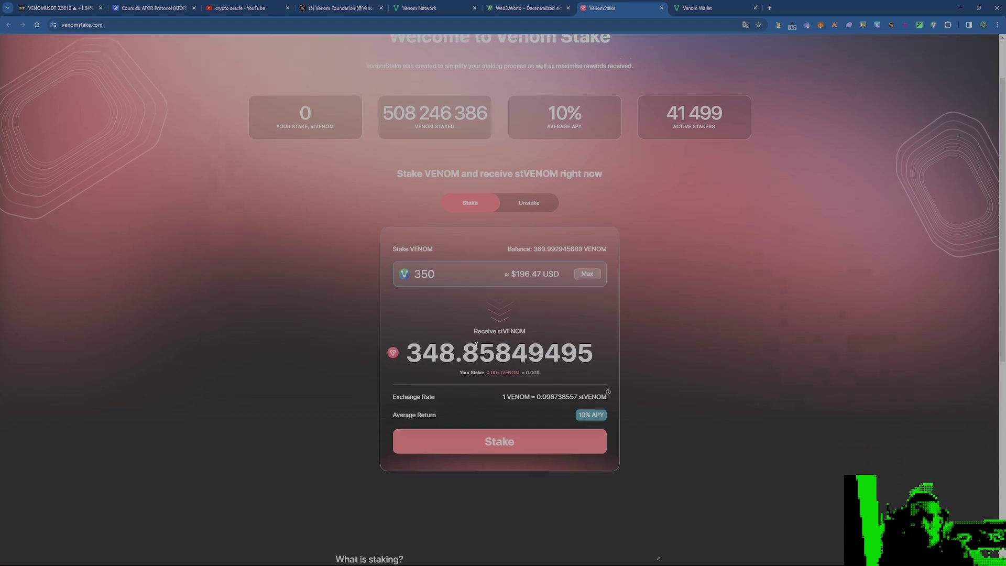
click(493, 439)
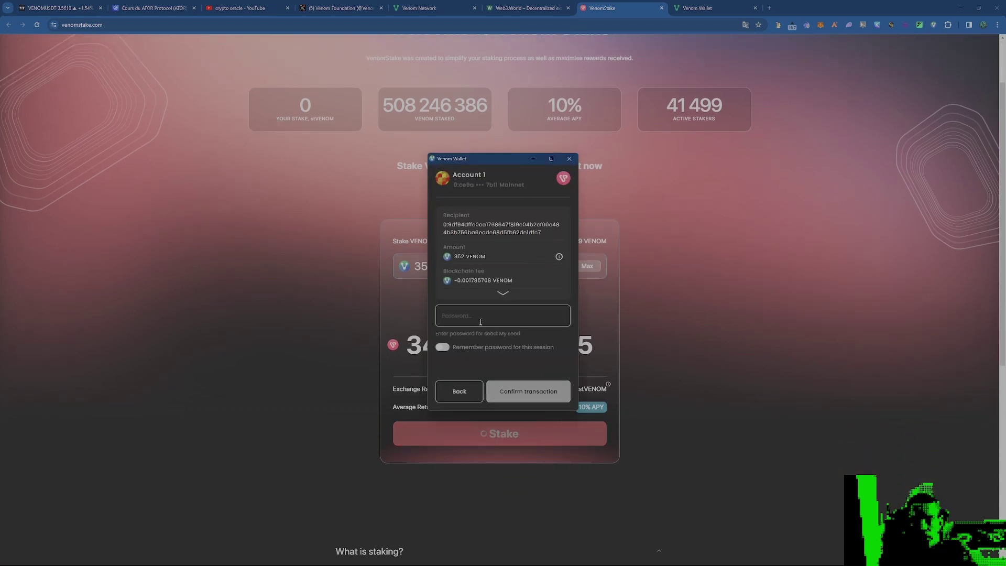
Authorise the staking transaction with the wallet password, with the password remembered for this session.
click(458, 317)
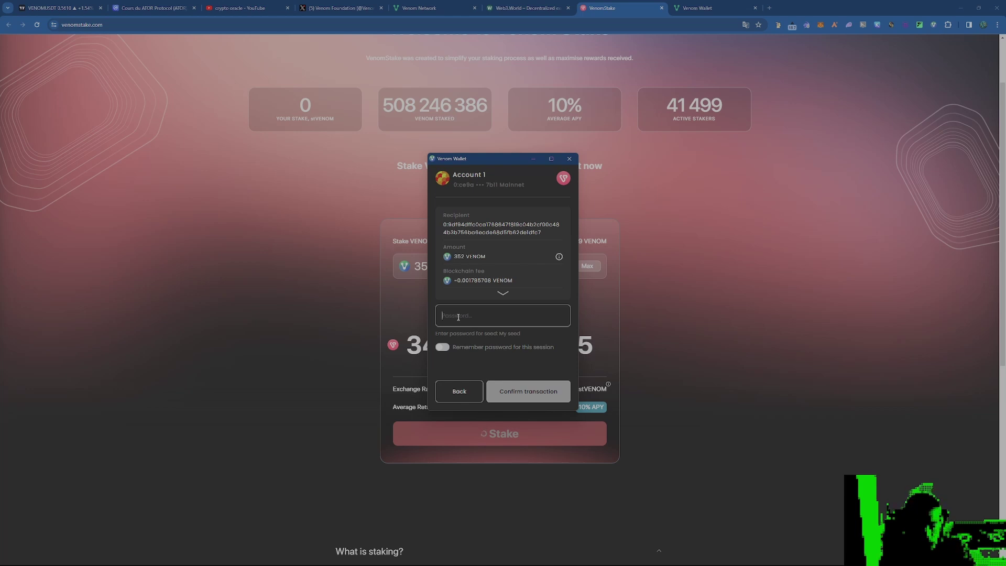
click(443, 347)
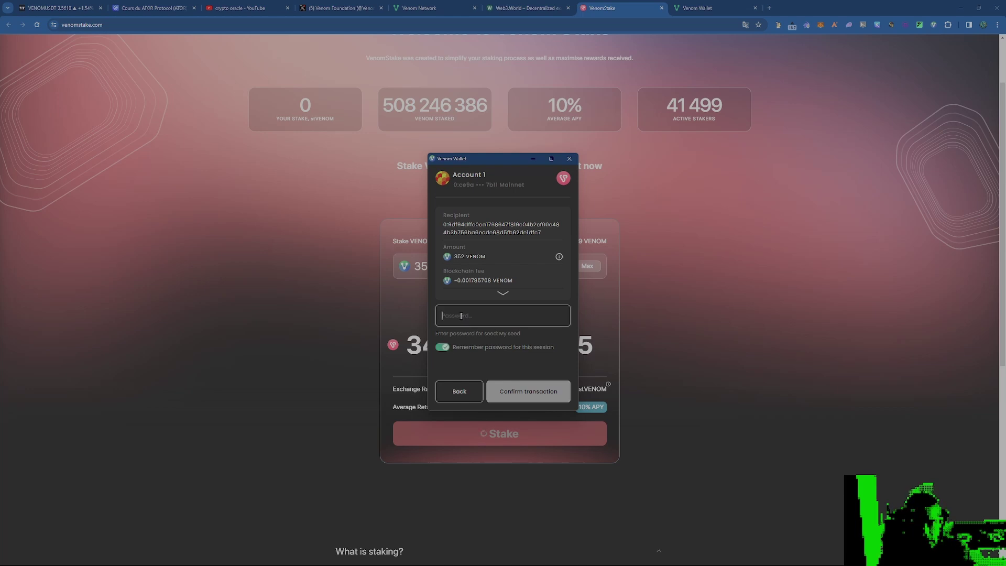
text(a)
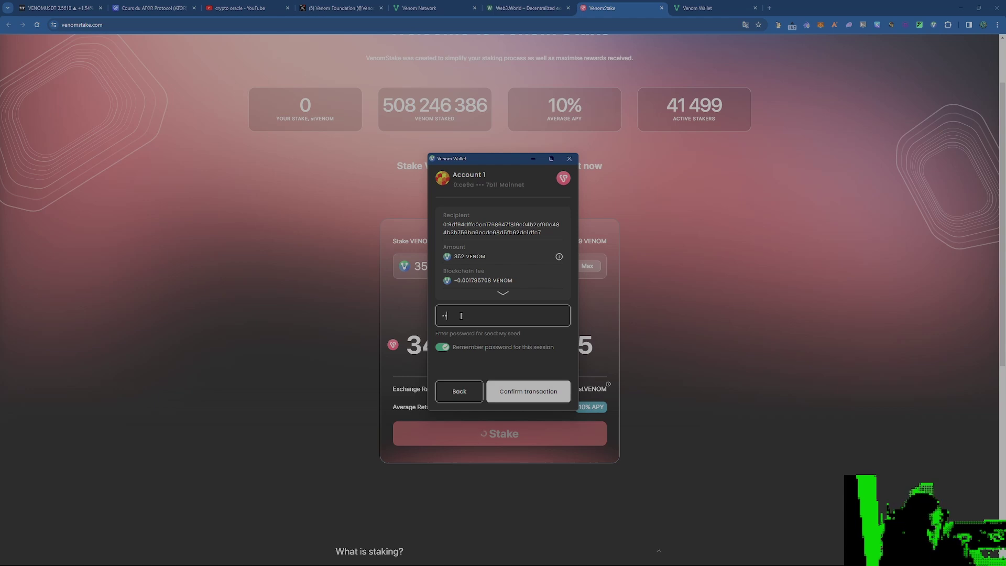
text(aaaaa)
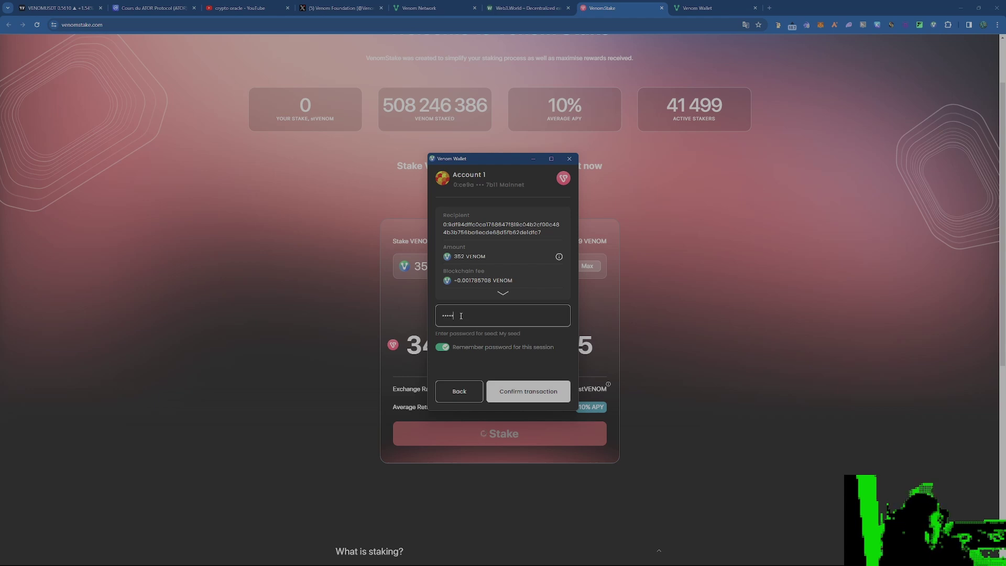
text(a)
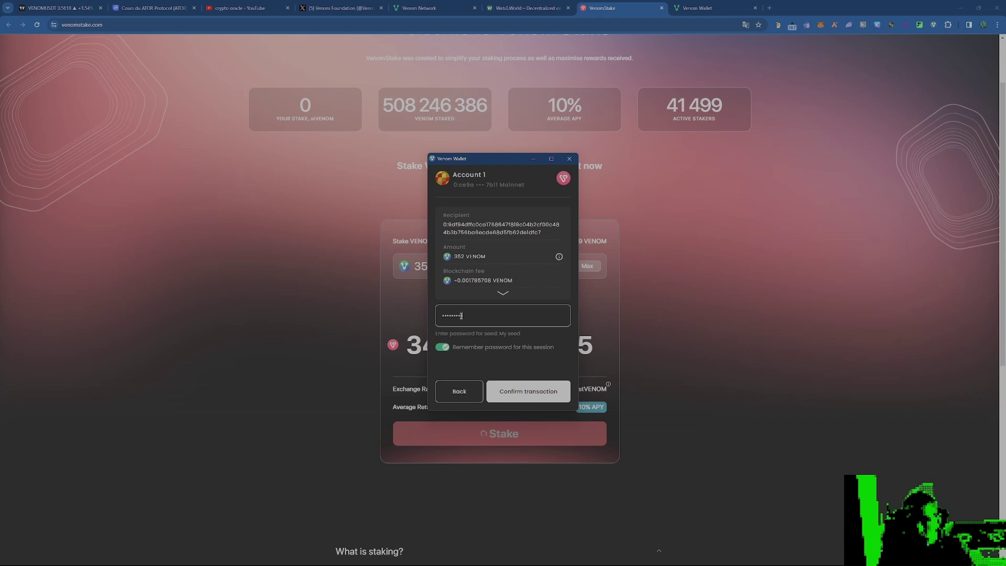
click(523, 397)
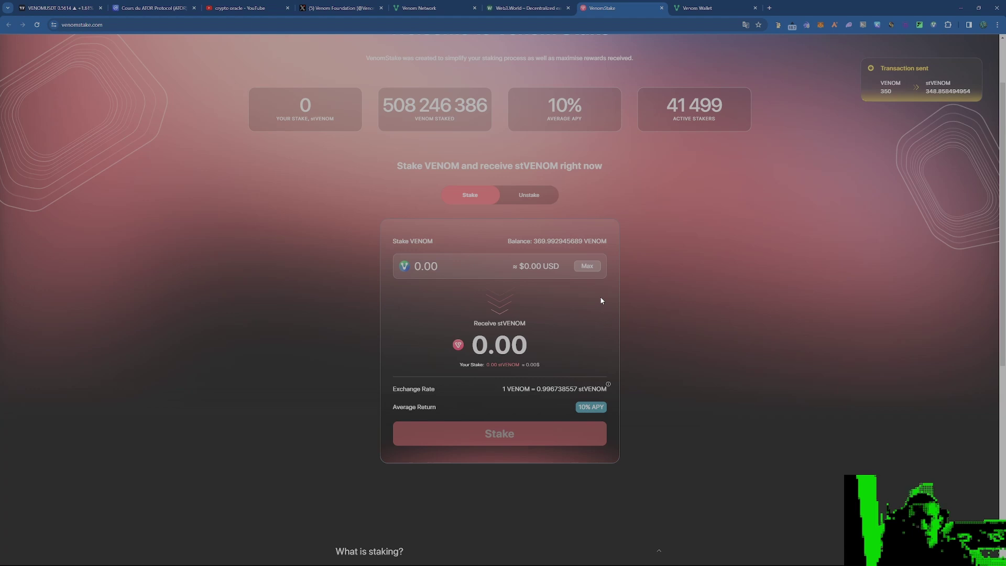
scroll(595, 293, up, 2)
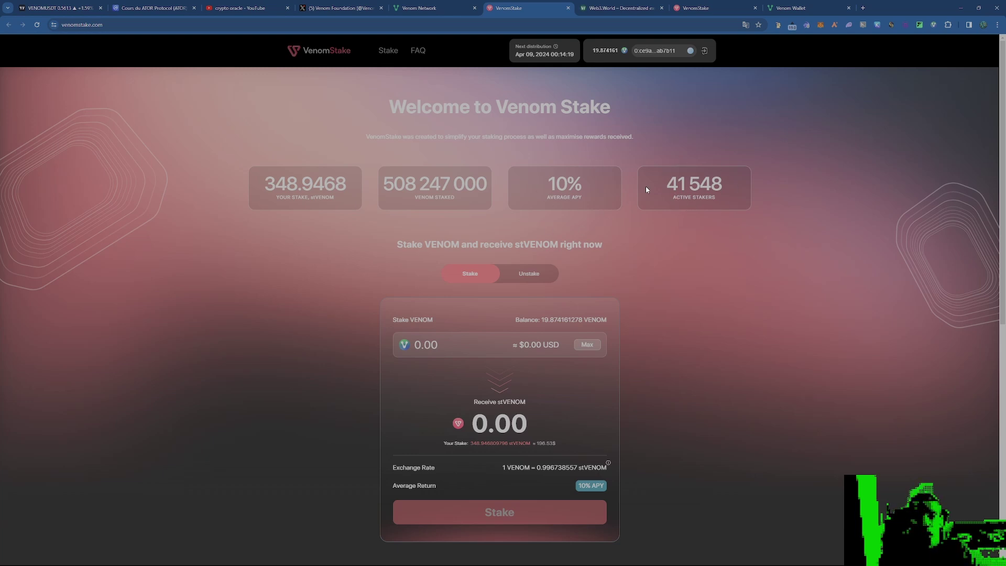
Open Web3.World from the Provide liquidity on DEX task on the quests page and go to its Liquidity Providing page.
scroll(676, 283, down, 3)
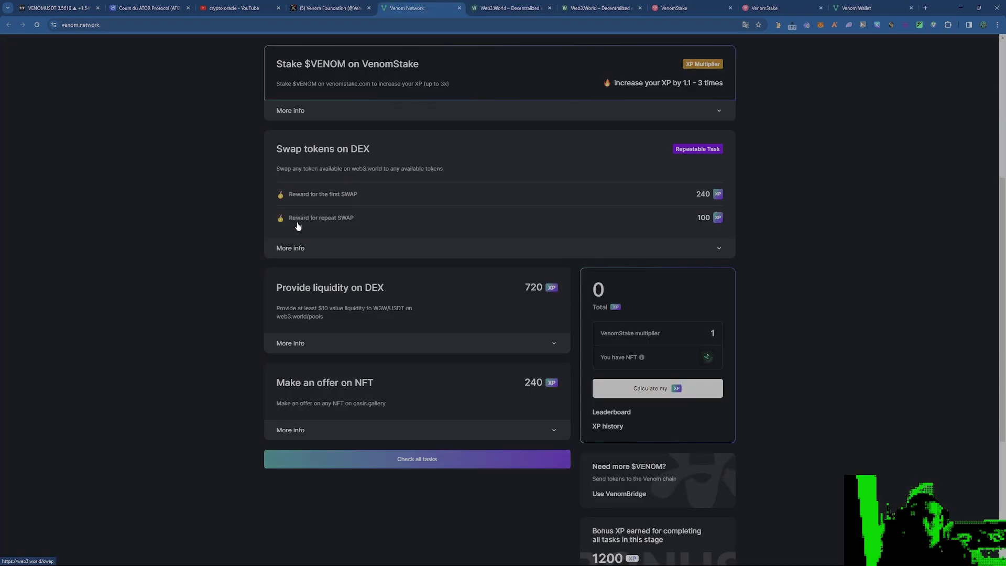
scroll(360, 230, down, 1)
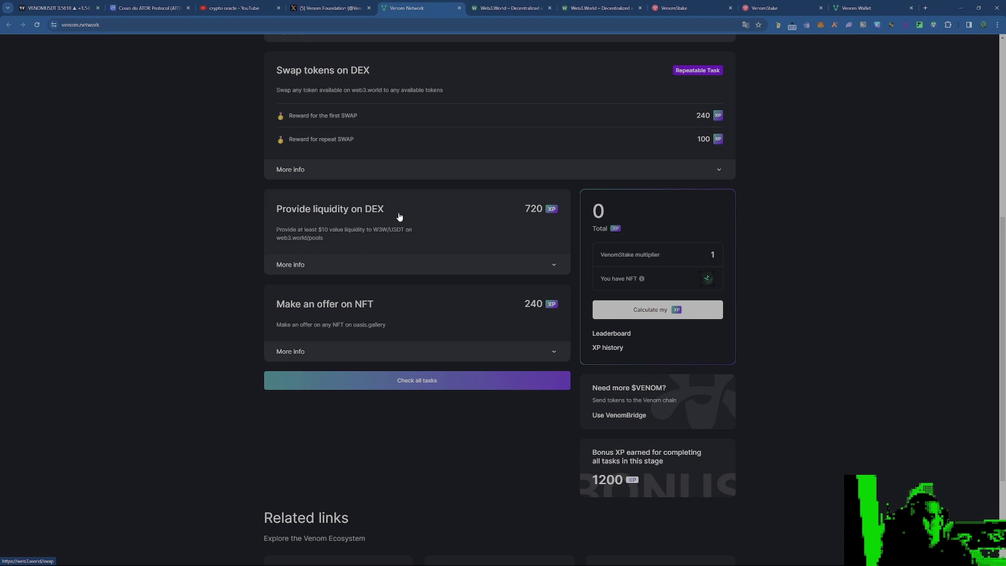
scroll(352, 224, down, 1)
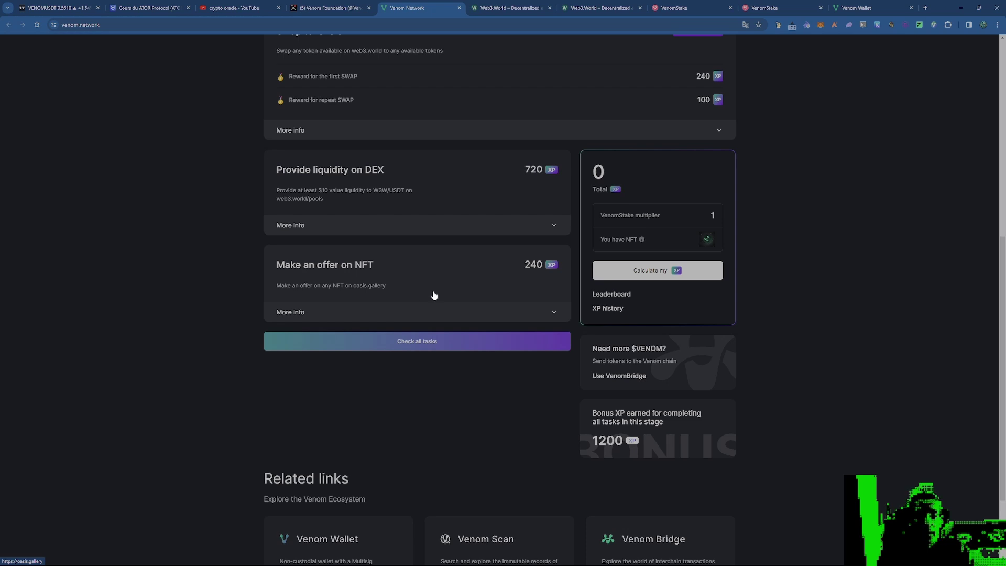
scroll(422, 286, up, 1)
scroll(421, 286, up, 3)
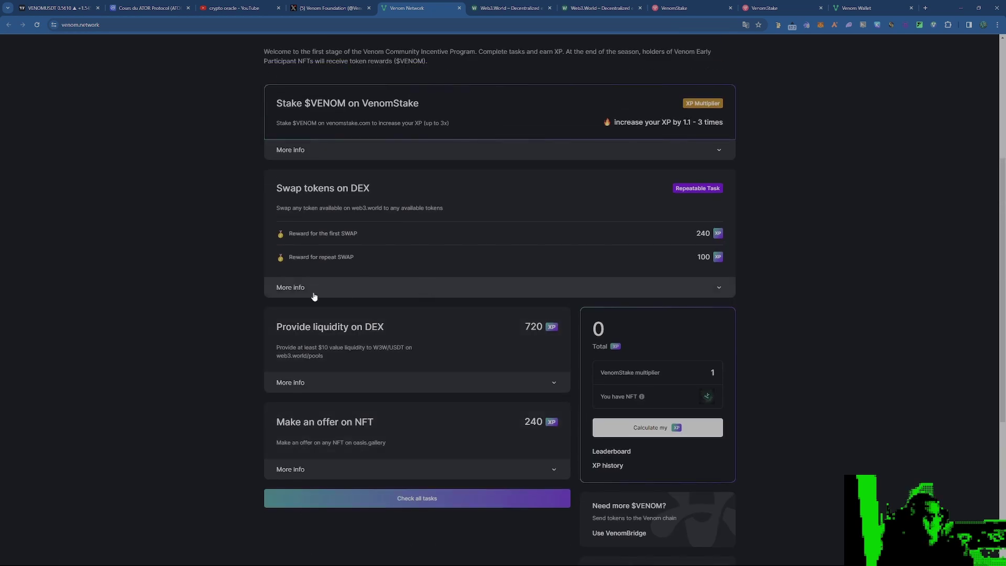
click(333, 337)
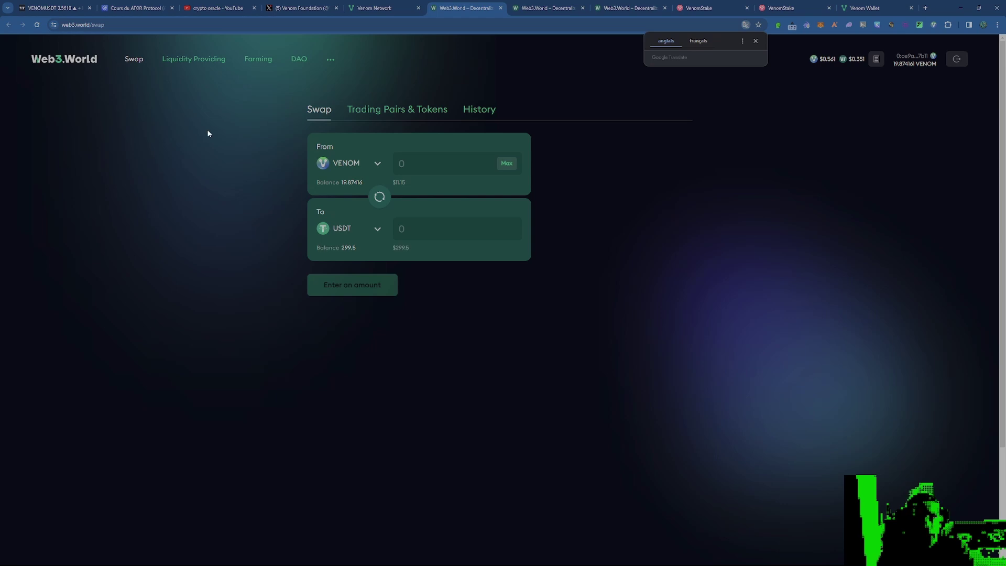
click(205, 60)
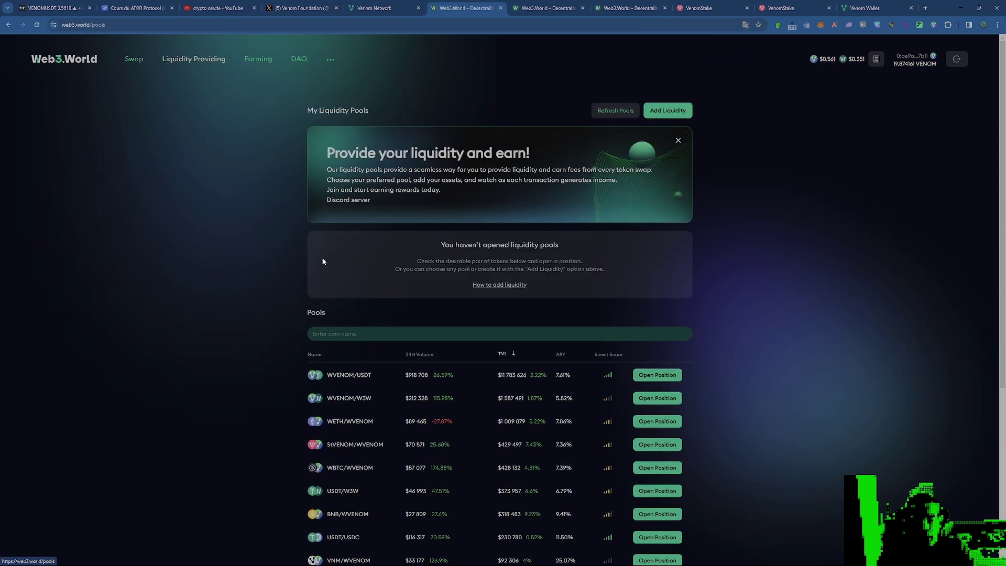
Open the Swap page and set up a swap from USDT to W3W.
scroll(310, 251, down, 2)
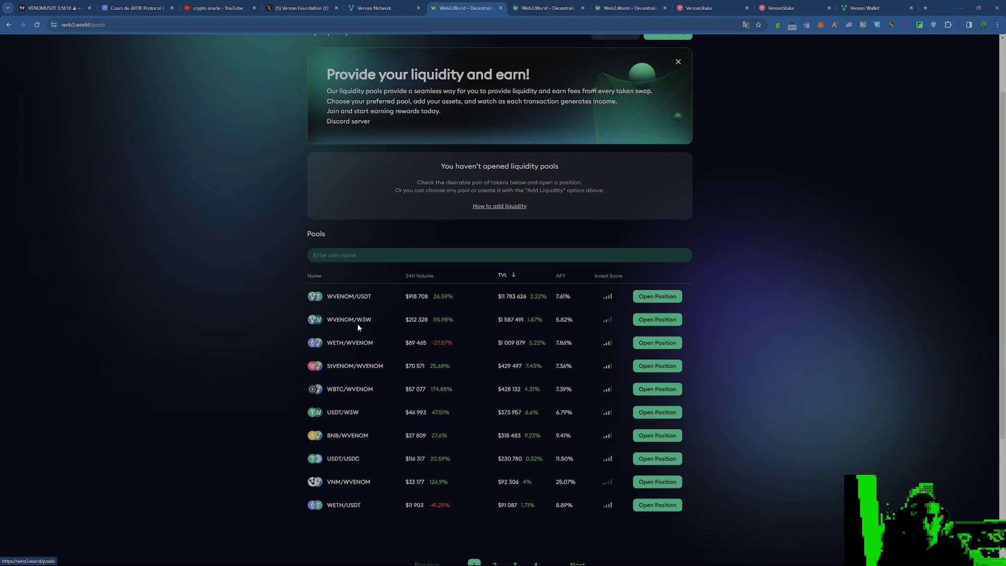
scroll(361, 323, up, 2)
scroll(367, 314, down, 2)
scroll(315, 303, up, 2)
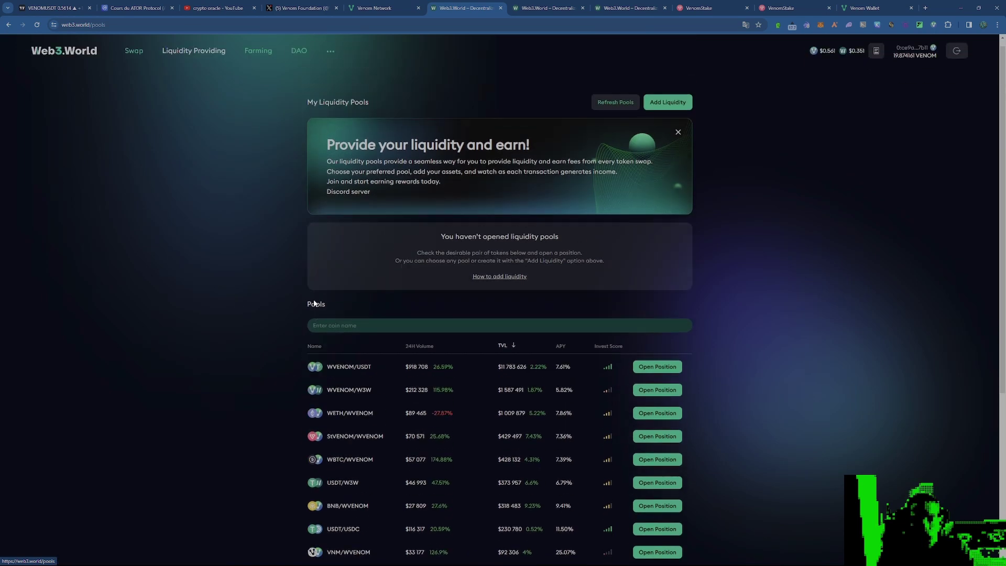
scroll(375, 328, down, 1)
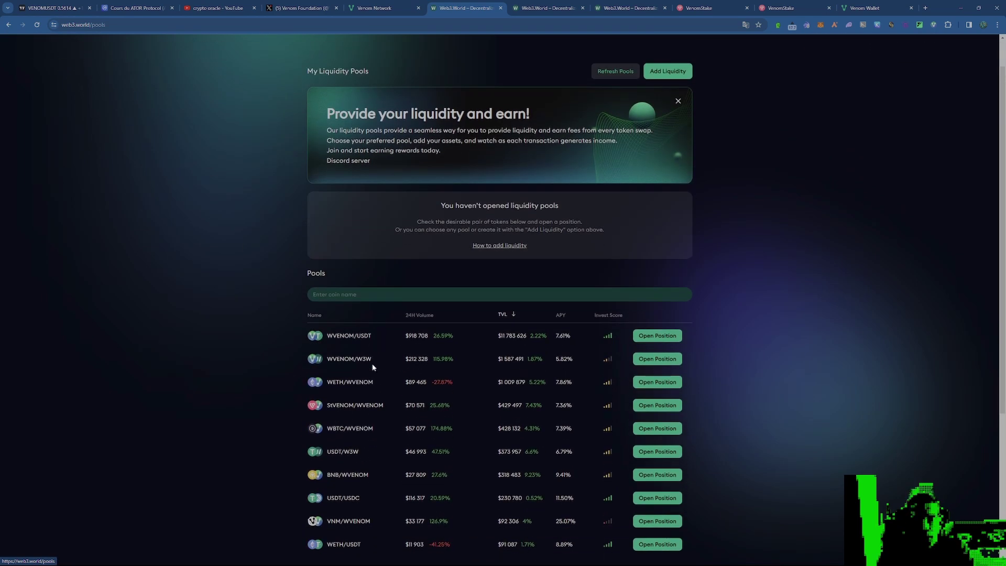
scroll(262, 210, up, 1)
click(134, 58)
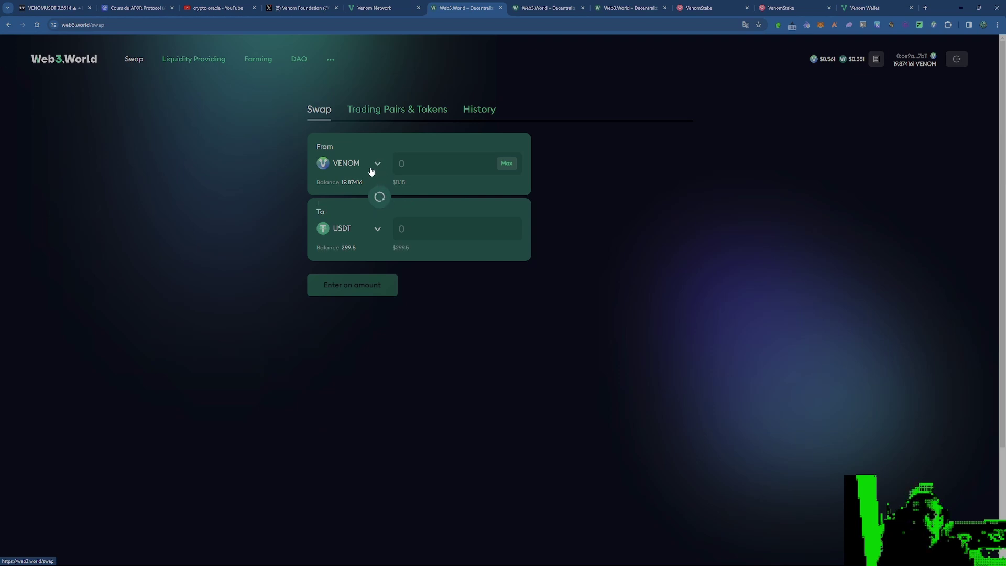
click(379, 198)
click(376, 231)
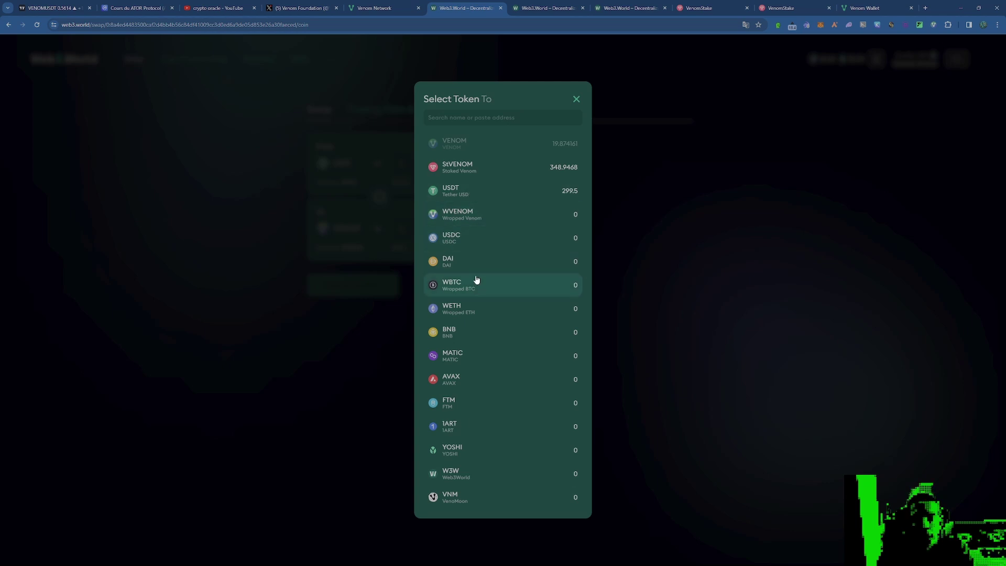
click(475, 478)
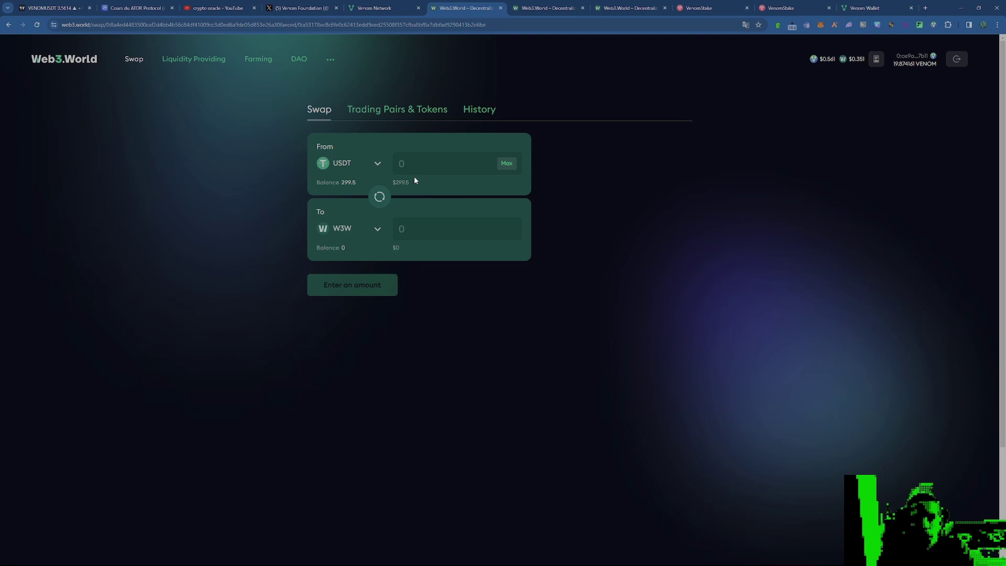
Set the swap amount to 100 USDT, submit the swap and confirm its details.
click(421, 159)
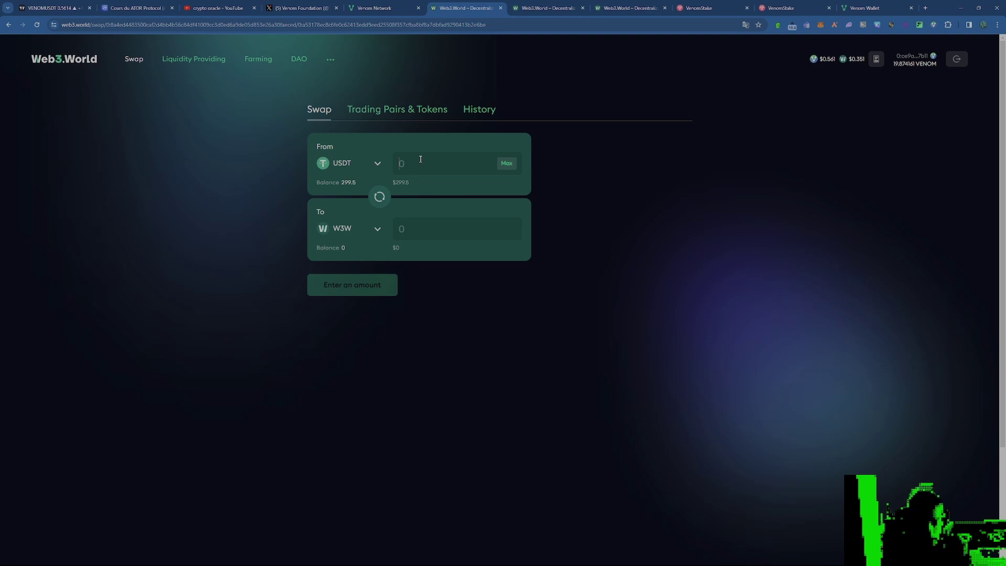
text(100)
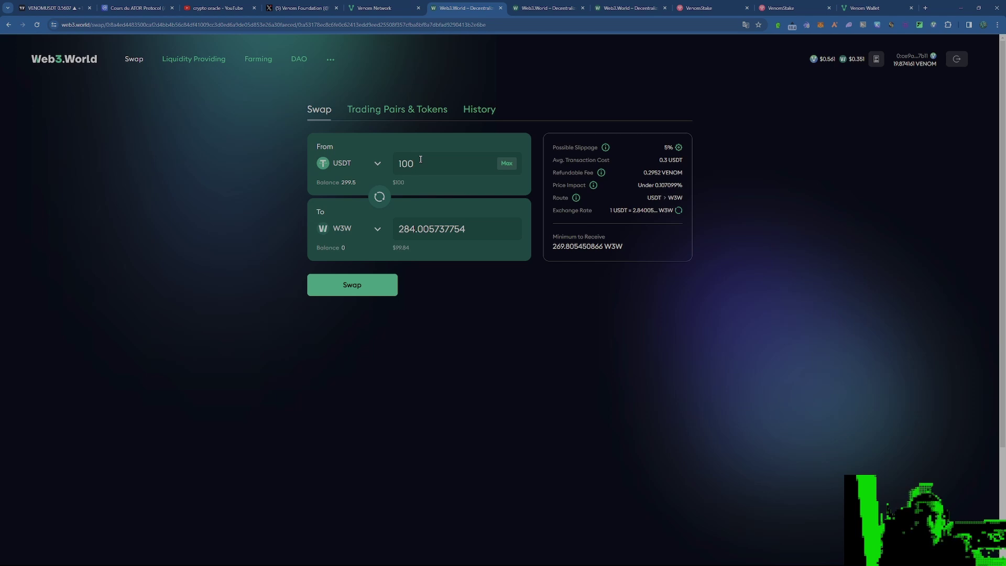
click(352, 287)
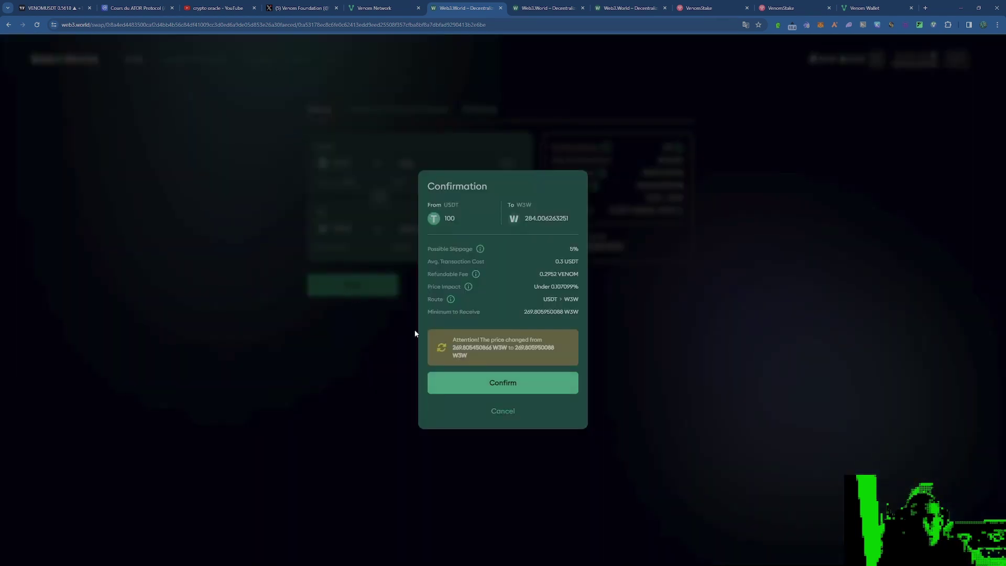
click(499, 388)
Try to authorise the 100 USDT swap with the wallet password, with the password remembered for this session.
click(498, 344)
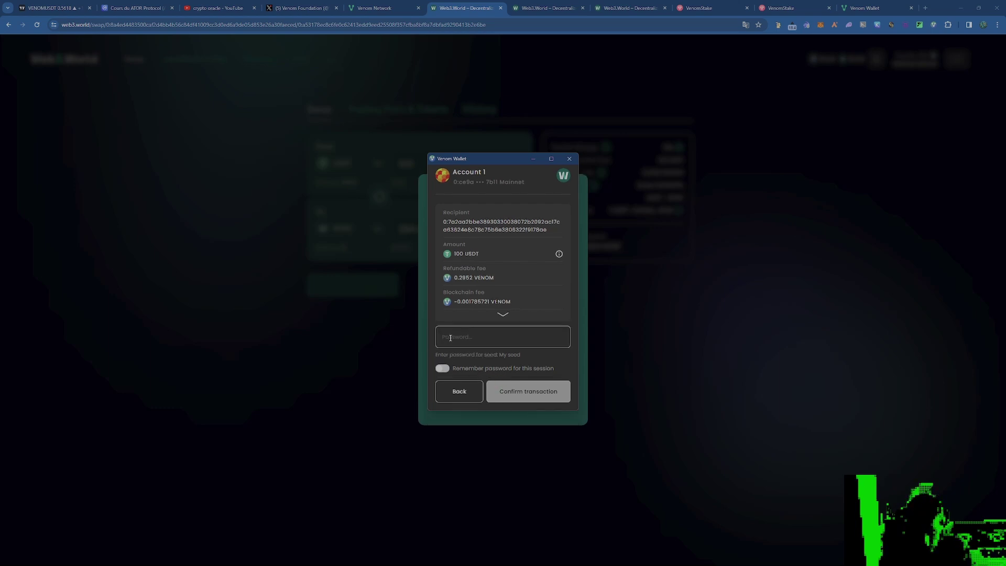
text(•)
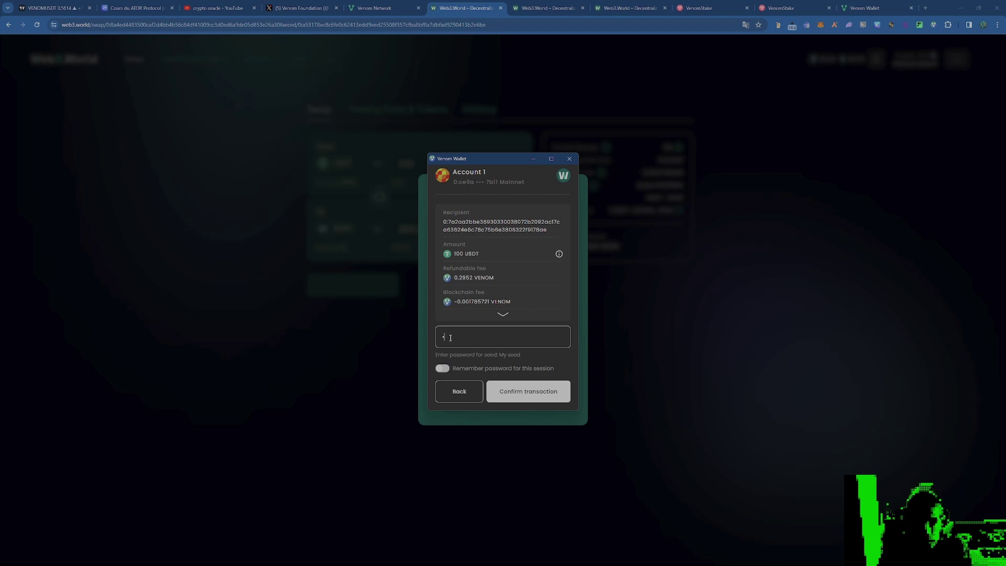
text(•••)
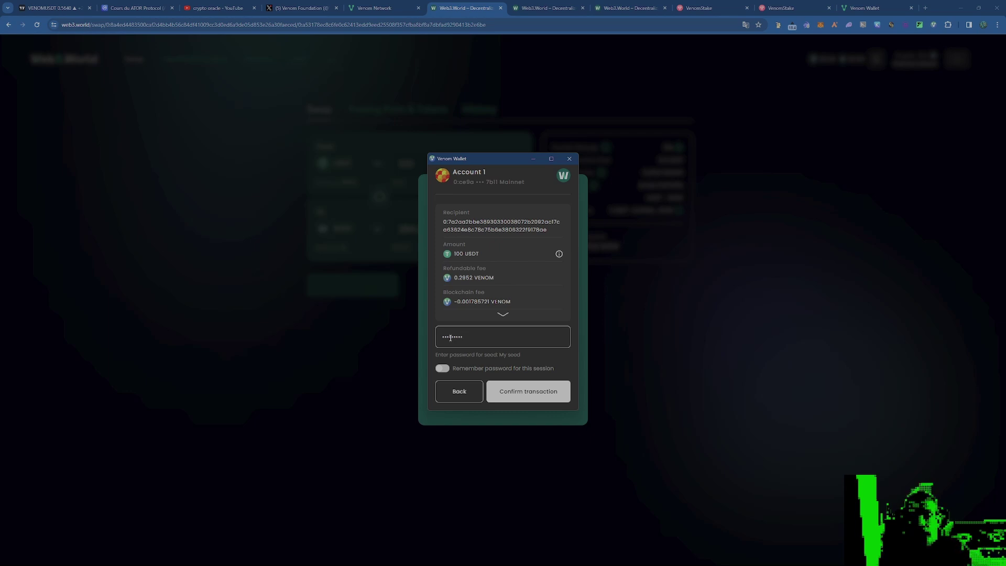
click(444, 369)
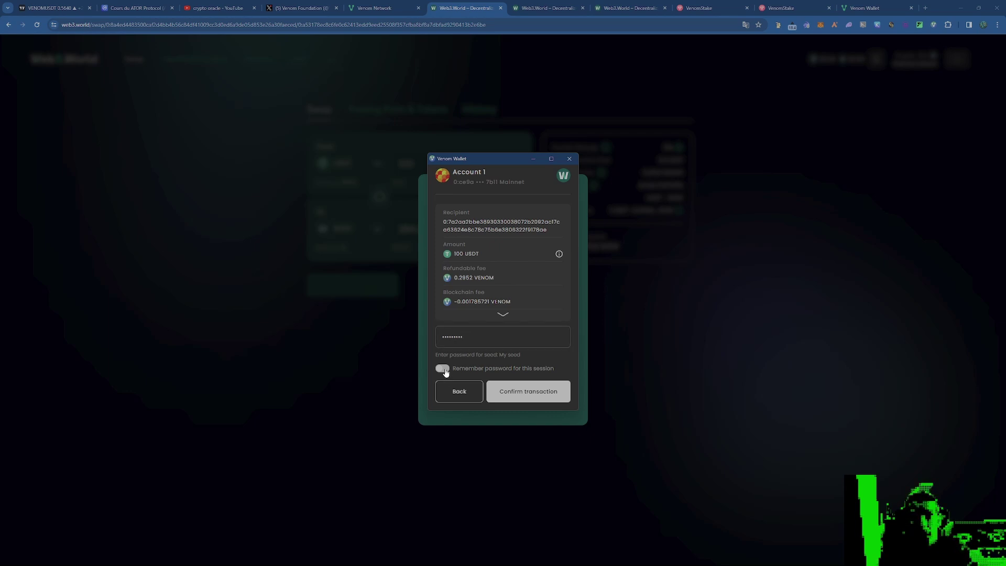
click(510, 393)
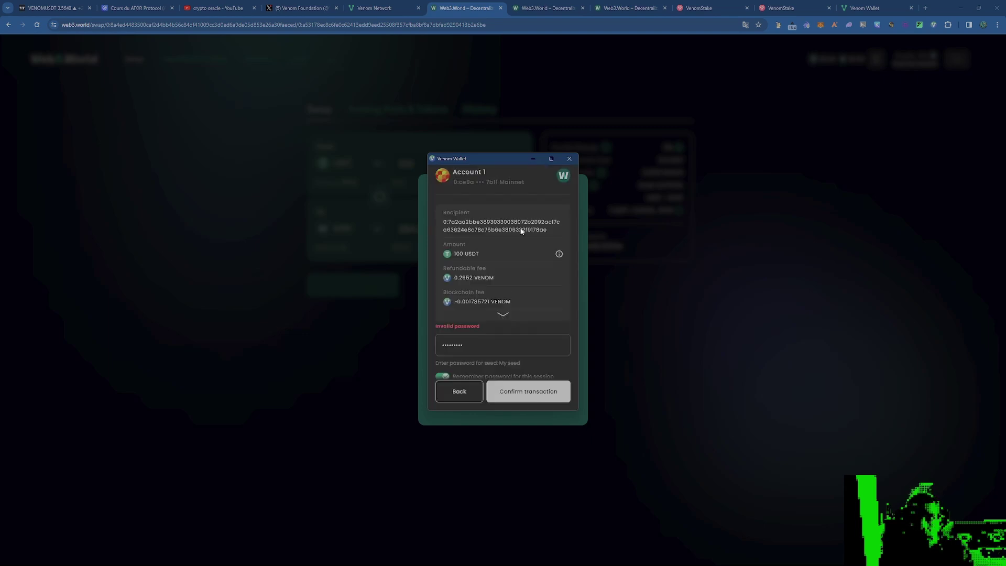
Clear the password field, re-enter the wallet password and confirm the swap transaction.
click(469, 347)
scroll(469, 346, down, 1)
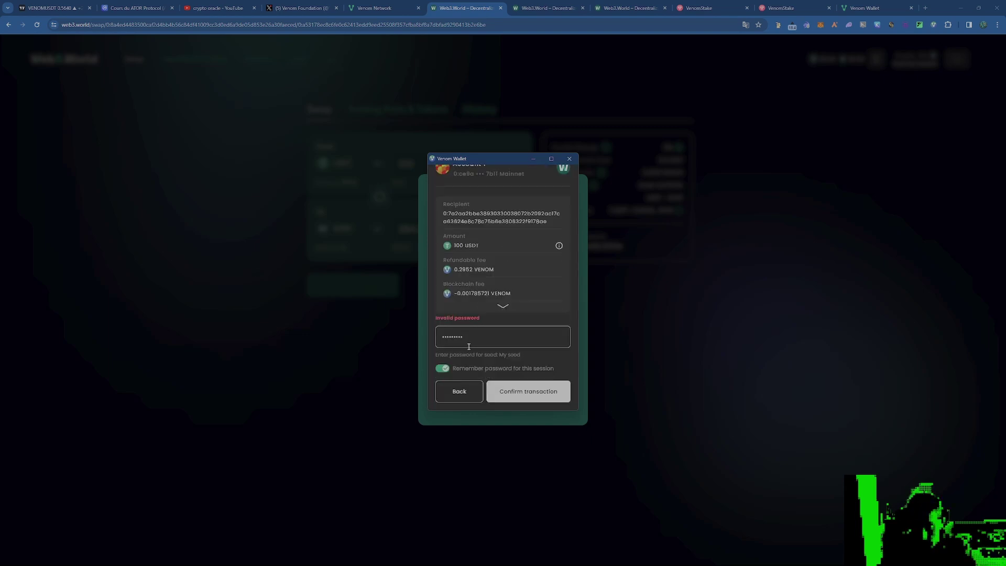
key(BackSpace)
key(BackSpace)
key(BackSpace)
key(BackSpace)
key(BackSpace)
key(BackSpace)
key(BackSpace)
key(BackSpace)
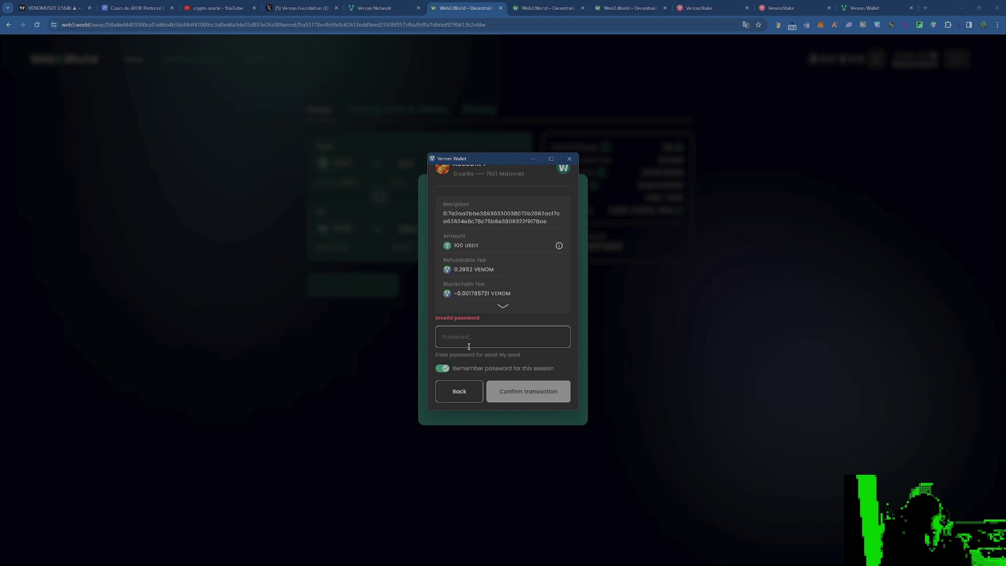
text(***)
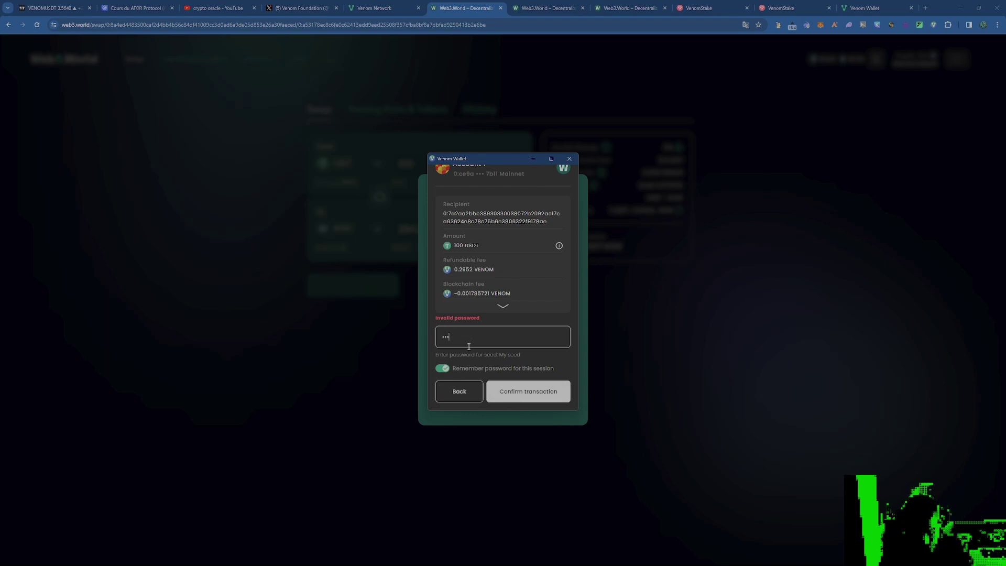
text(**)
click(510, 391)
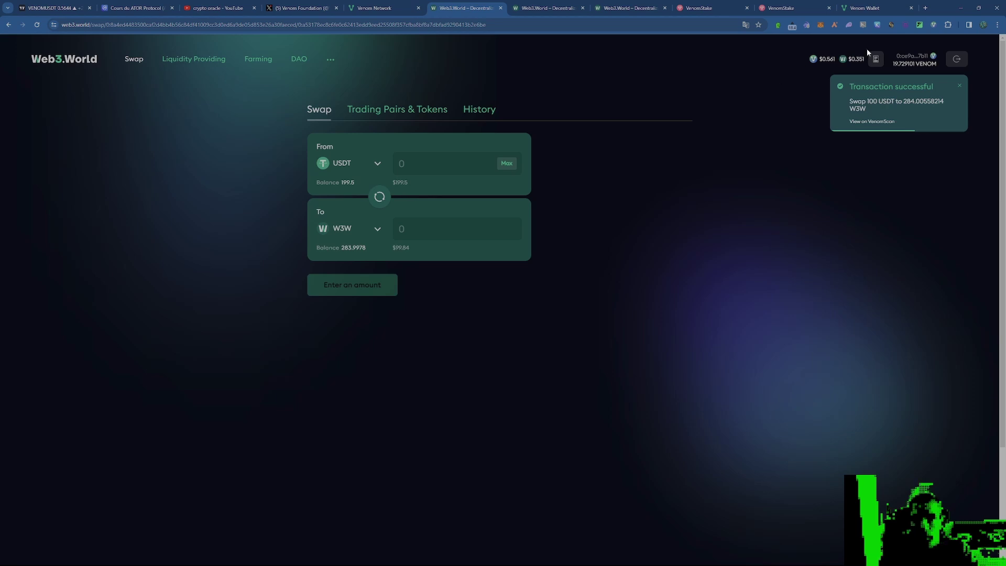
Refresh the Venom Wallet extension's asset list to find the missing StVENOM and W3W tokens.
click(934, 25)
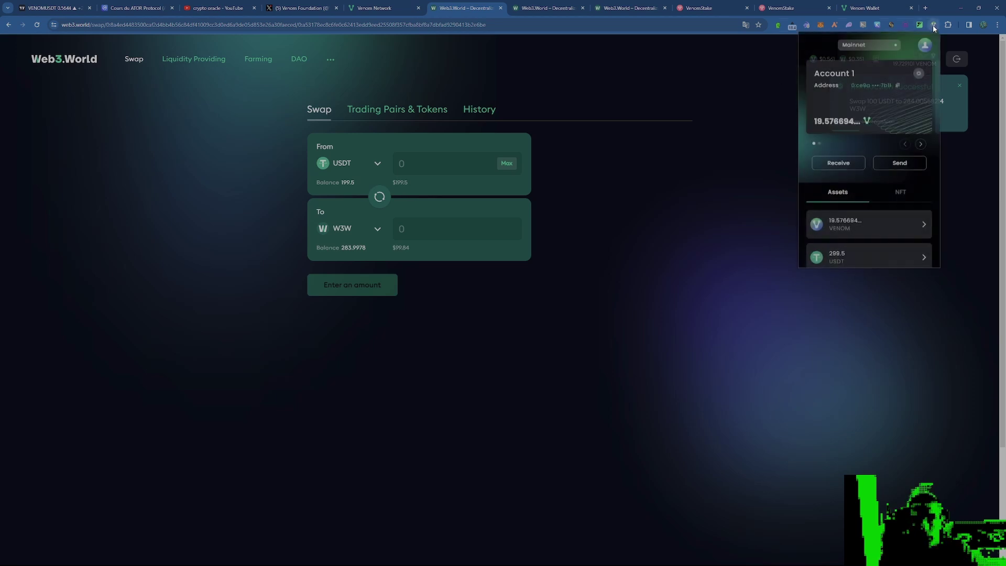
scroll(856, 202, down, 1)
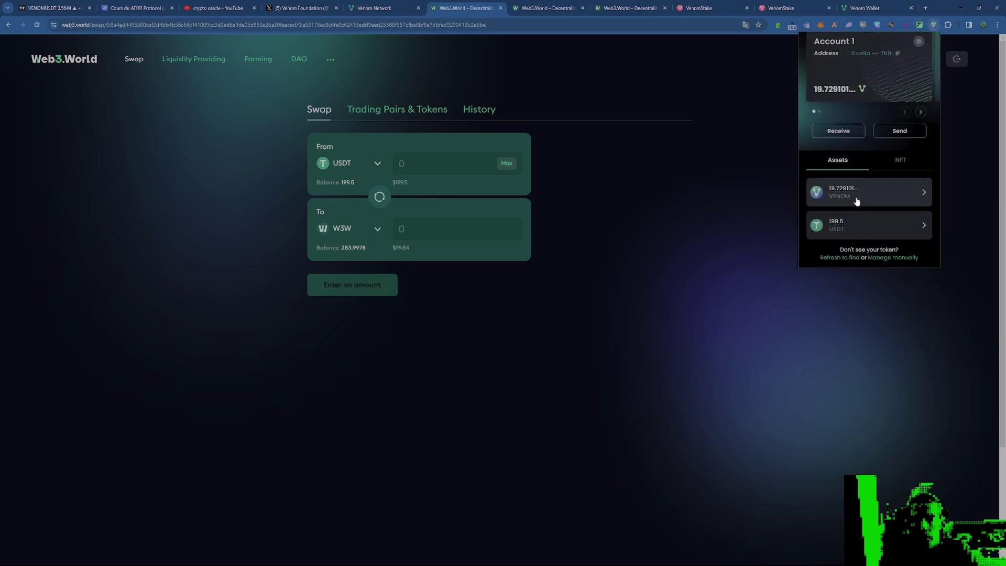
click(881, 47)
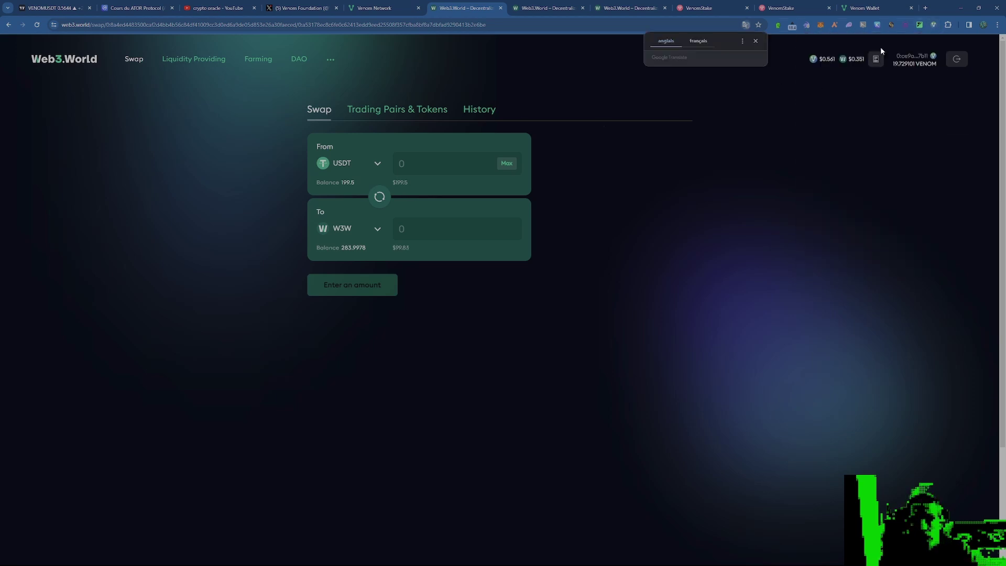
click(933, 25)
scroll(863, 174, down, 1)
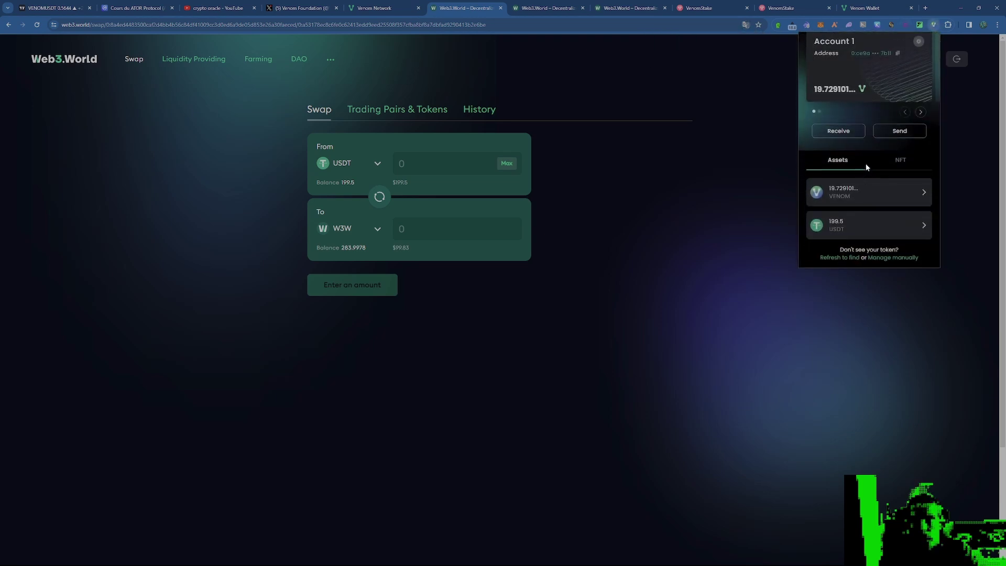
click(845, 260)
scroll(865, 195, down, 2)
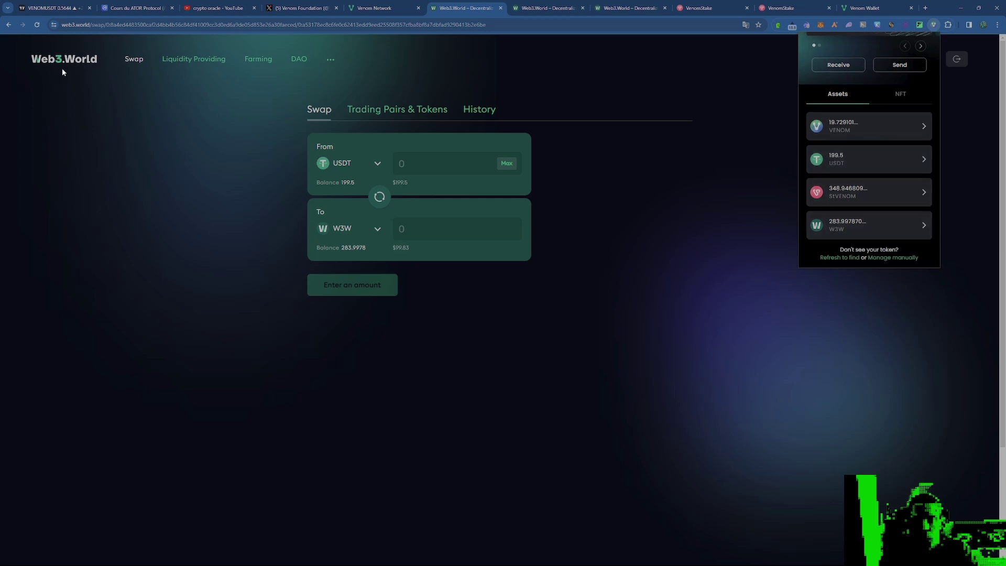
Filter the liquidity pools by "w3" and open a position in the USDT/W3W pool.
click(196, 93)
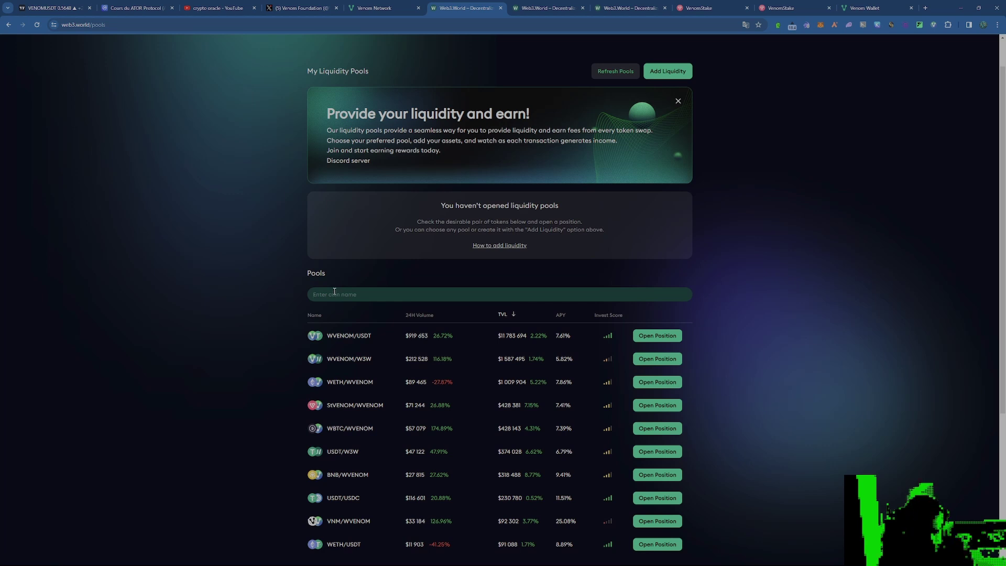
text(w3)
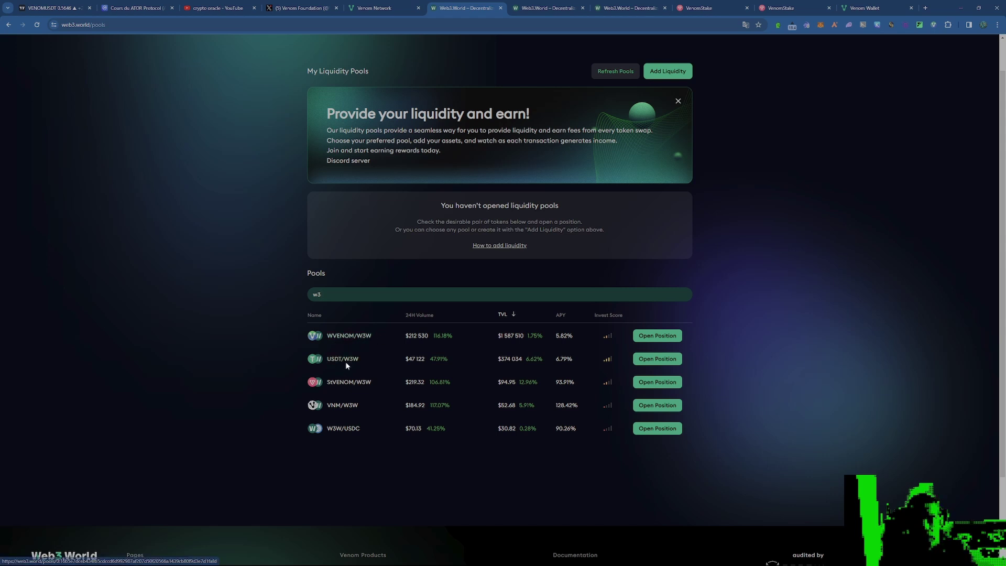
click(650, 361)
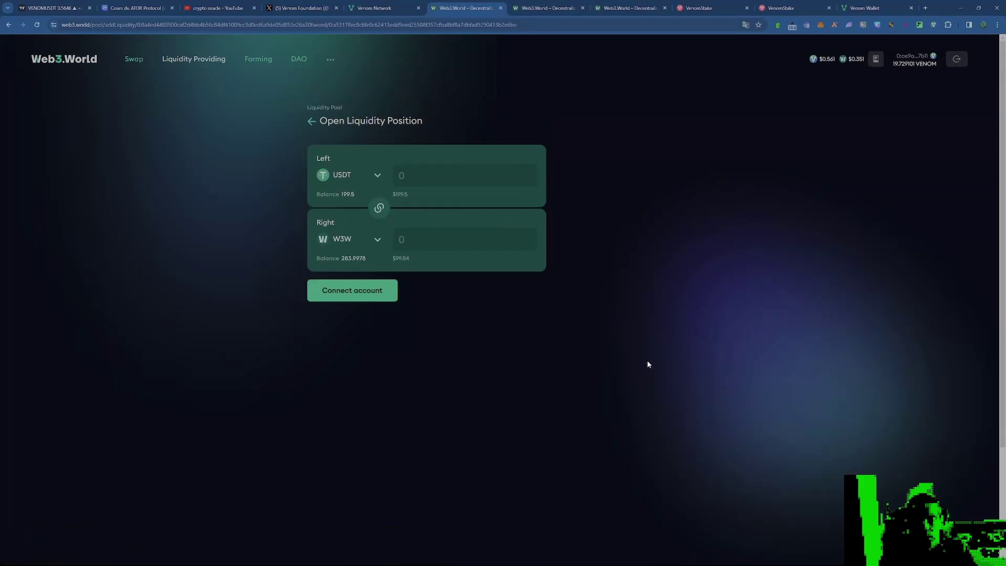
Connect the account and the USDT/W3W pool, confirming the wallet transactions.
click(351, 295)
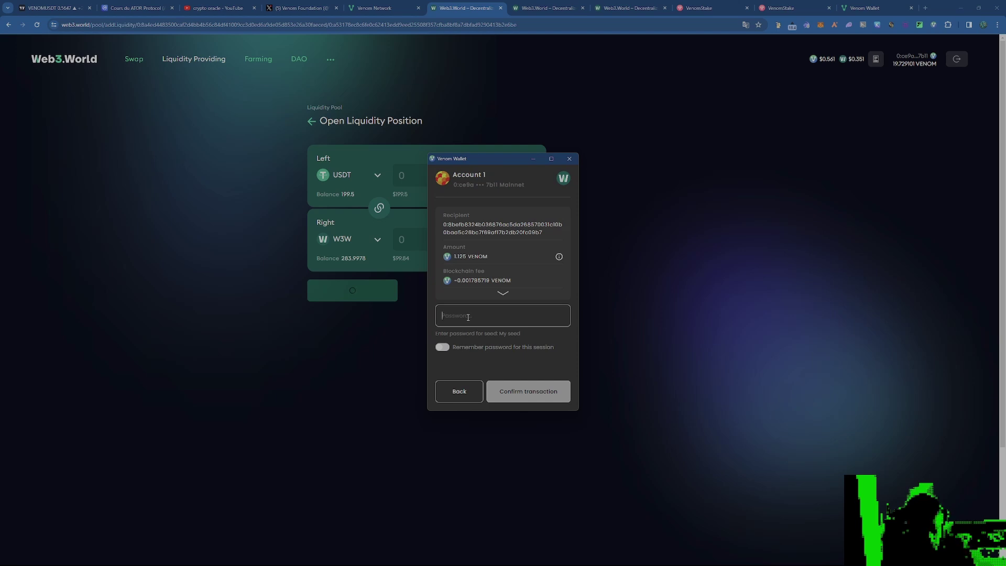
click(359, 291)
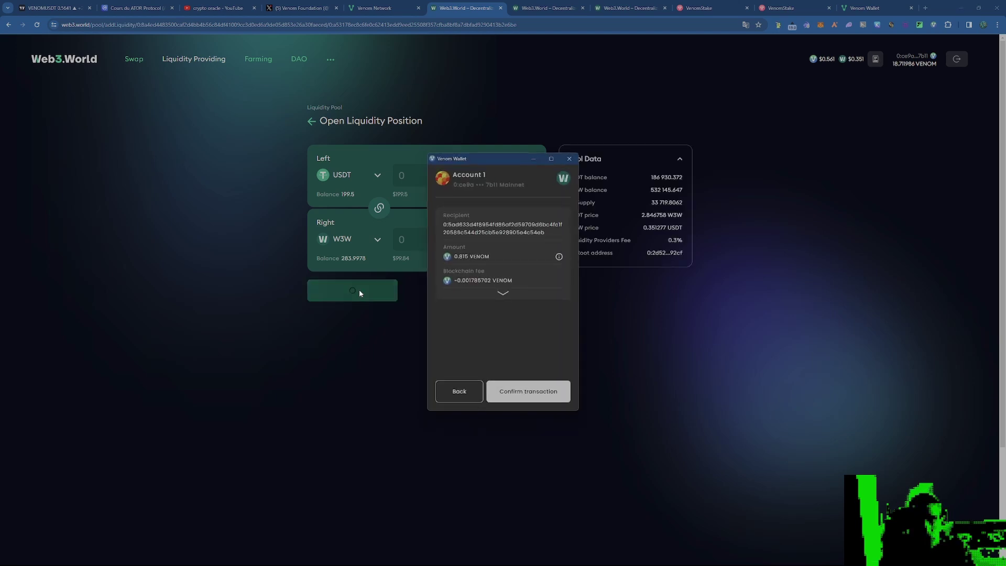
click(517, 397)
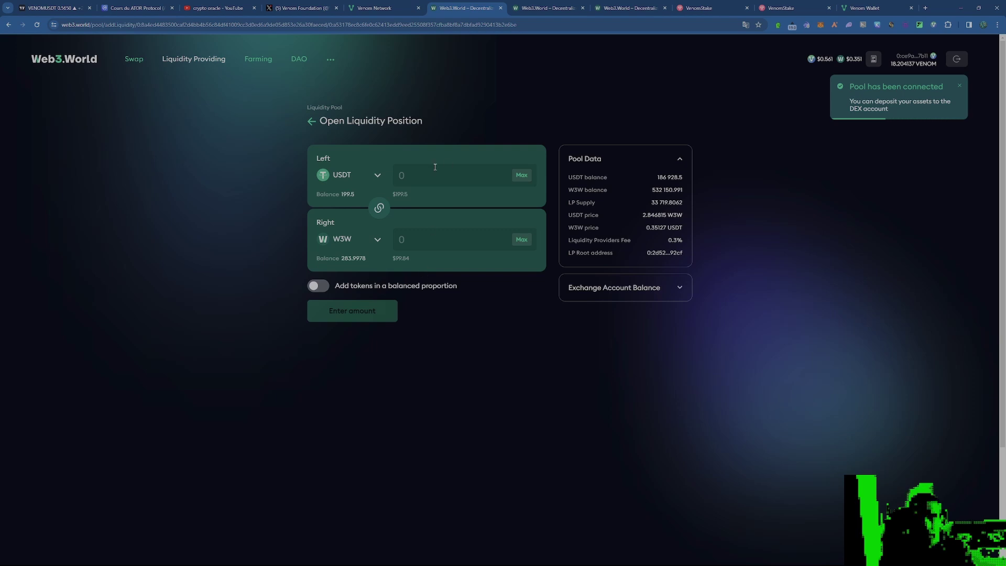
Enable balanced token proportions, set the W3W deposit to the maximum 283.997870514 with 99.759648 USDT, and continue to the deposit confirmation.
click(411, 176)
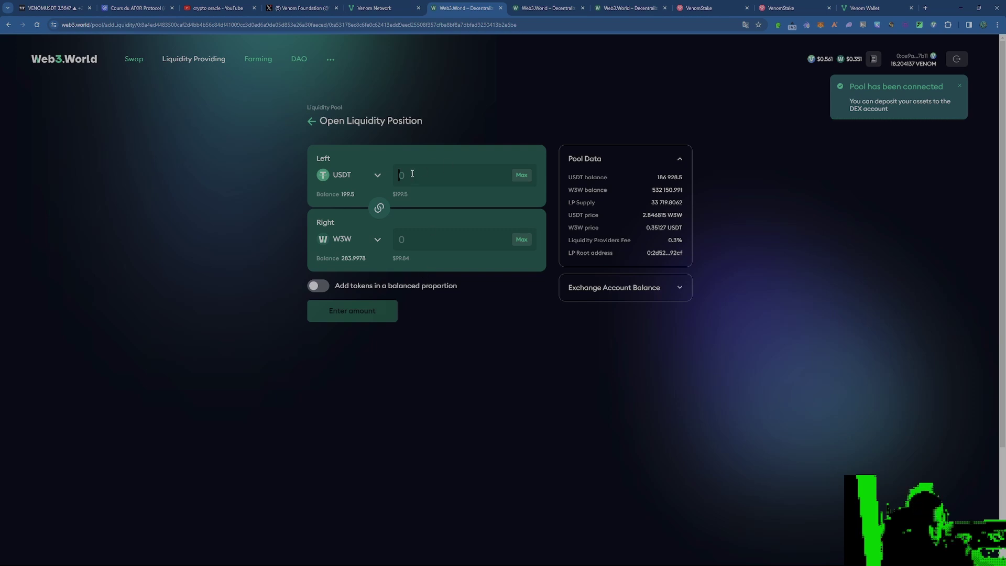
text(100)
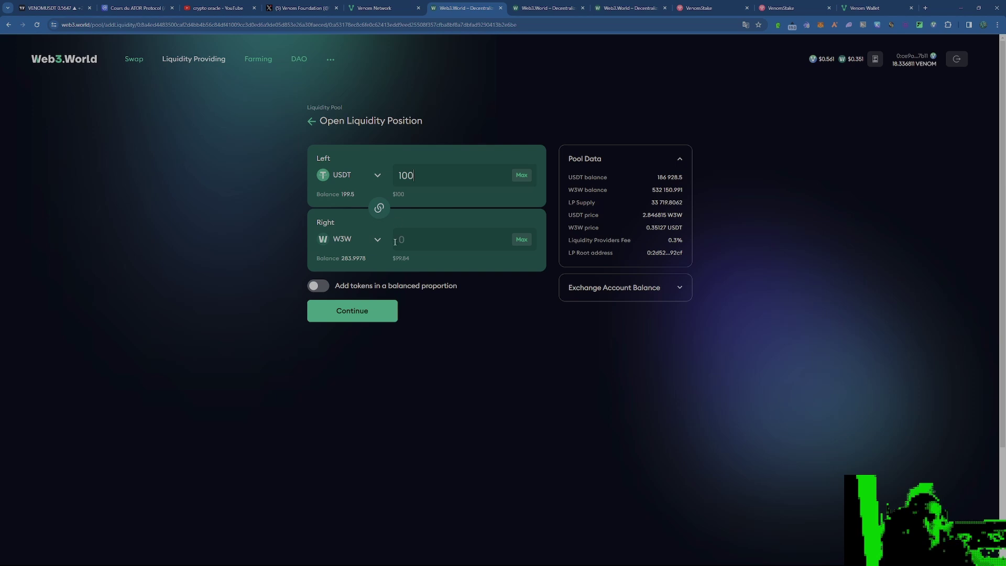
click(522, 242)
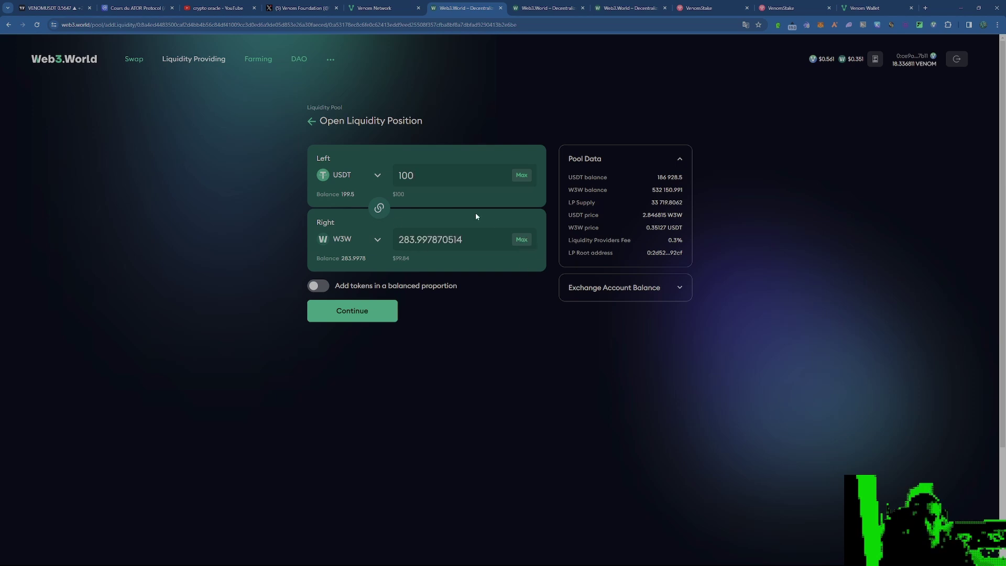
click(319, 289)
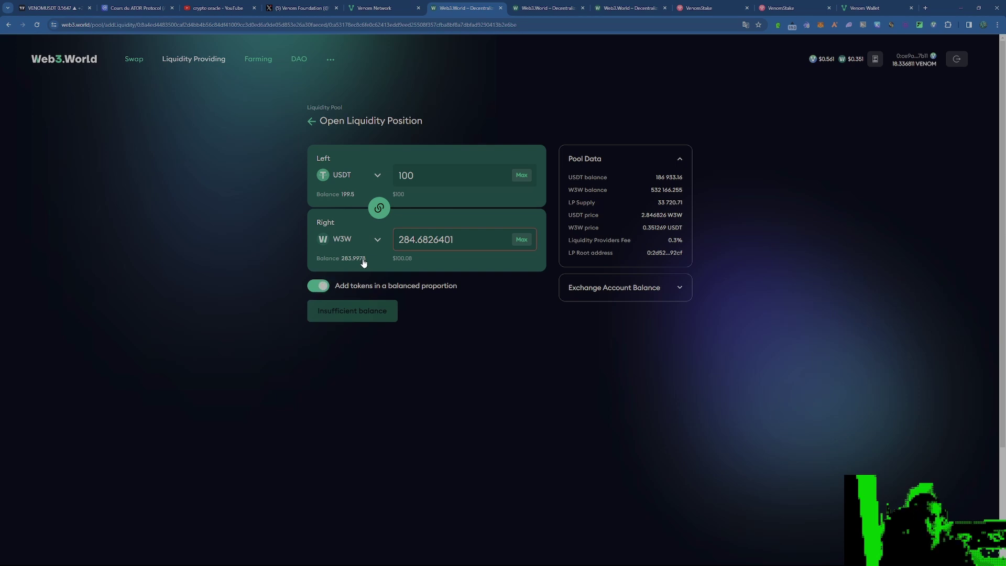
click(522, 240)
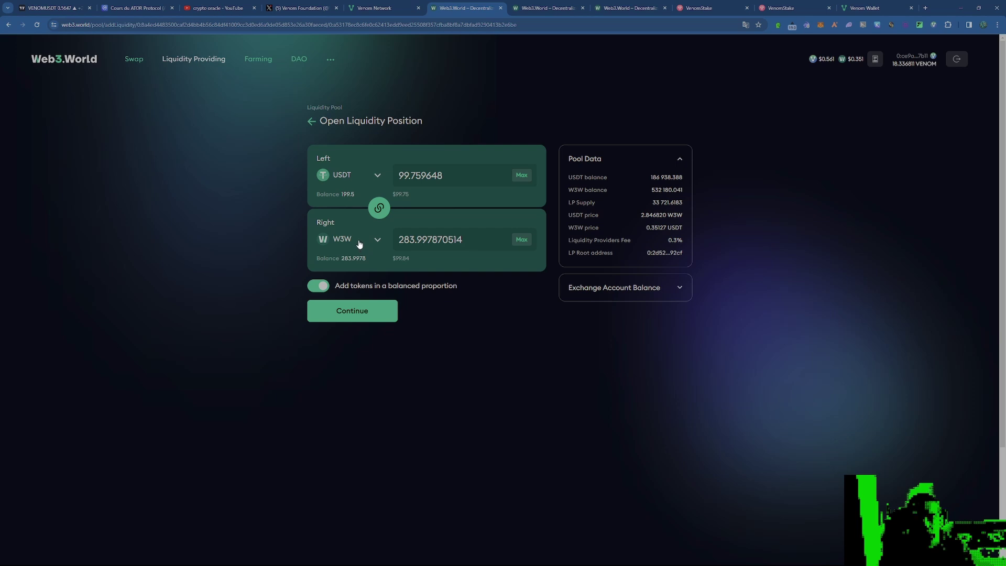
click(353, 318)
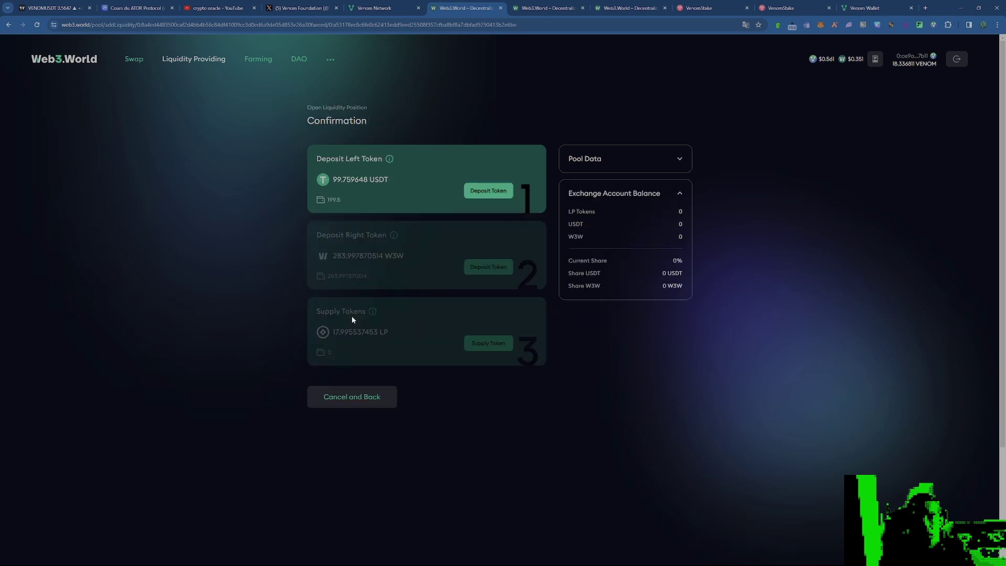
Deposit 99.759648 USDT and 283.997870514 W3W for the liquidity position, confirming each wallet transaction.
click(487, 192)
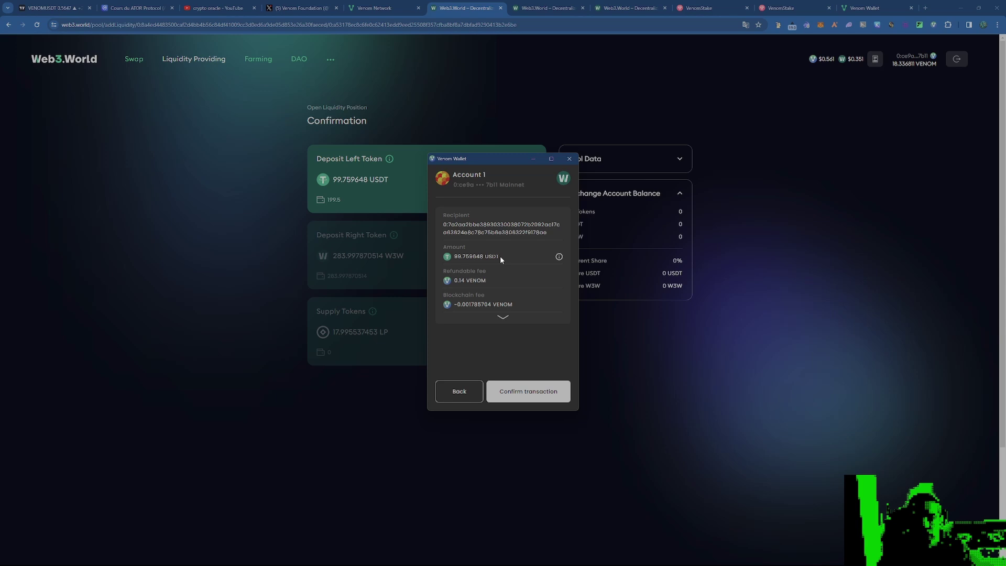
click(520, 395)
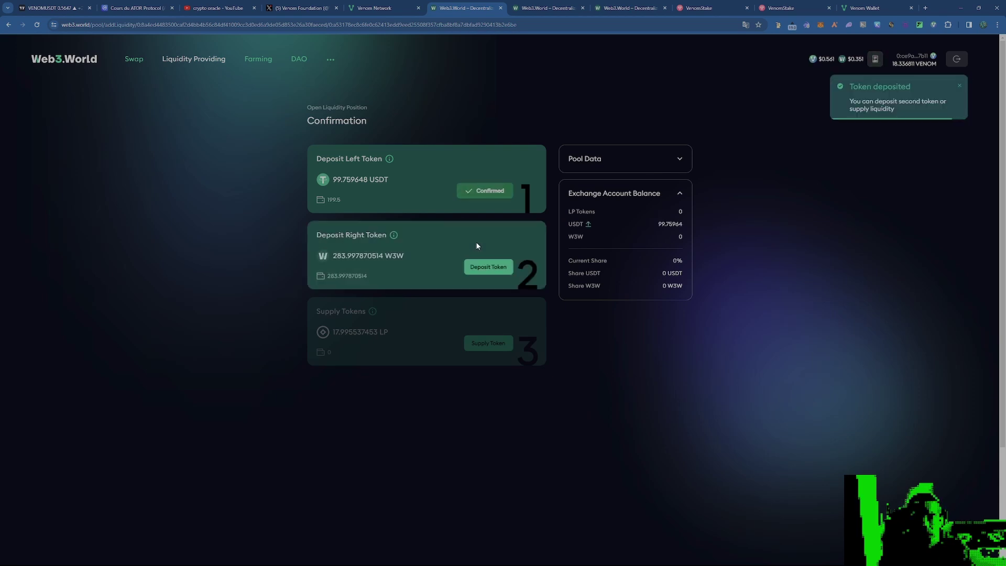
click(484, 268)
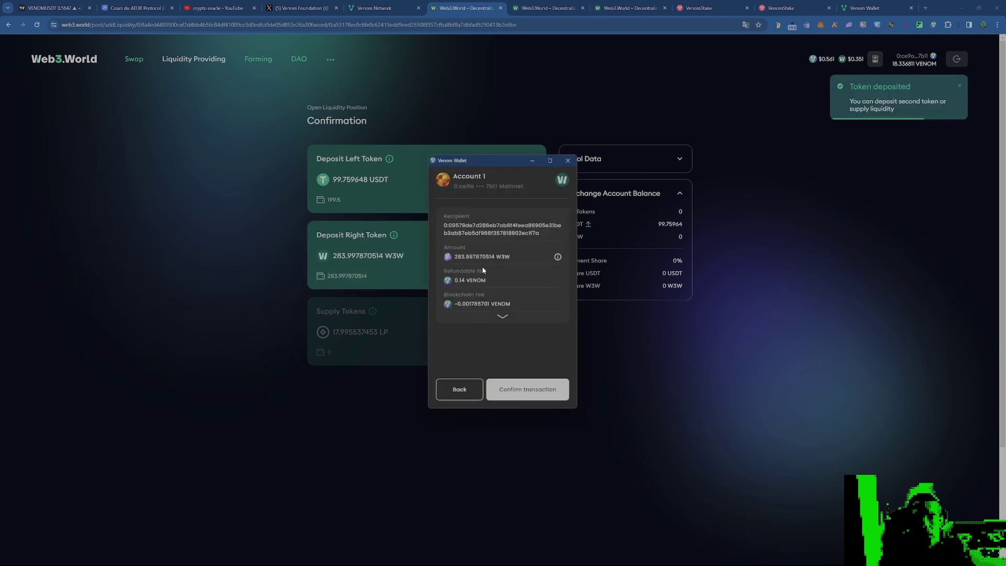
click(520, 391)
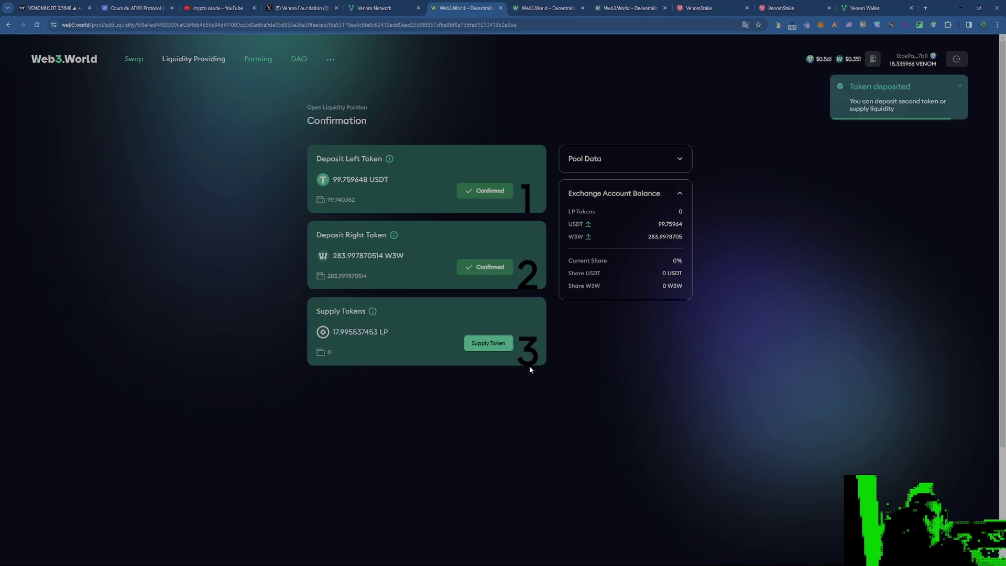
Supply the deposited tokens for 17.995537453 LP, confirm the wallet transaction and go to the pool's page.
click(489, 344)
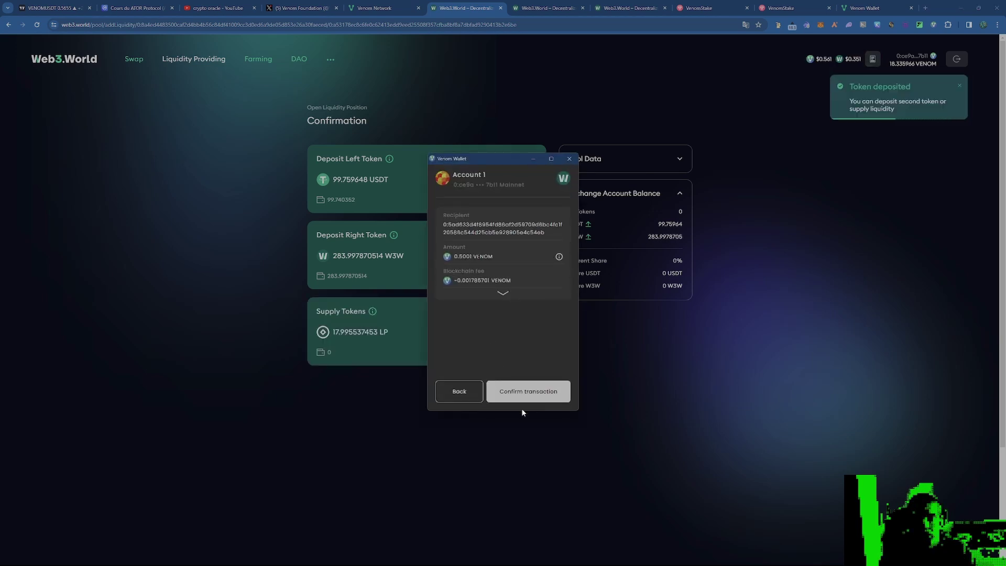
click(519, 395)
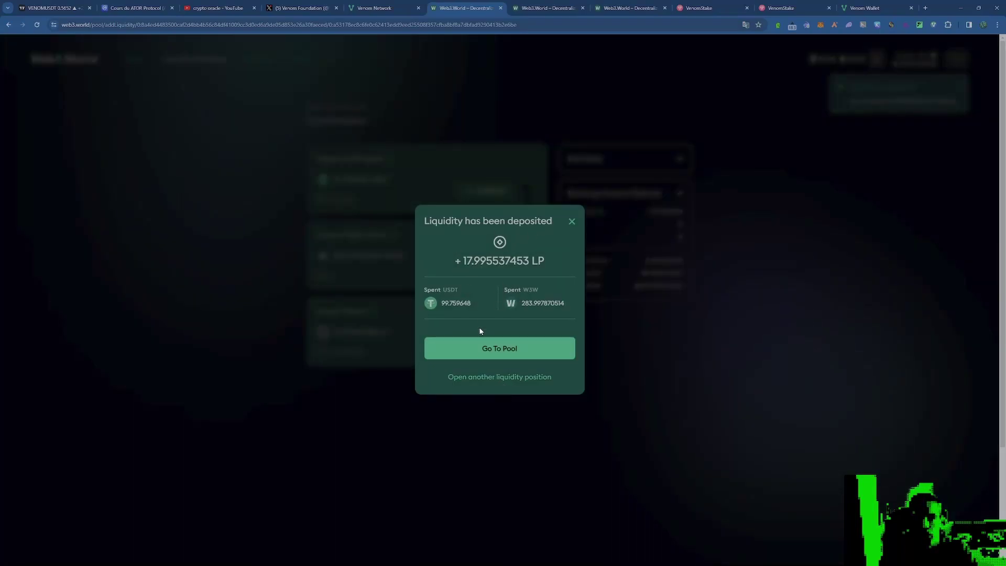
click(493, 350)
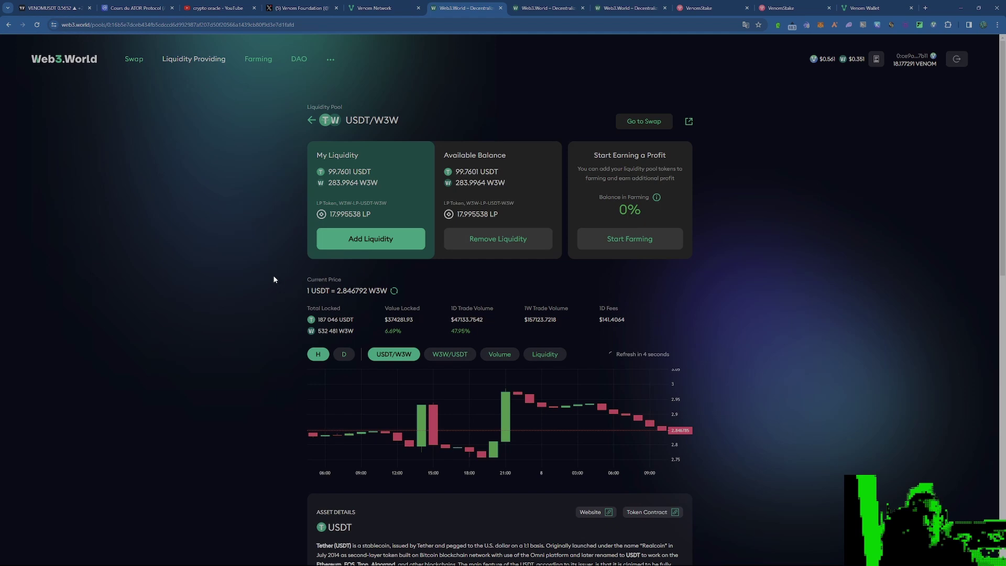
Examine the USDT/W3W pool's own liquidity, price chart, asset details and transaction history.
scroll(273, 268, down, 2)
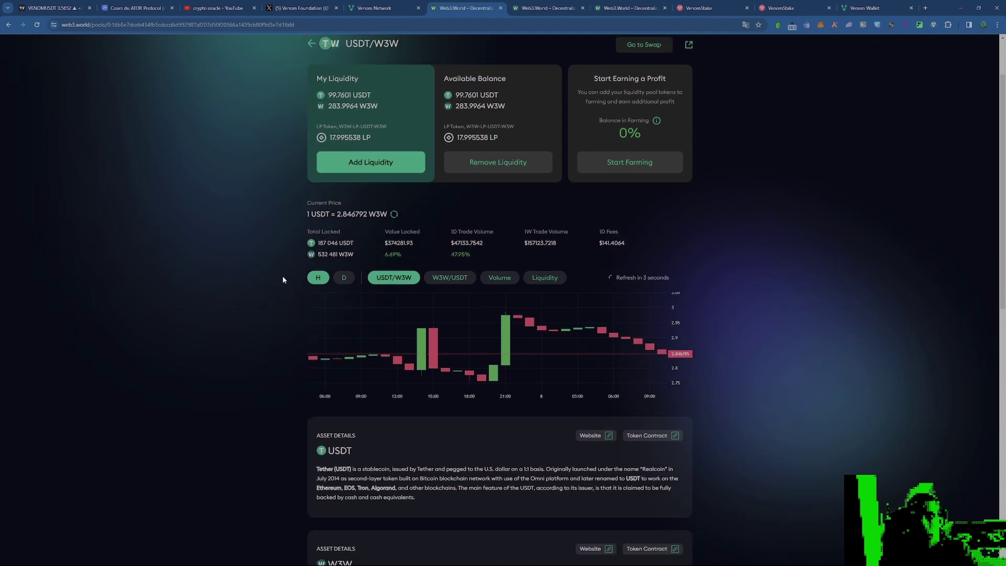
scroll(282, 278, up, 2)
scroll(282, 278, down, 2)
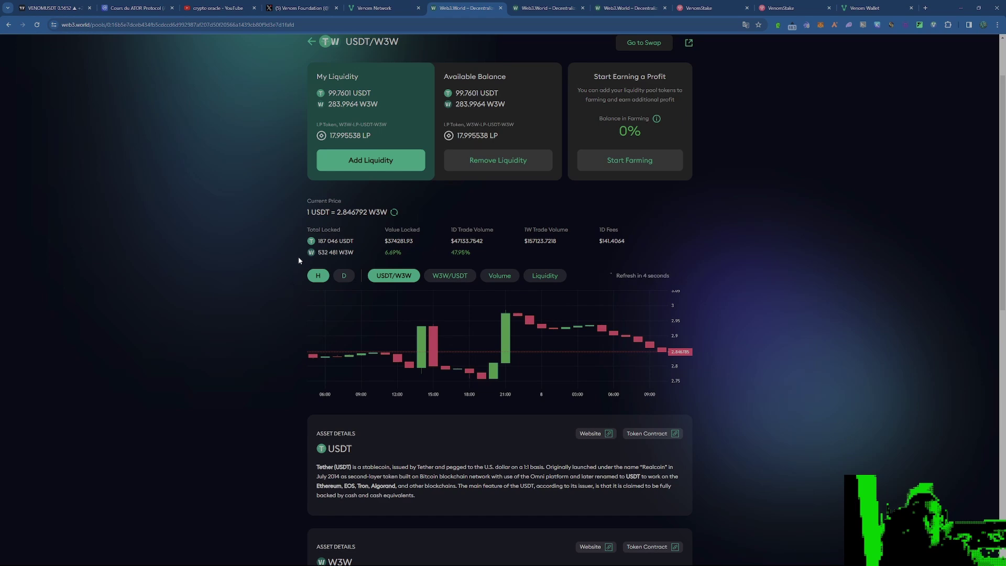
scroll(294, 265, down, 2)
scroll(294, 270, down, 4)
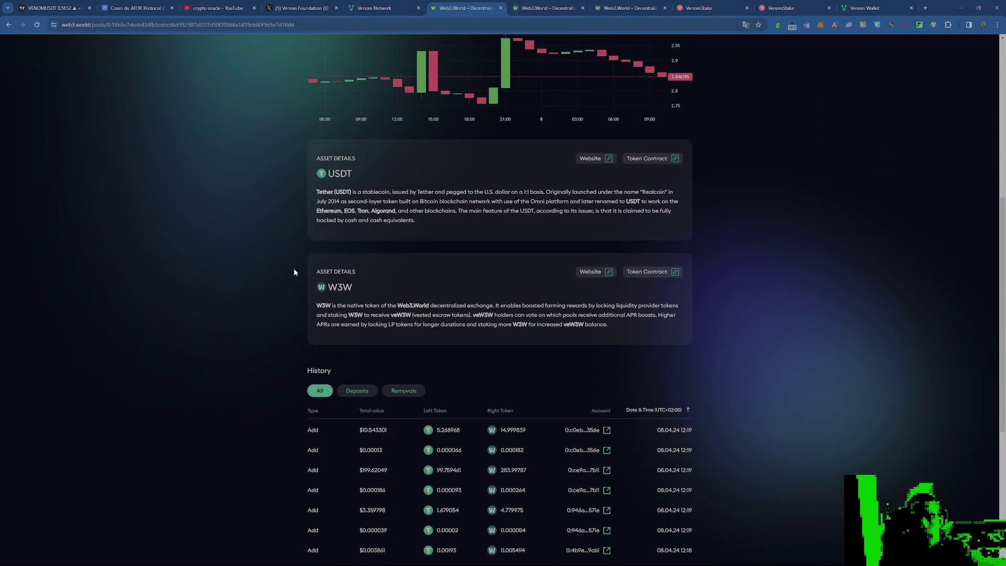
scroll(294, 272, up, 3)
scroll(294, 272, up, 4)
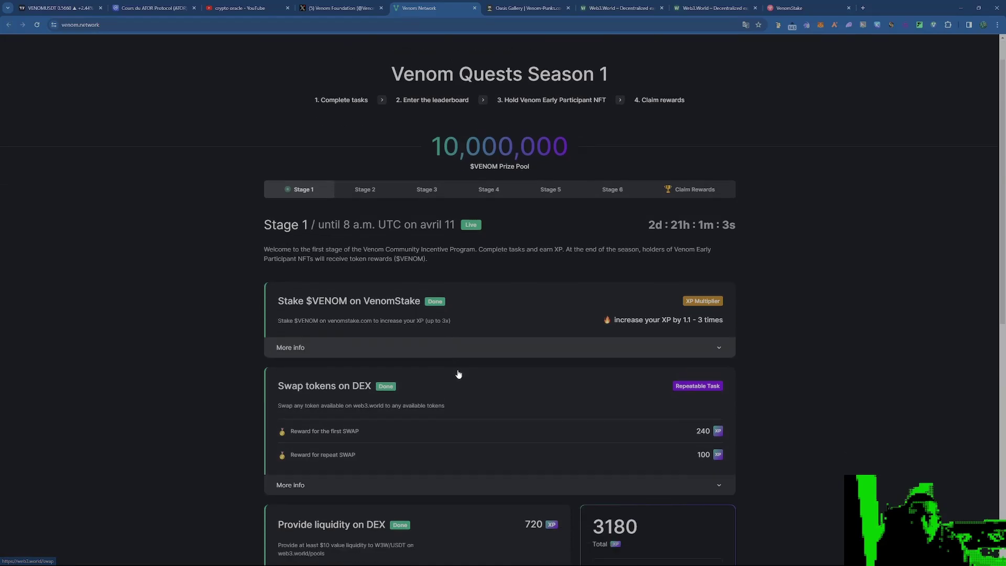
Review the Stage 1 tasks and XP summary on the Venom Quests page, and open the NFT offer task's marketplace.
scroll(461, 373, down, 5)
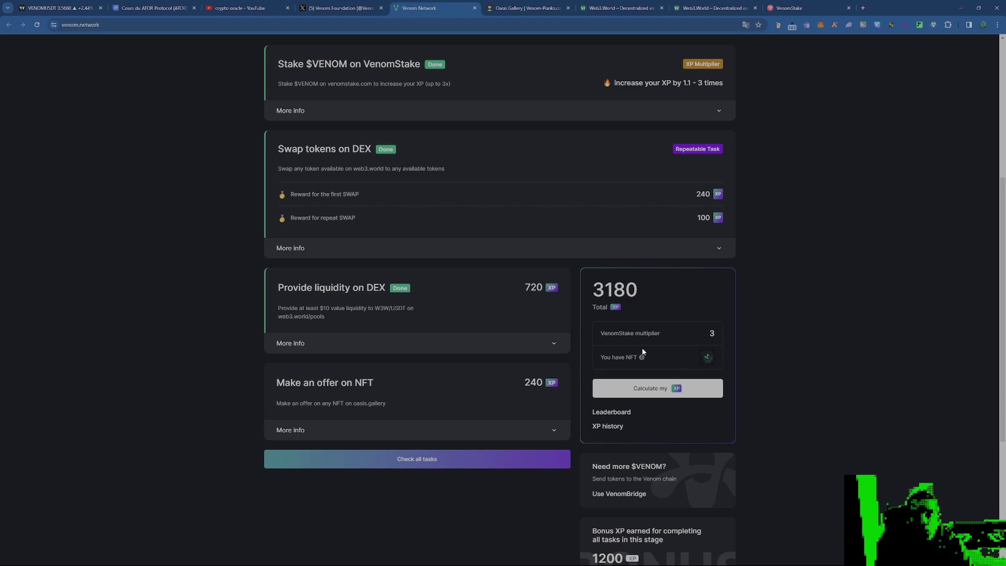
scroll(406, 308, up, 1)
scroll(367, 314, down, 1)
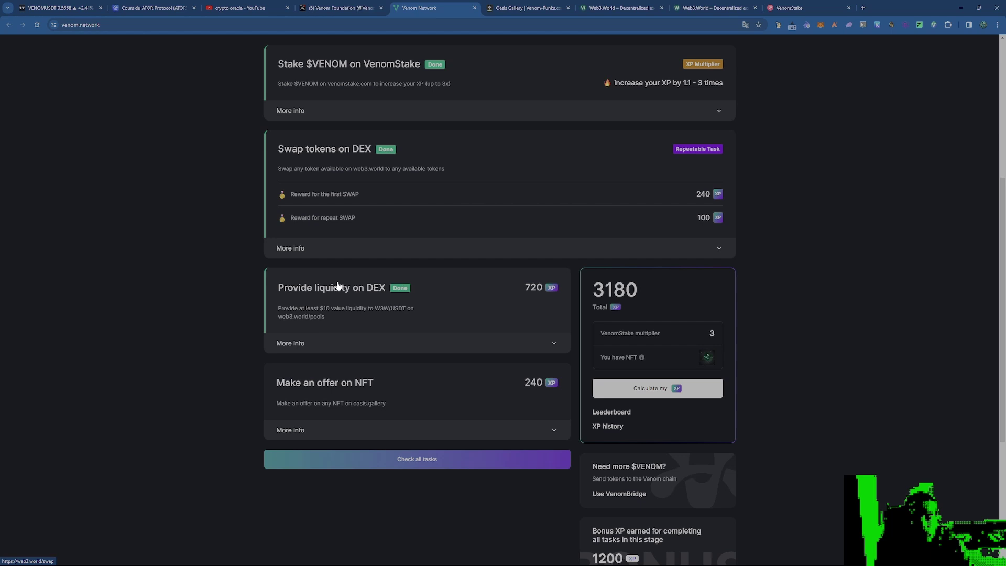
click(339, 390)
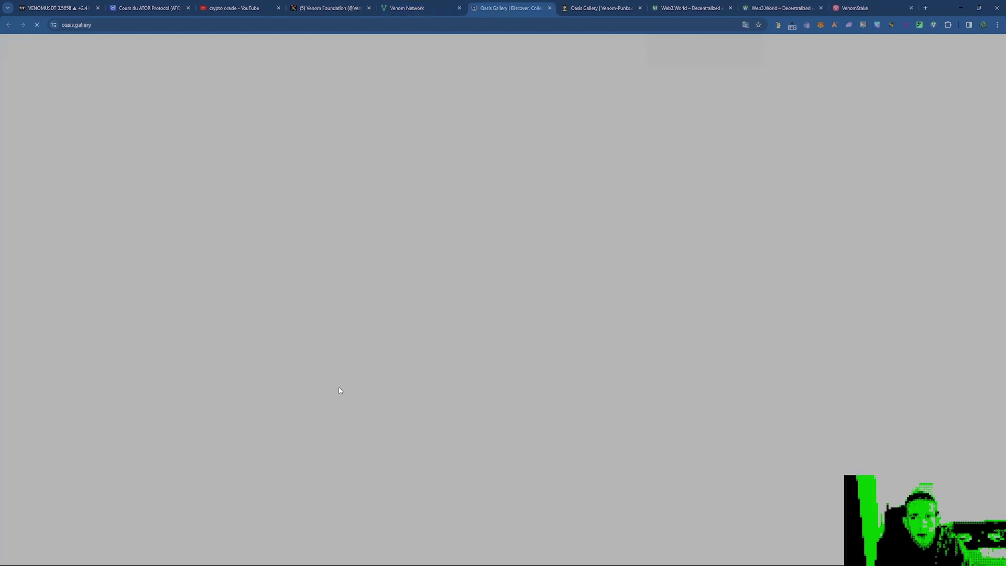
Connect the wallet to oasis.gallery through the Venom Chrome Extension and approve the account connection.
click(753, 41)
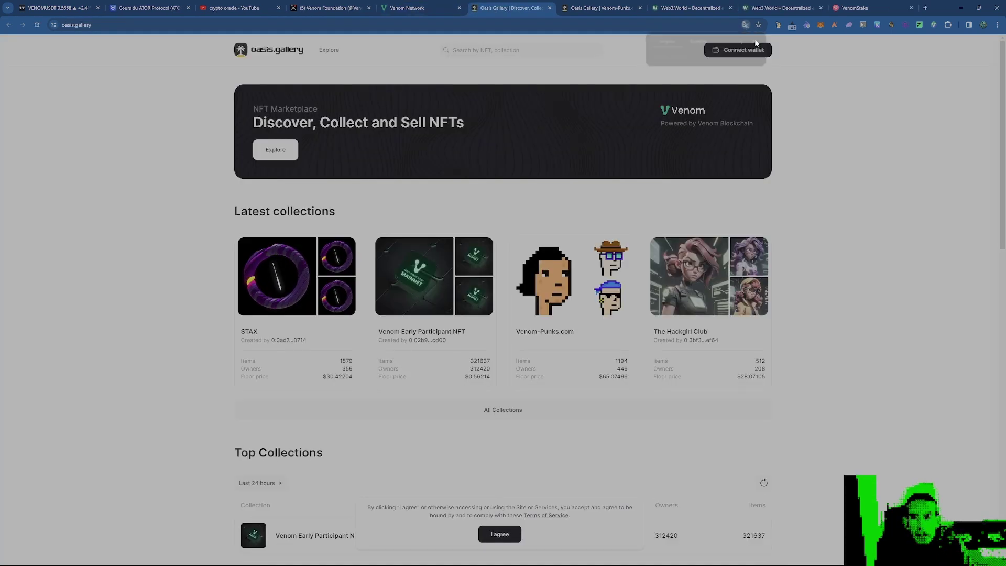
click(731, 53)
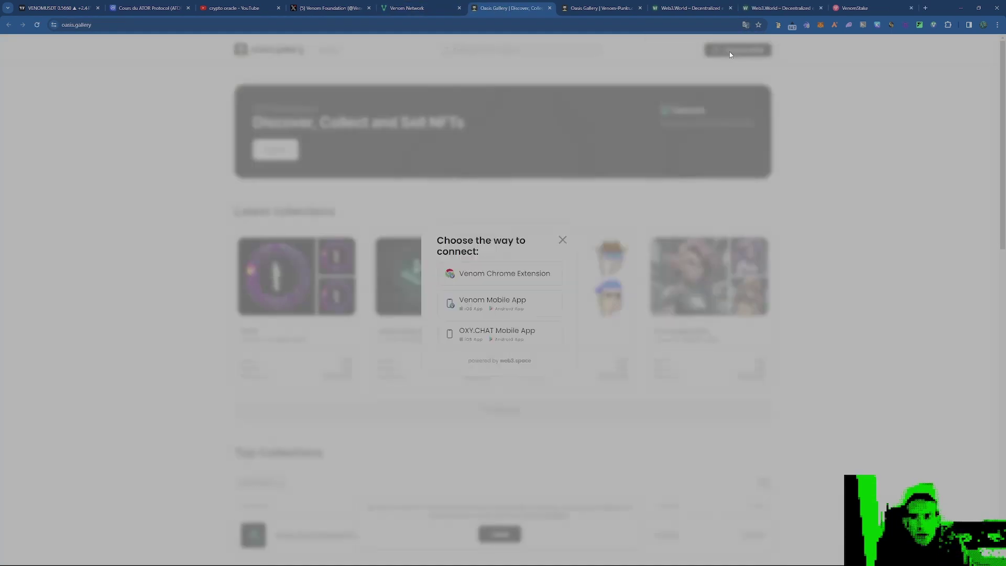
click(514, 272)
click(501, 392)
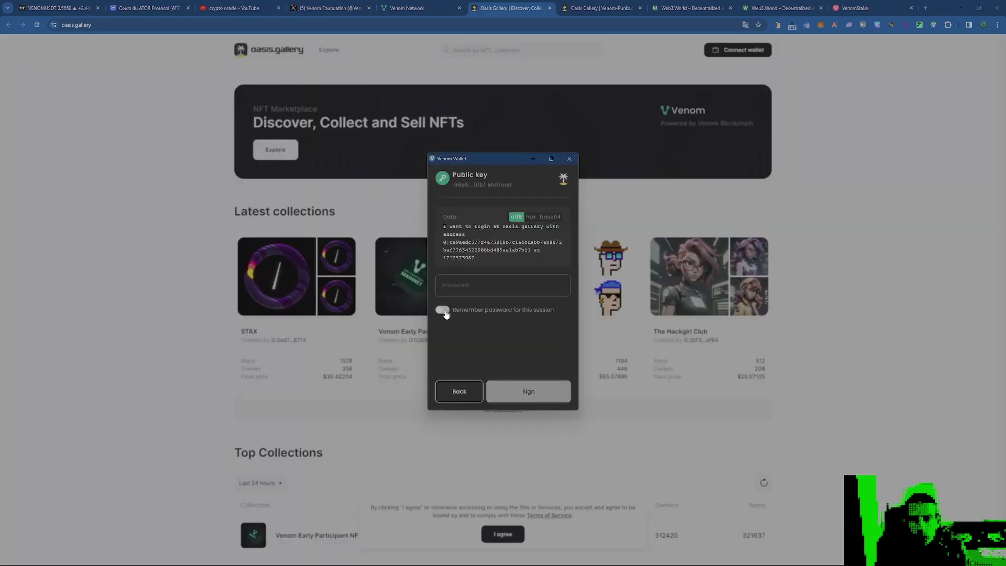
Sign the oasis.gallery login request with the wallet password, having it remembered for this session.
click(443, 310)
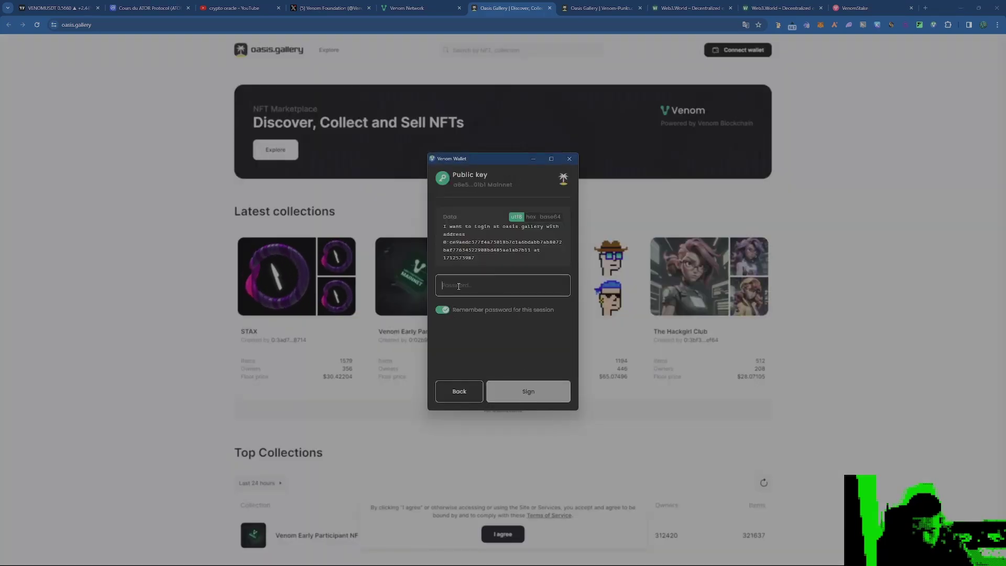
click(459, 286)
text(•••)
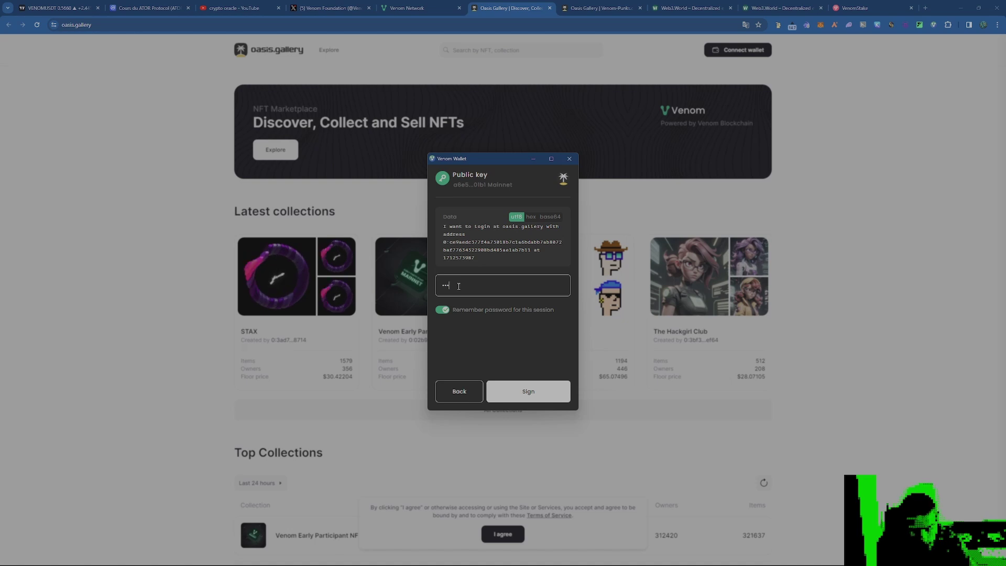
text(••)
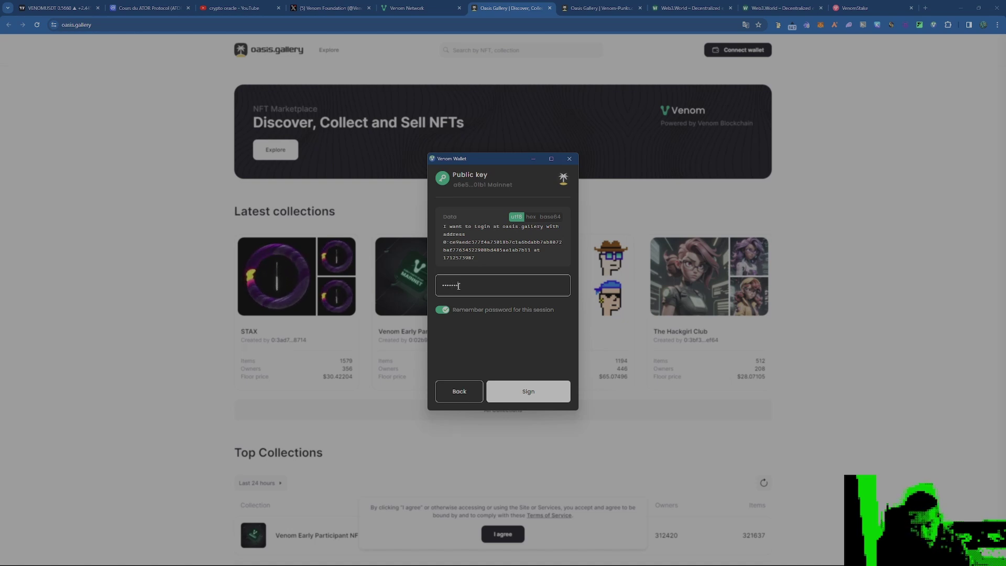
text(•)
click(507, 394)
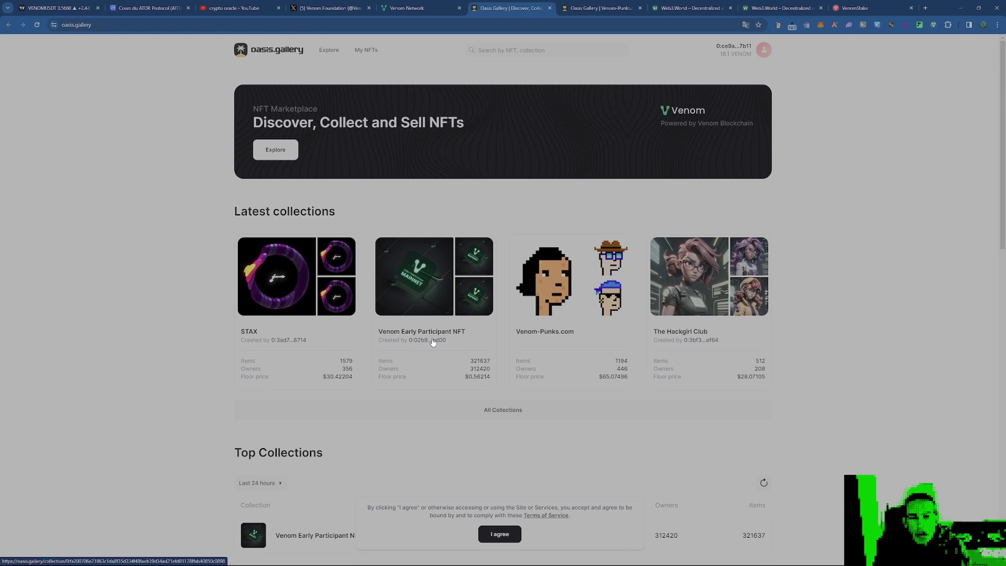
Open the Venom Early Participant NFT collection and examine its items' prices, auctions and top offers.
click(427, 279)
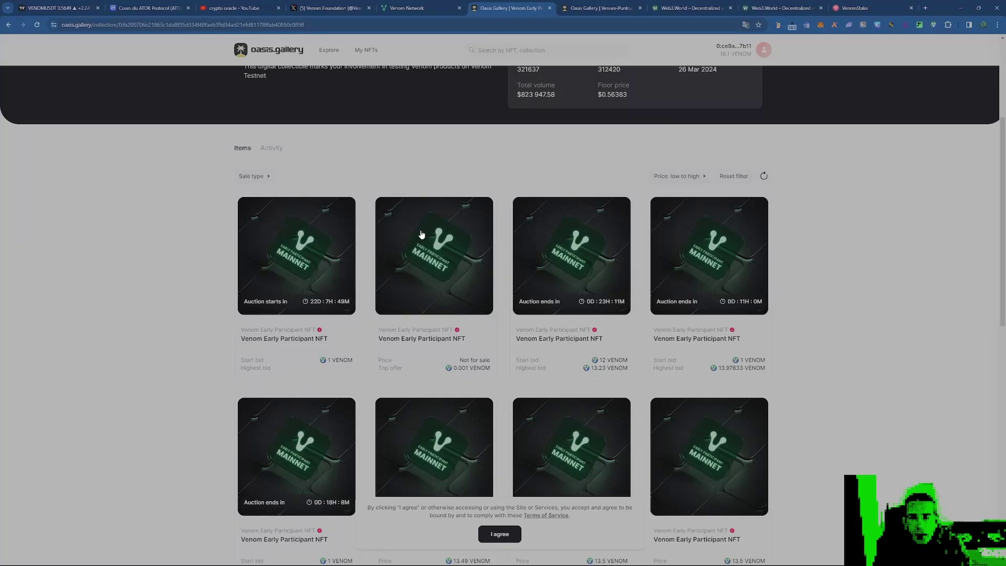
scroll(449, 221, down, 1)
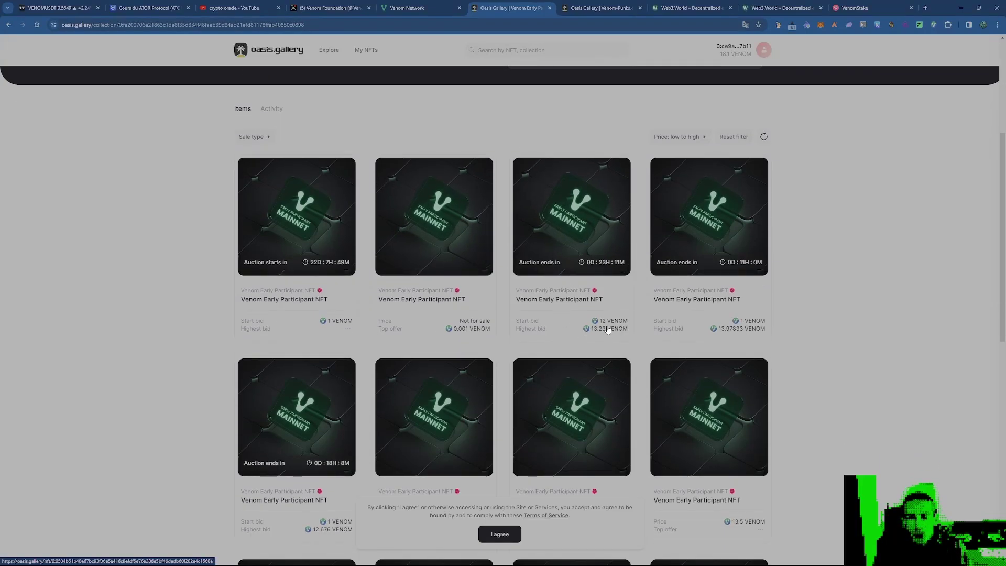
scroll(603, 330, down, 3)
scroll(565, 312, down, 3)
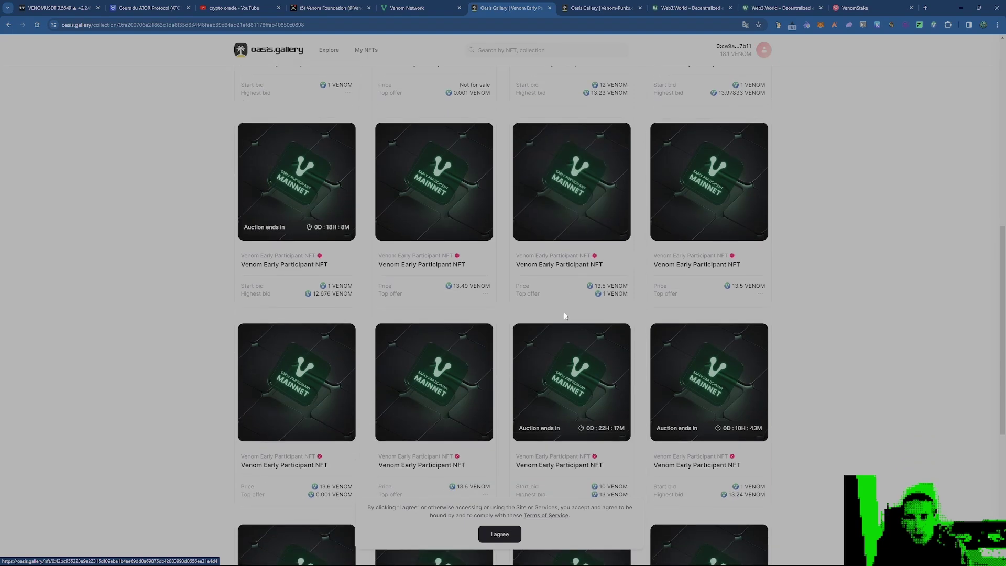
scroll(541, 326, down, 2)
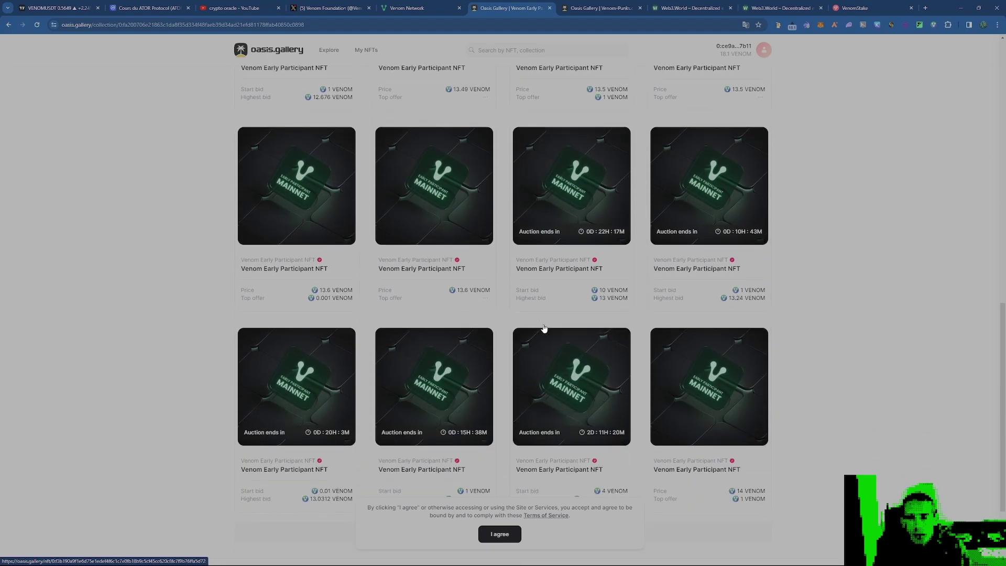
scroll(543, 327, up, 6)
scroll(543, 327, up, 3)
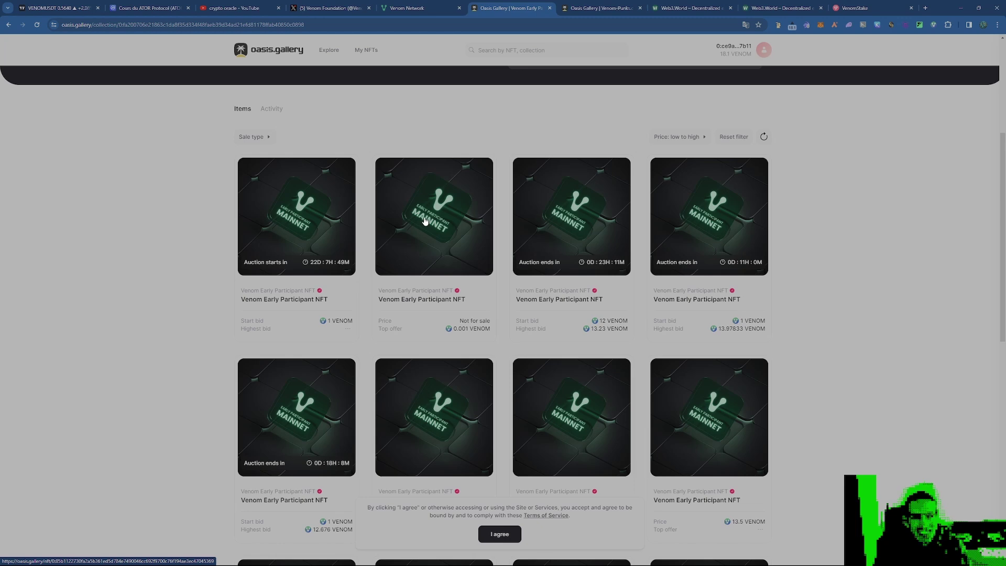
scroll(472, 262, up, 1)
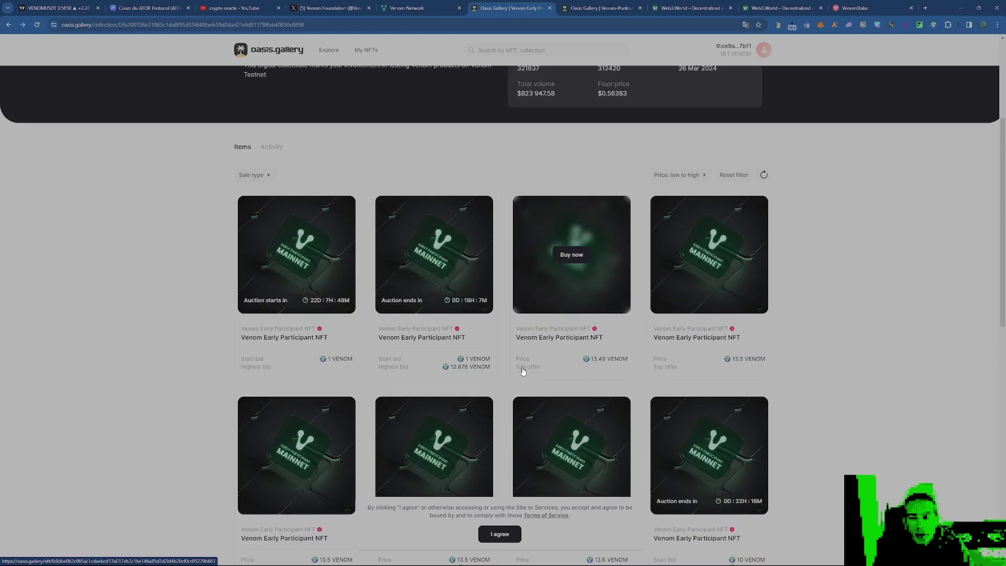
View the offer form of the Venom Early Participant NFT priced at 13.49 VENOM, and close it without making an offer.
click(556, 276)
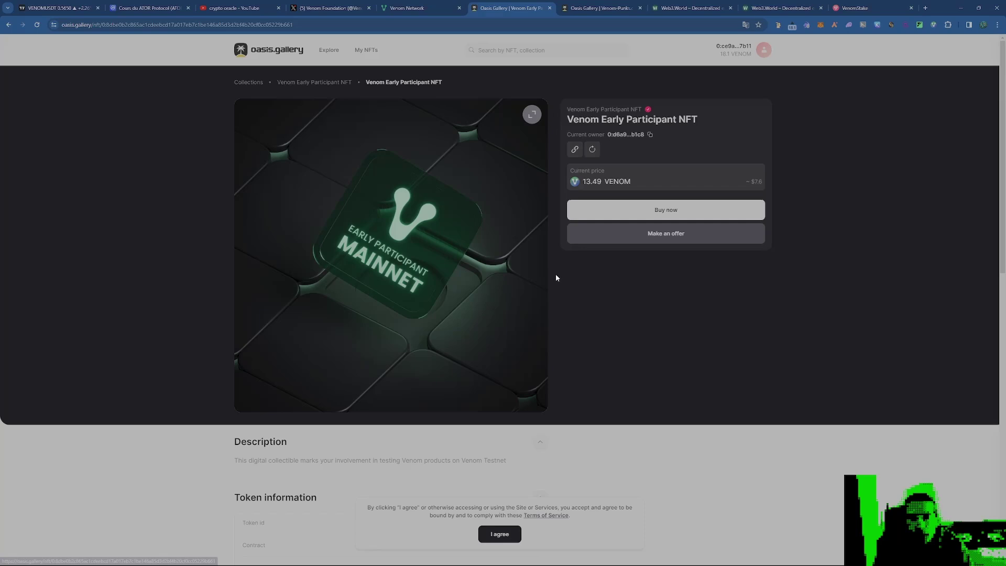
click(669, 234)
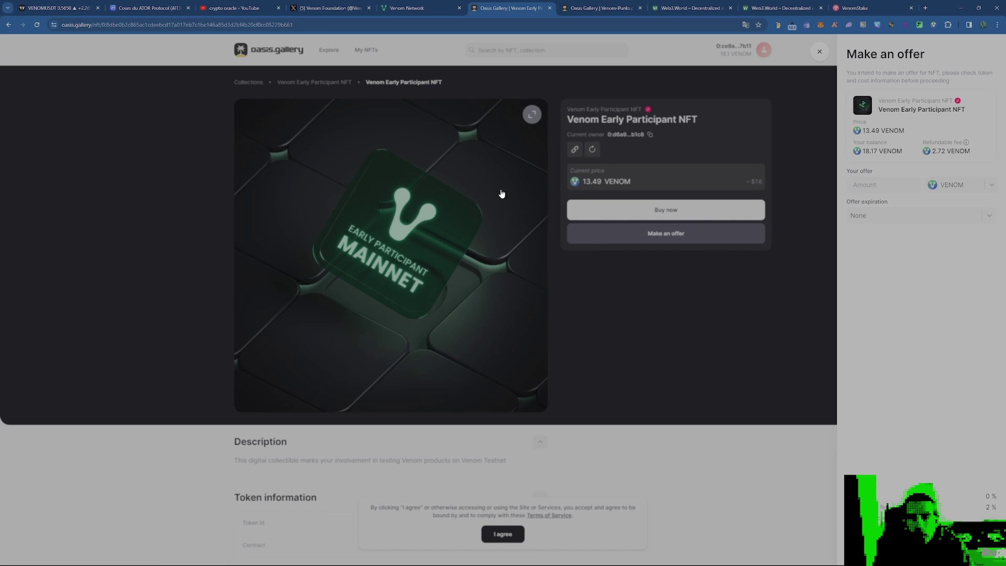
click(835, 77)
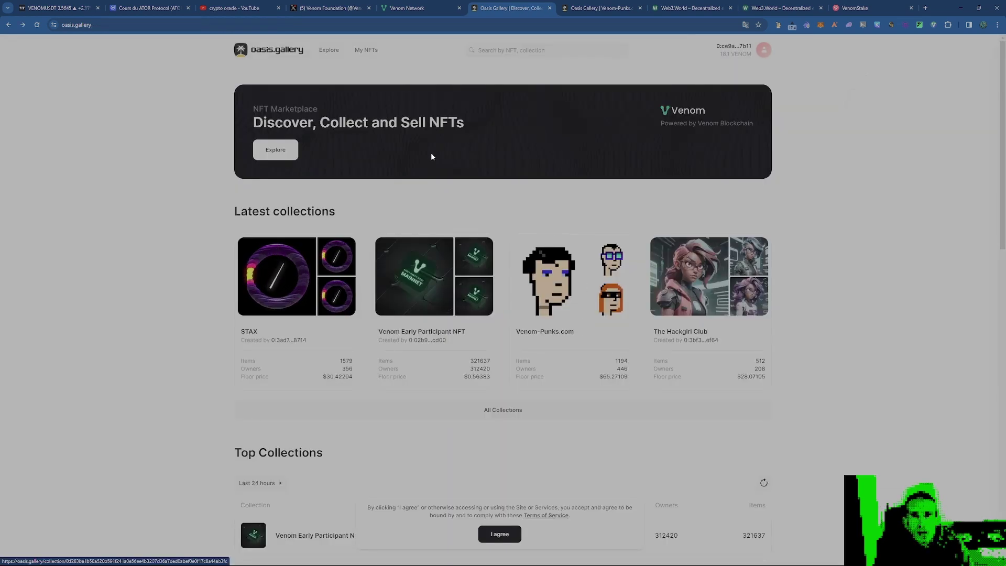
On Web3.World, submit a swap of the full 99.740352 USDT balance to VENOM.
click(399, 8)
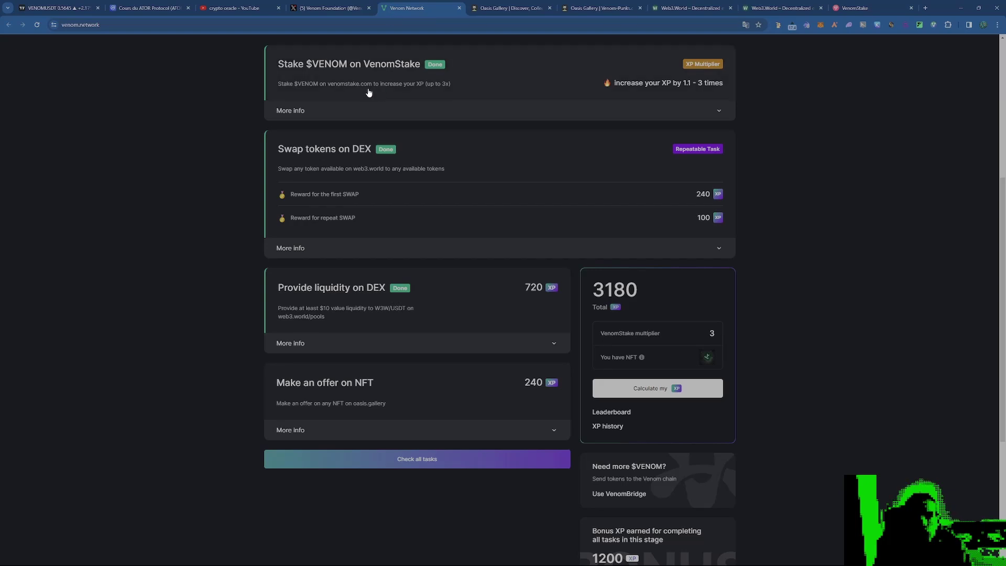
scroll(269, 128, up, 2)
scroll(271, 131, up, 1)
click(675, 9)
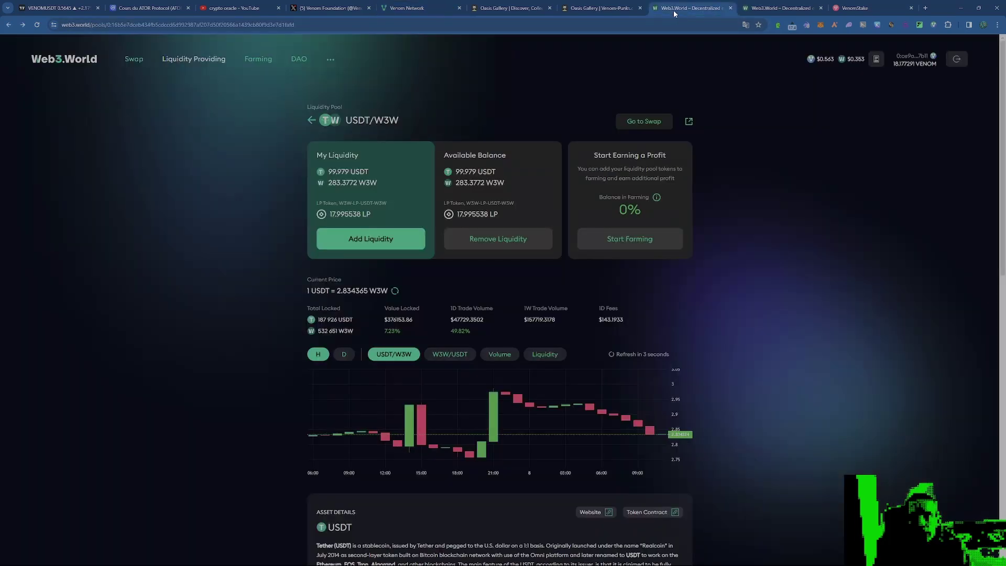
click(130, 62)
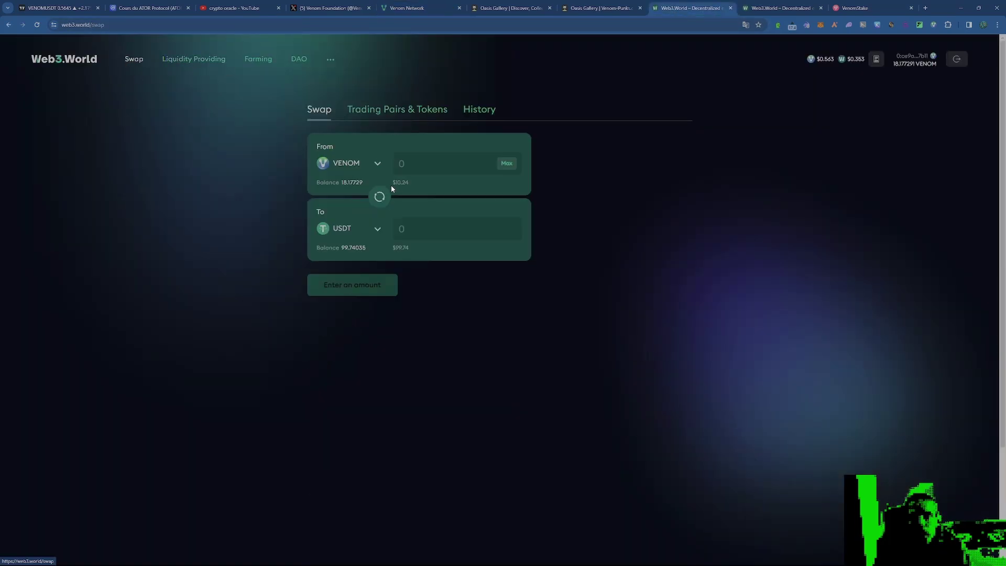
click(380, 197)
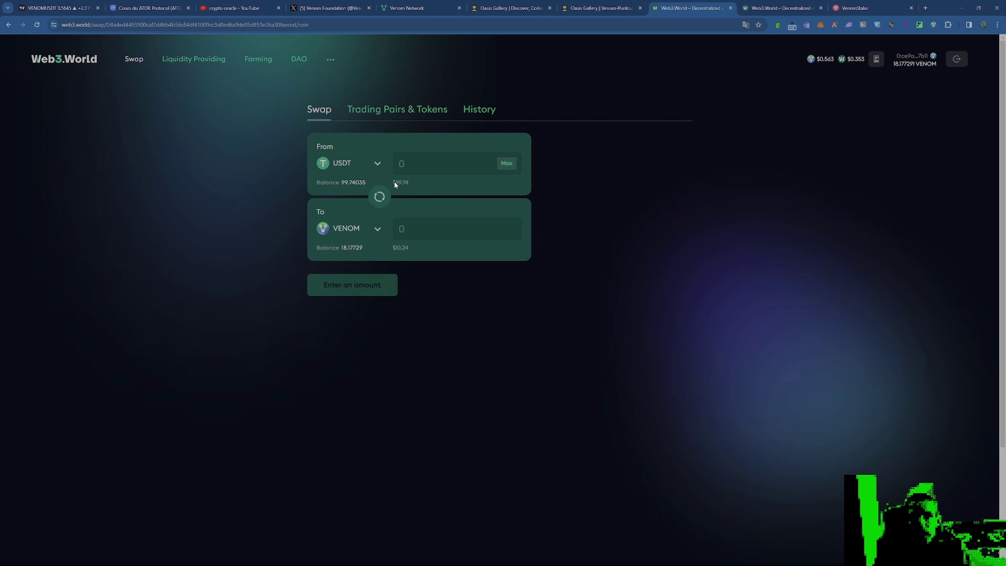
click(506, 164)
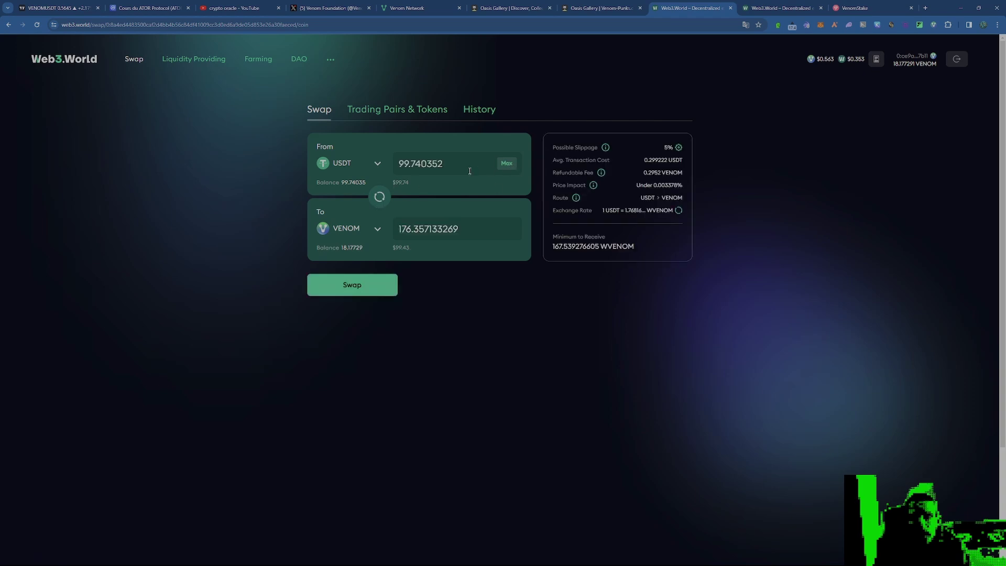
click(353, 290)
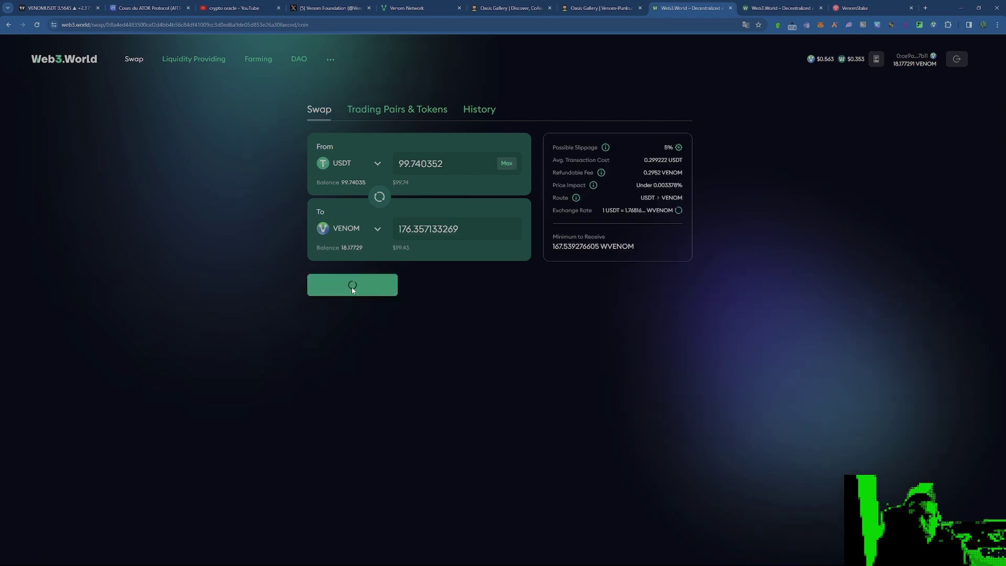
Confirm the USDT swap transaction with the wallet password, having it remembered for this session, and close the wallet's asset overview.
click(489, 382)
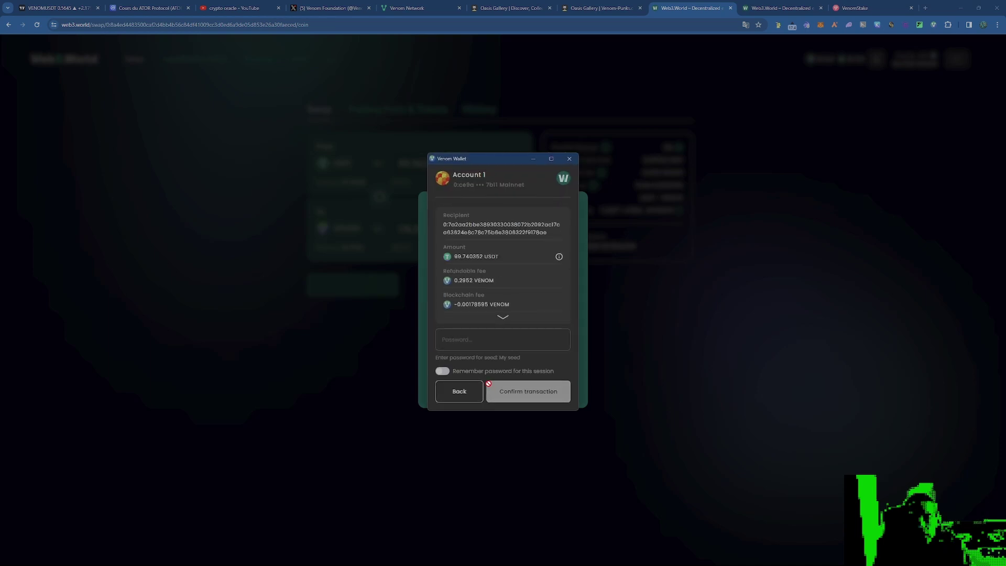
click(443, 371)
click(453, 343)
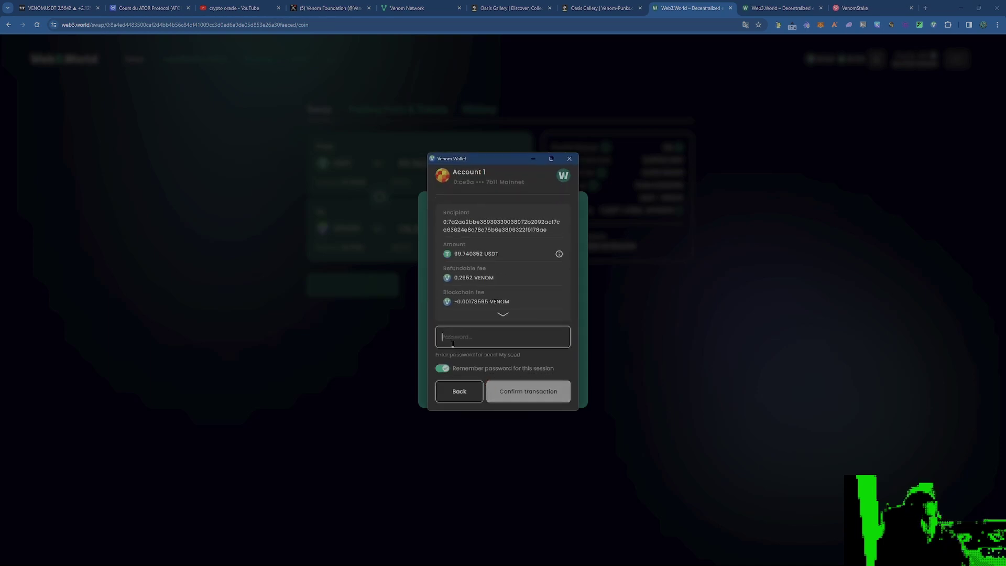
text(*)
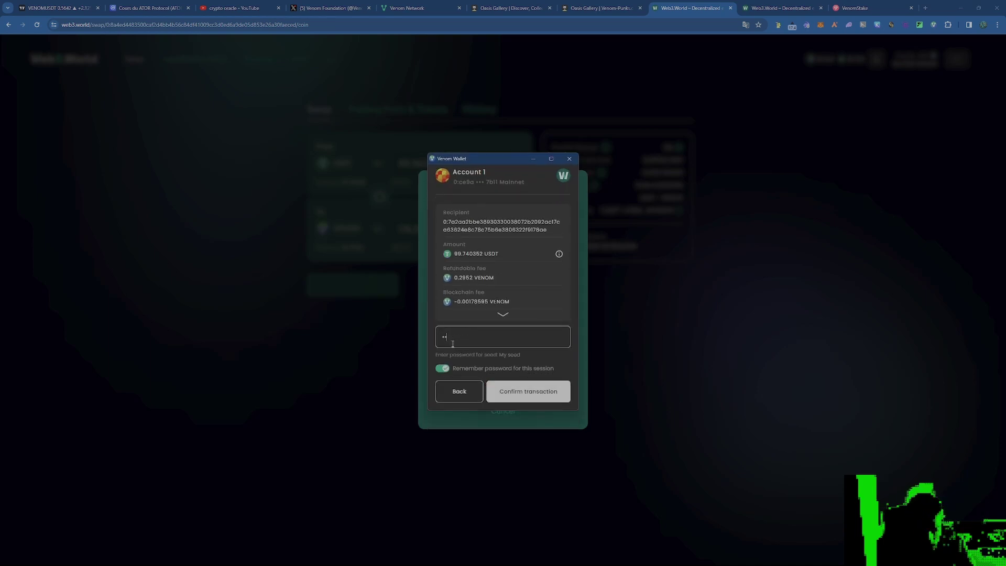
text(*****)
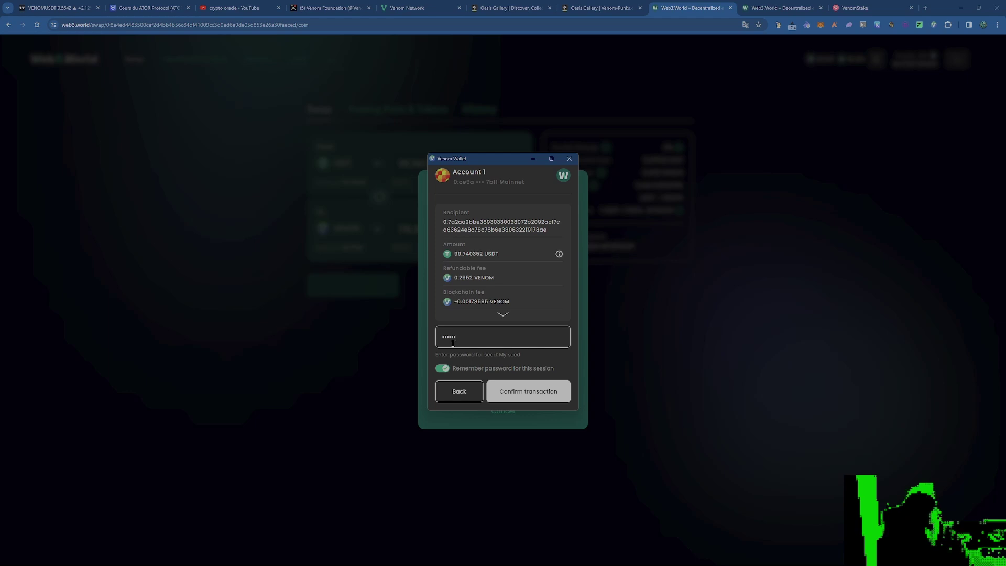
click(494, 400)
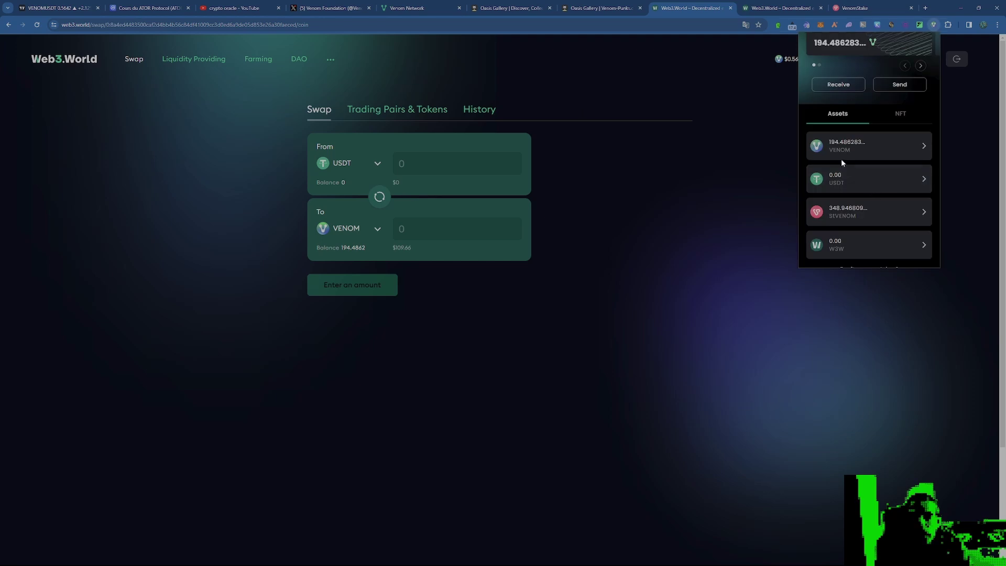
click(738, 169)
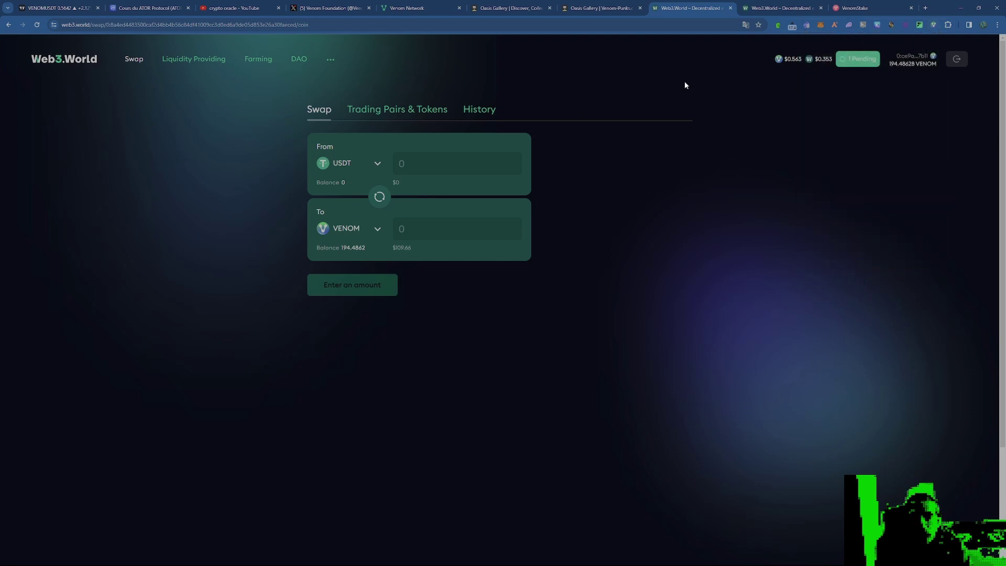
Go to the Venom-Punks.com collection on oasis.gallery, view VenomPunk #7011 and return to the collection.
click(592, 8)
scroll(571, 223, down, 1)
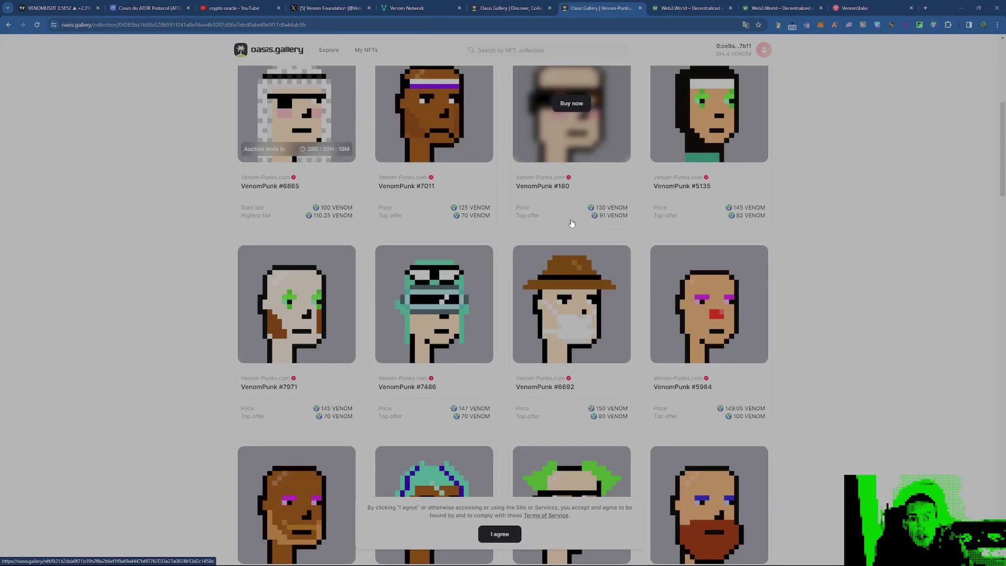
click(443, 137)
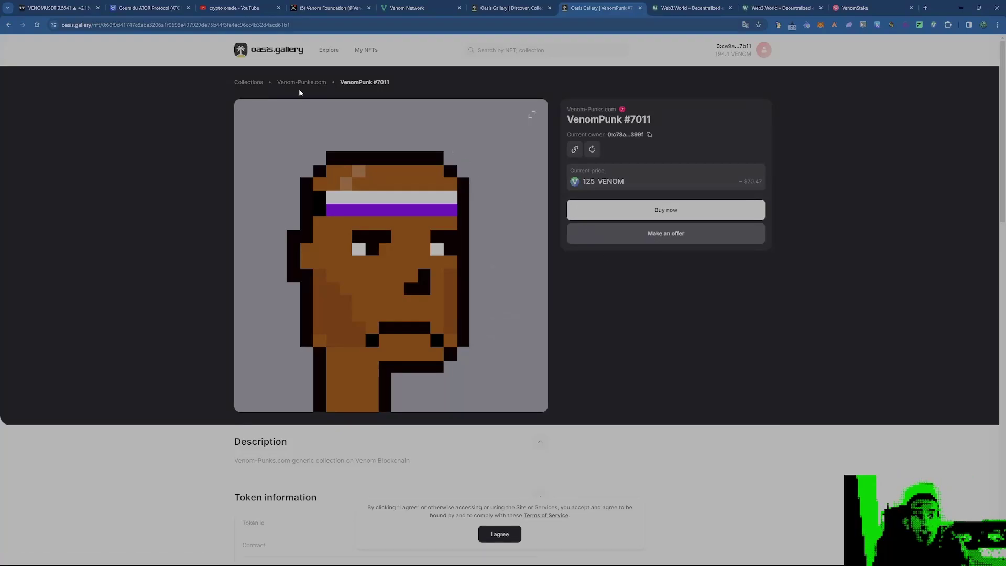
key(alt+Left)
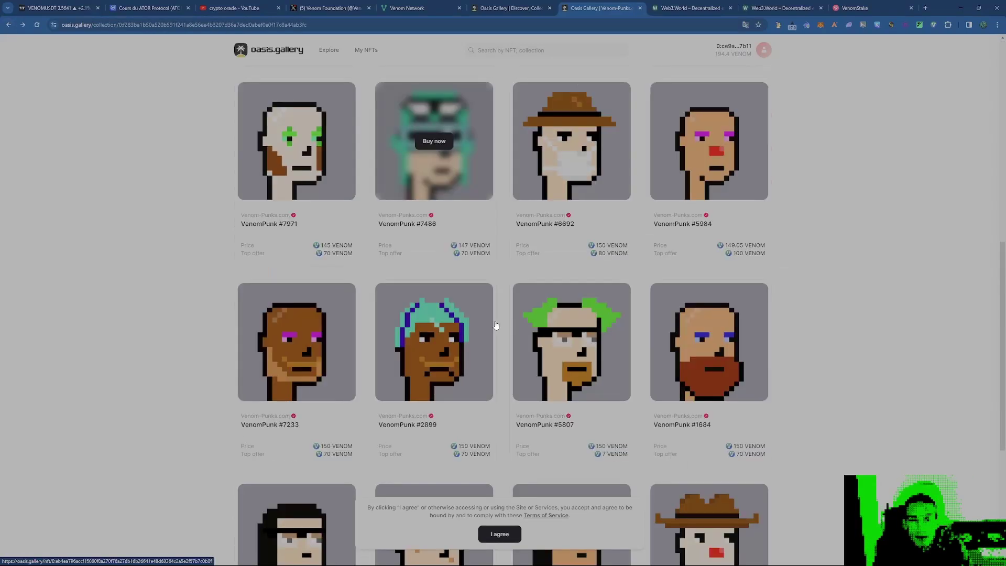
Examine the prices and top offers across the Venom-Punks.com collection to choose an NFT for an offer.
scroll(496, 326, down, 1)
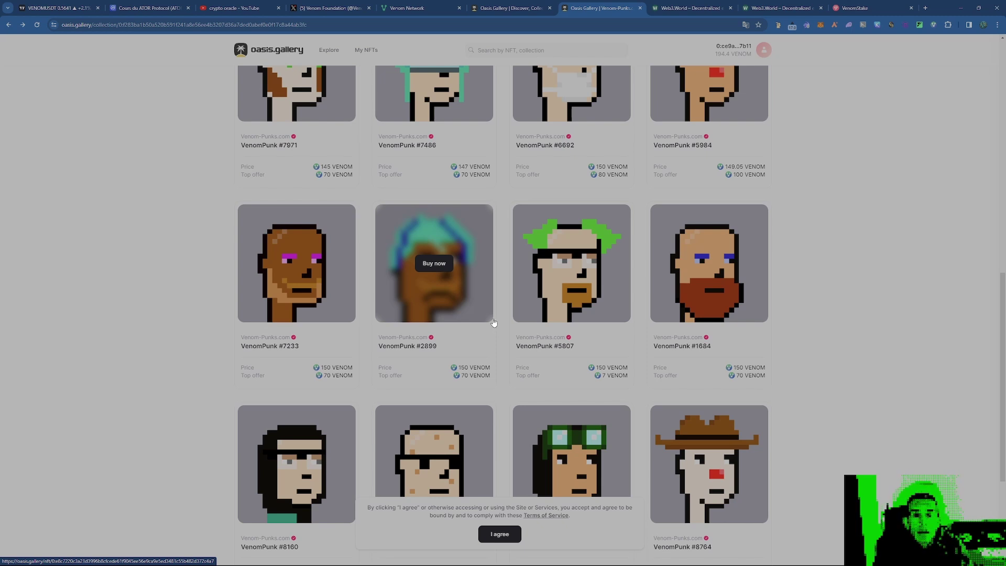
scroll(495, 322, up, 2)
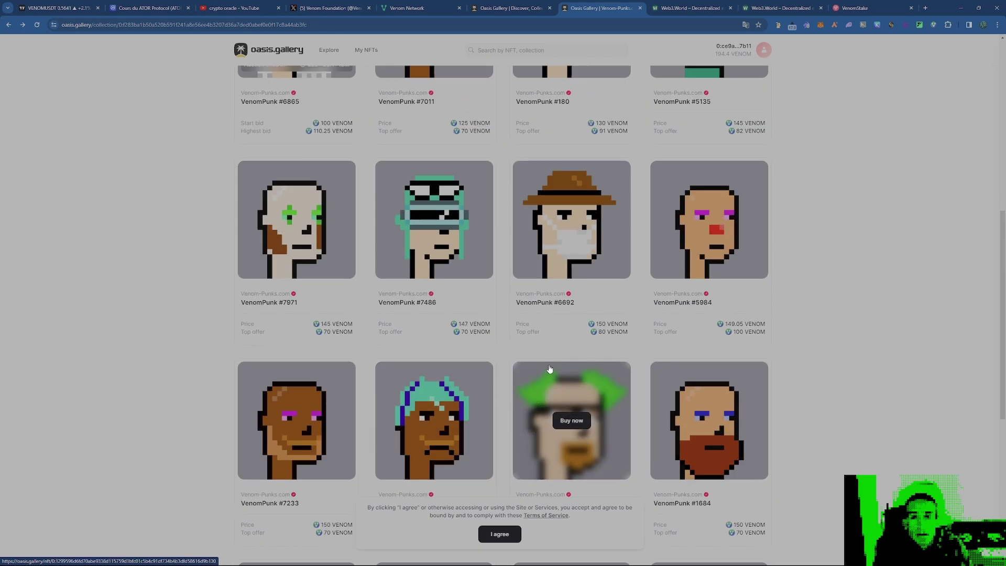
scroll(546, 323, down, 3)
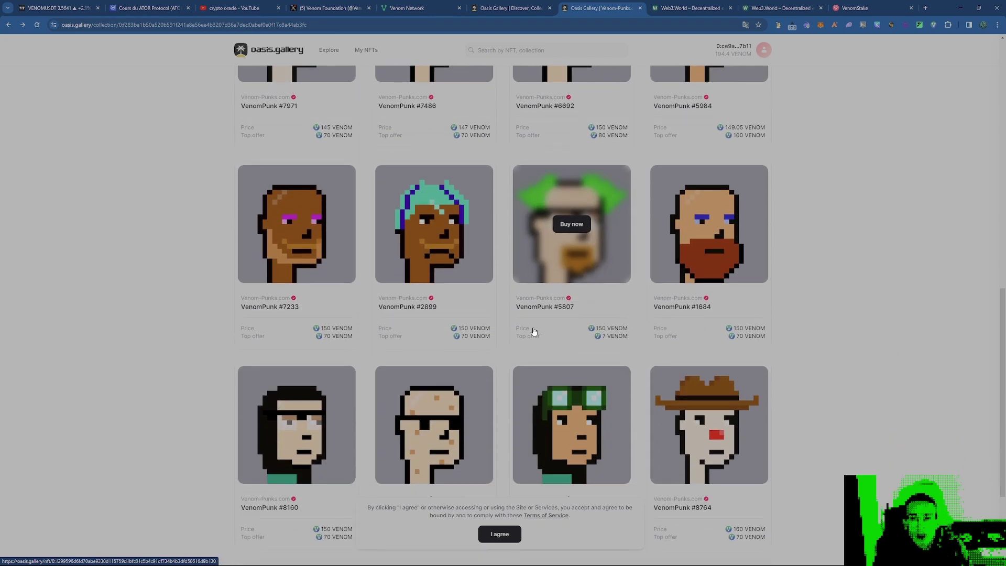
scroll(231, 294, down, 7)
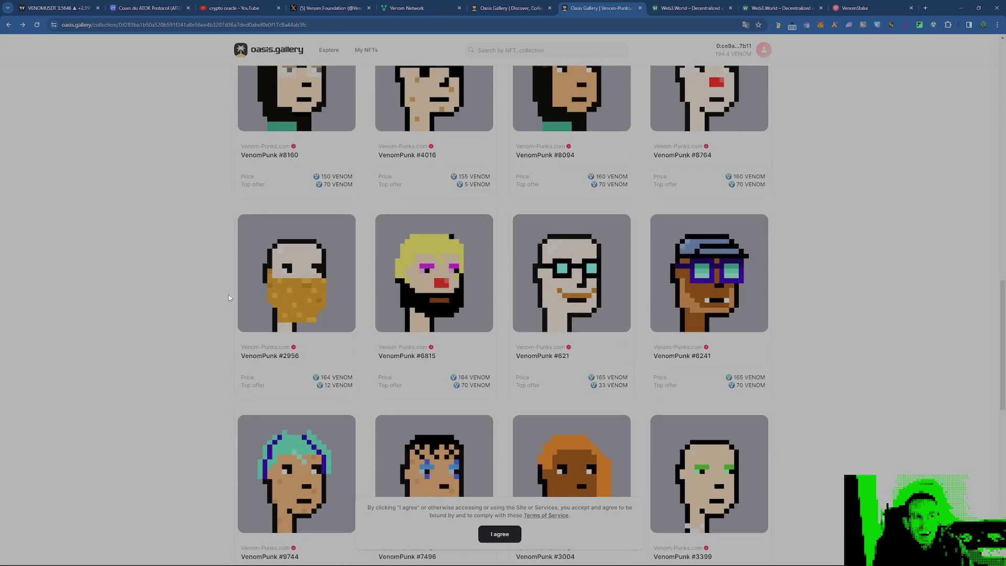
scroll(226, 298, up, 2)
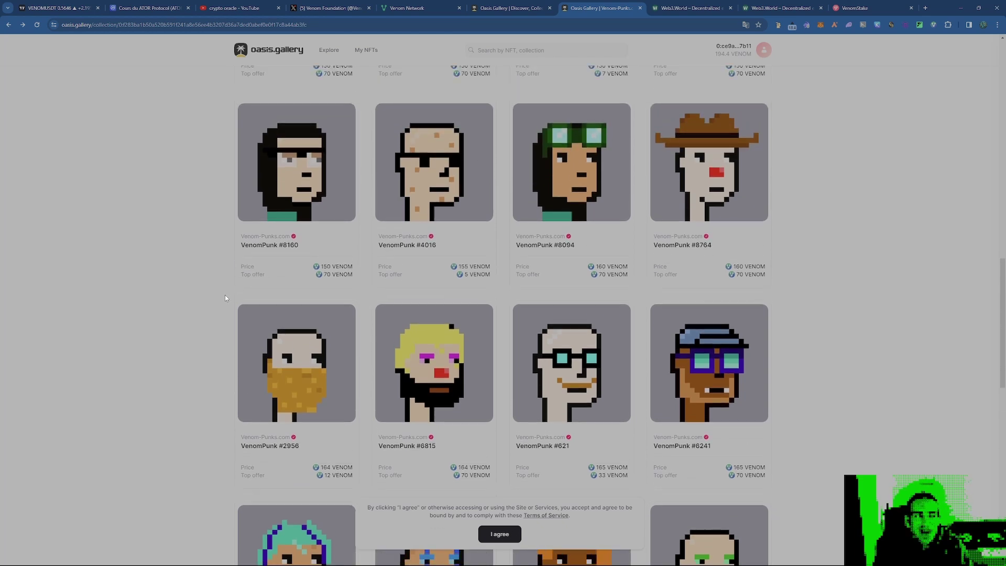
scroll(224, 296, up, 4)
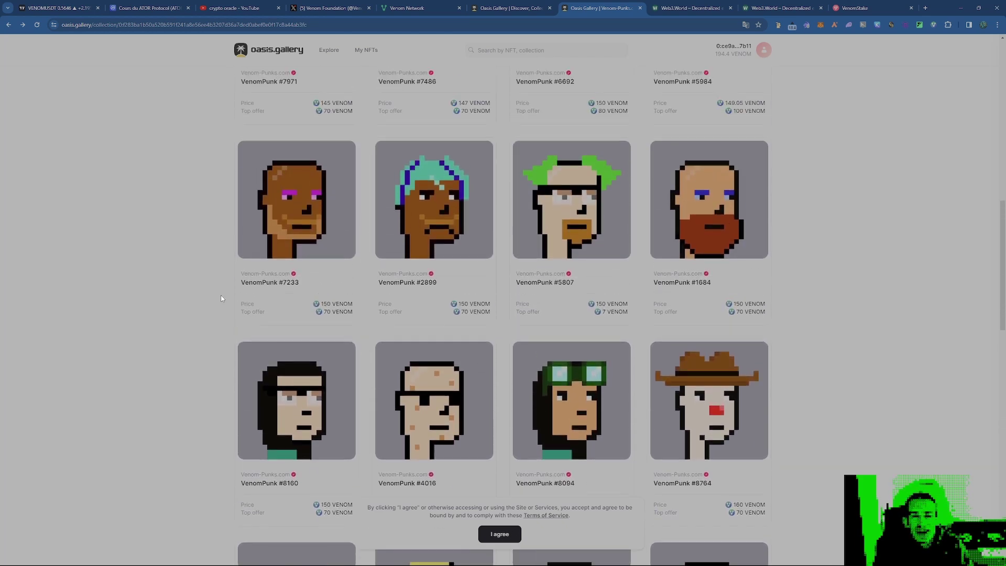
scroll(221, 298, up, 2)
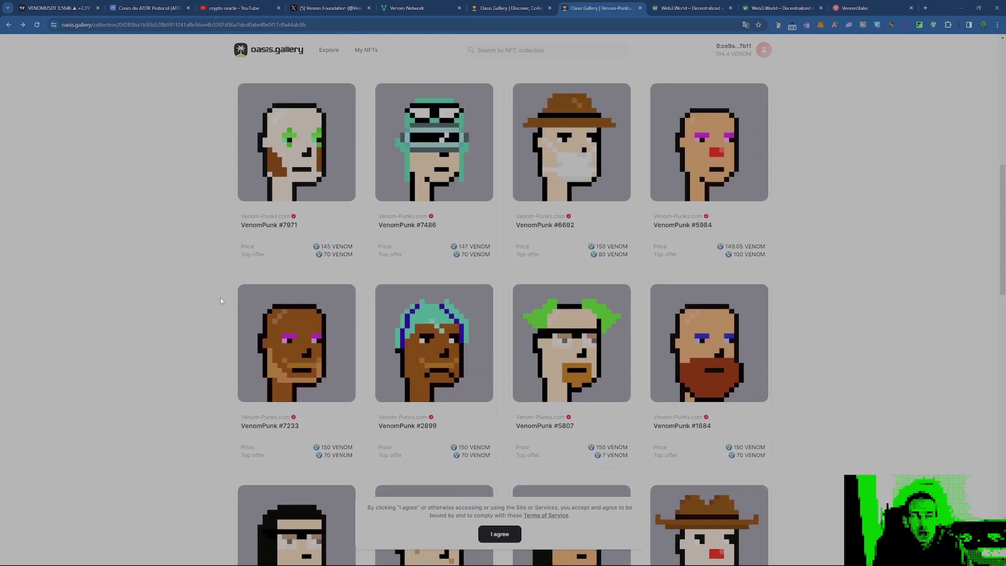
scroll(223, 300, up, 3)
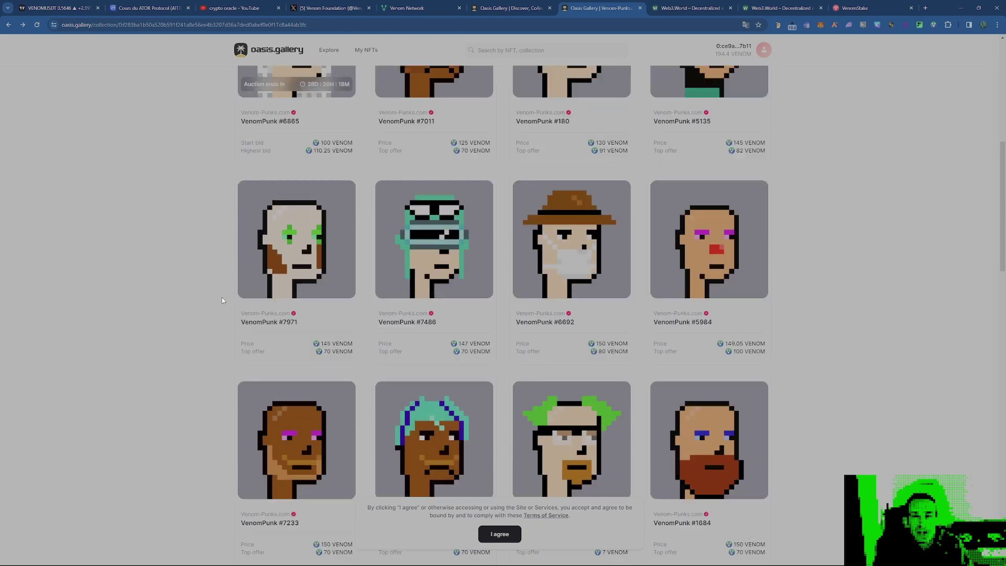
mouse_move(309, 313)
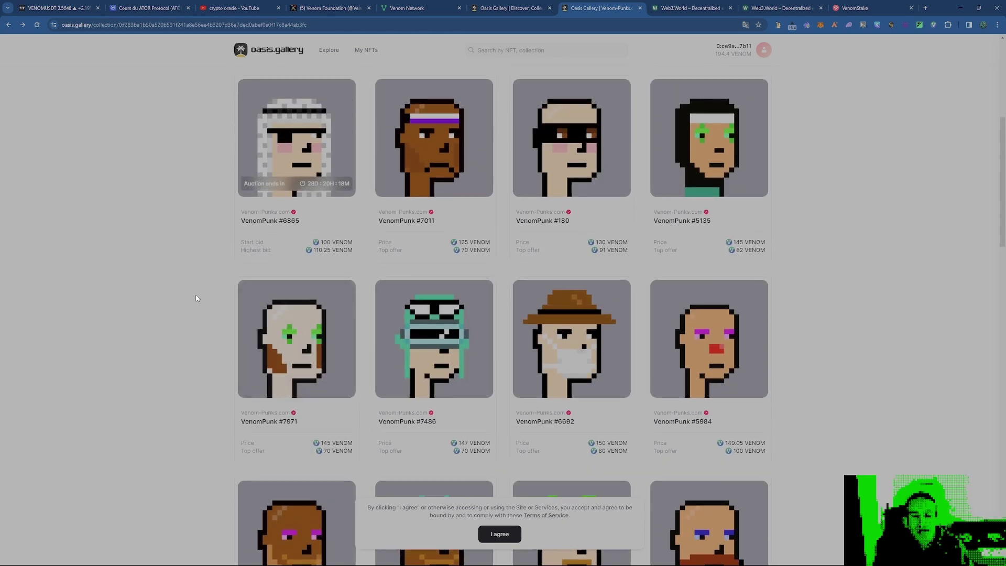
scroll(194, 303, up, 2)
scroll(196, 307, down, 2)
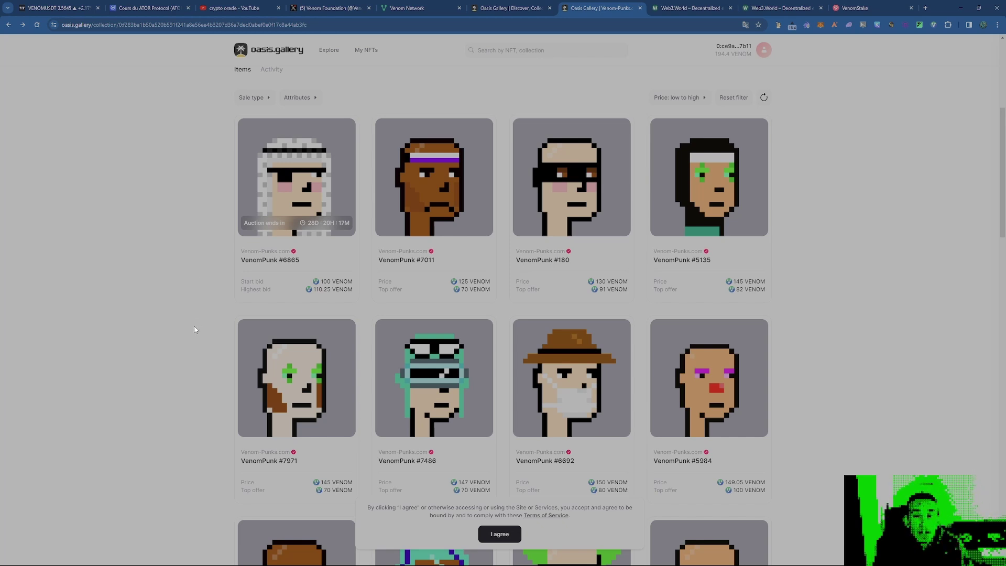
scroll(202, 302, down, 1)
scroll(202, 302, down, 3)
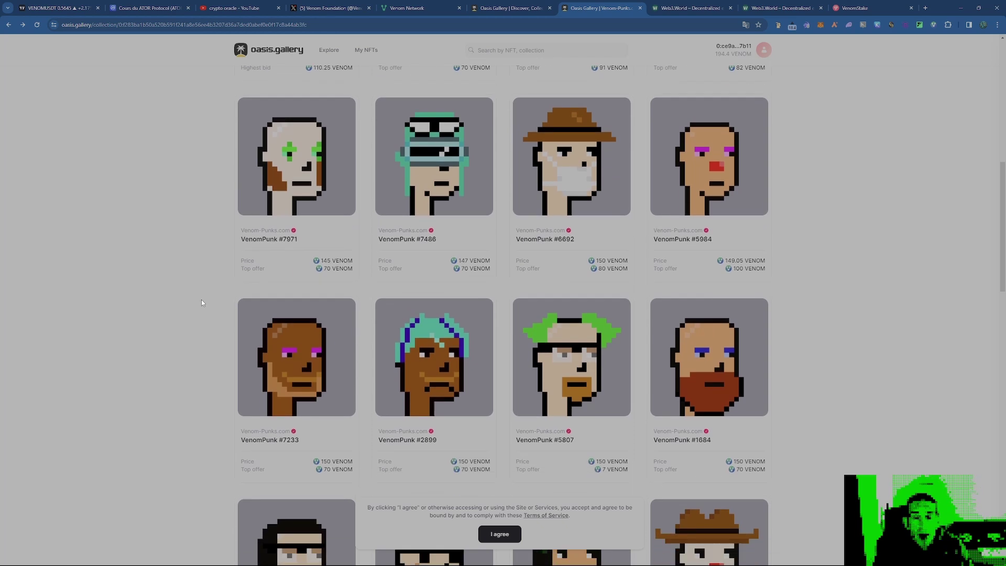
scroll(203, 303, down, 1)
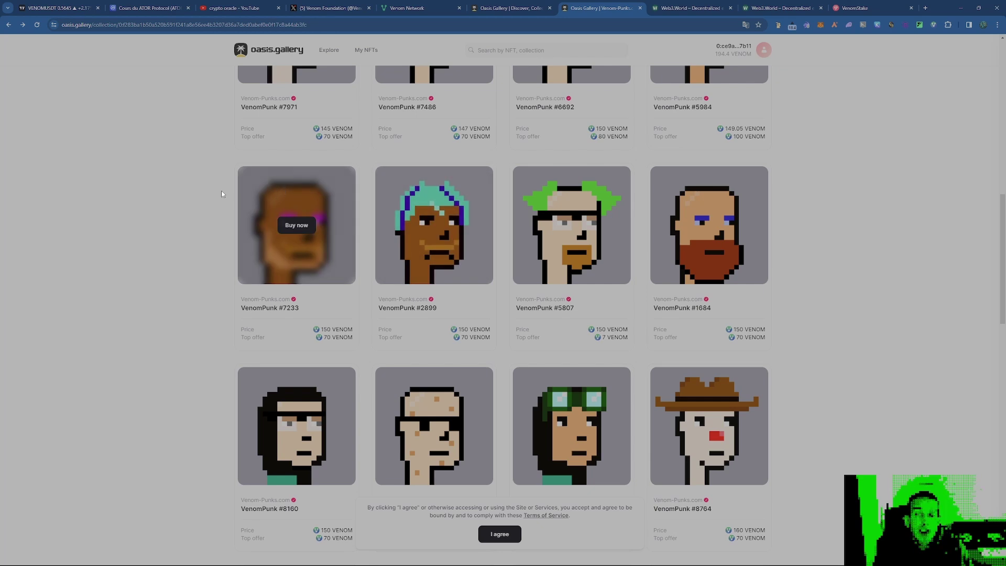
scroll(188, 223, down, 5)
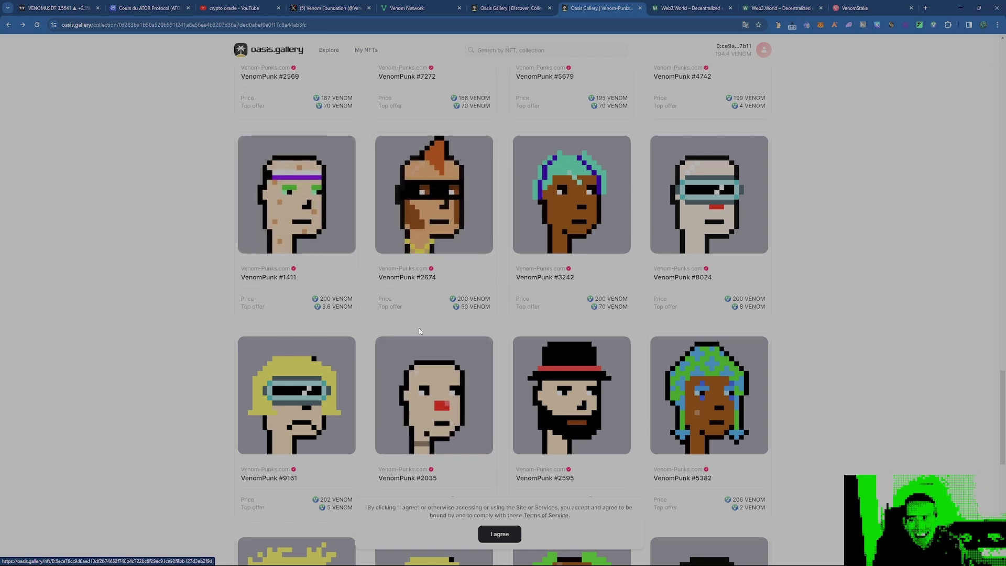
scroll(414, 333, down, 3)
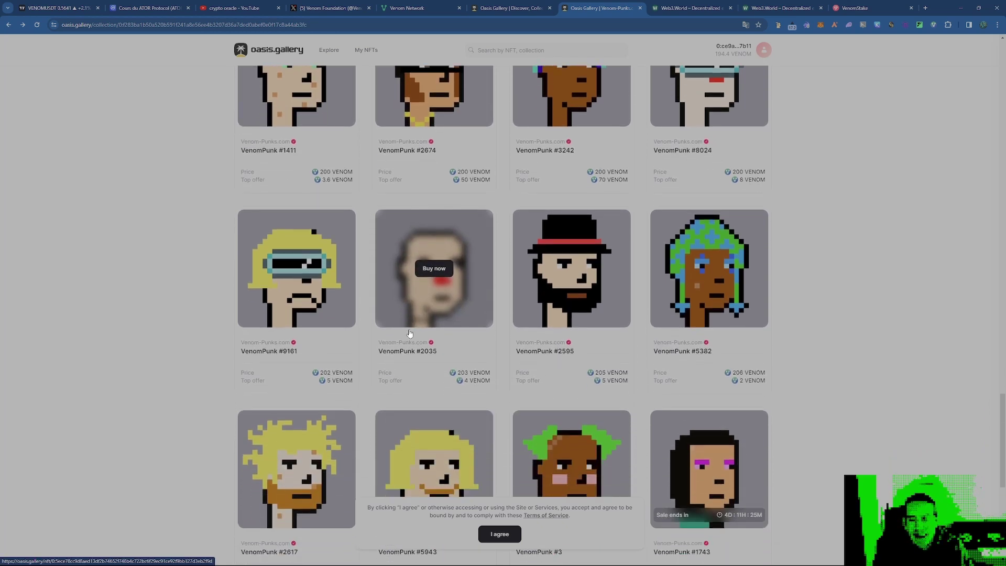
scroll(414, 334, down, 1)
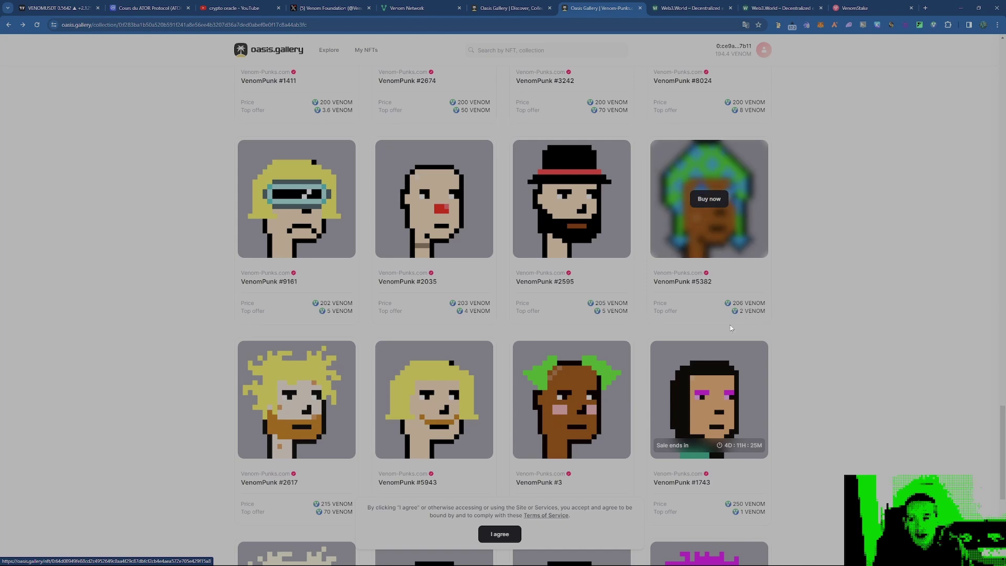
scroll(435, 357, up, 10)
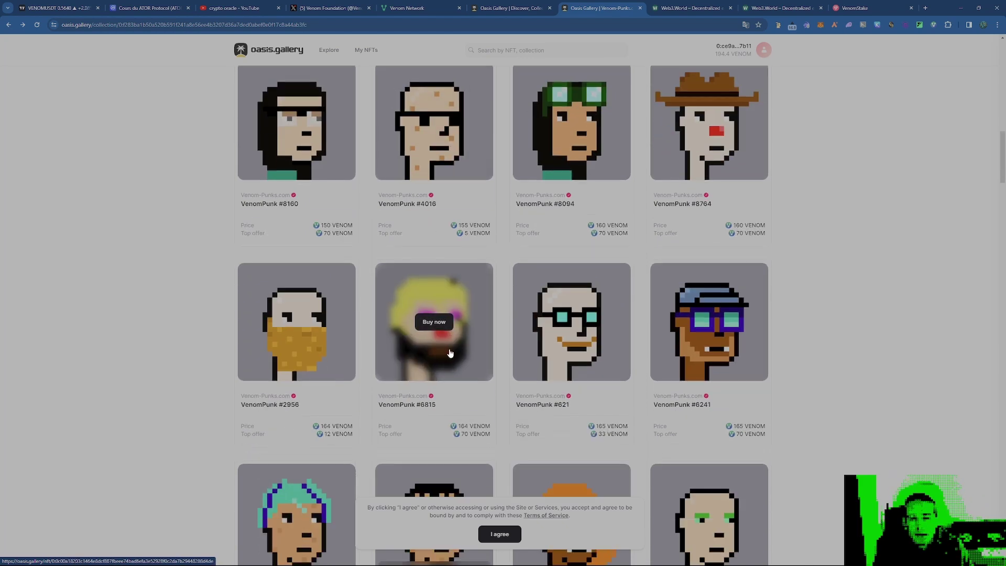
Make an offer of 80 VENOM on VenomPunk #2956 and confirm the transaction with the wallet password.
click(290, 357)
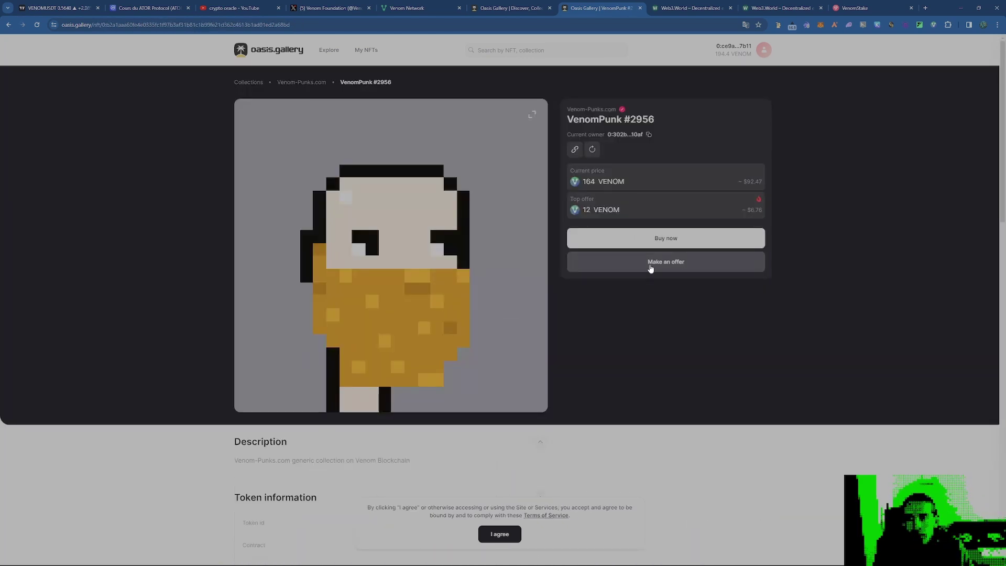
click(651, 269)
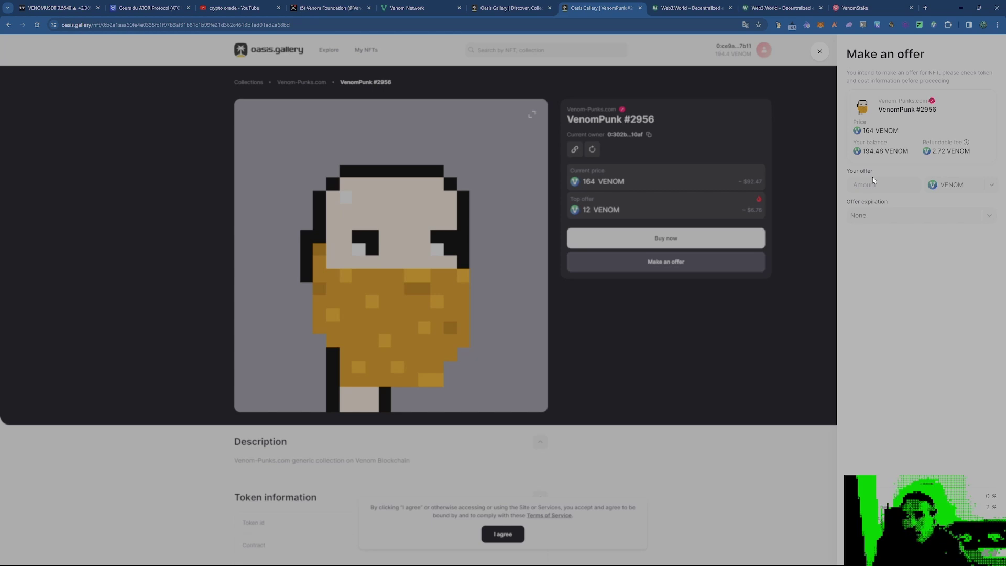
click(870, 184)
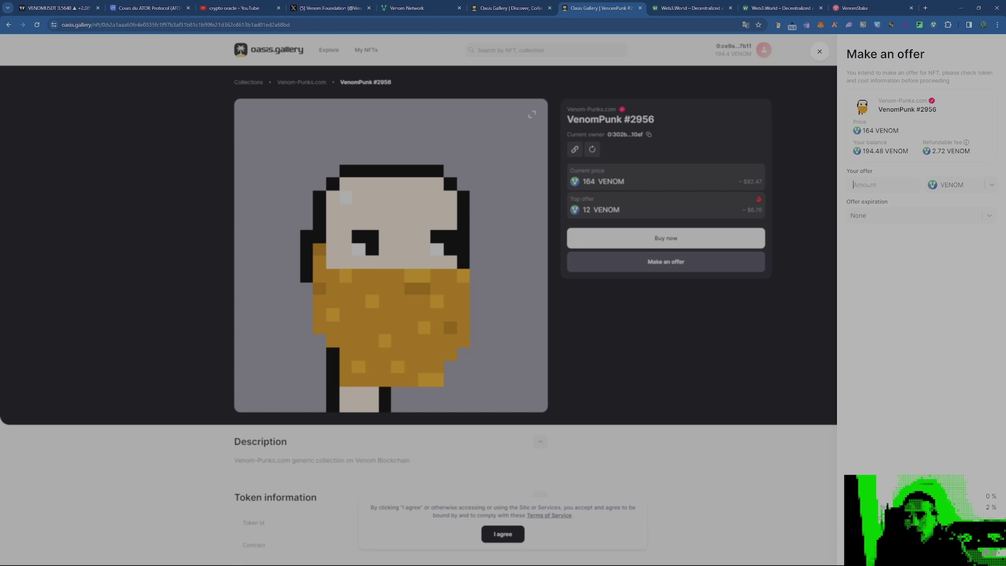
text(80)
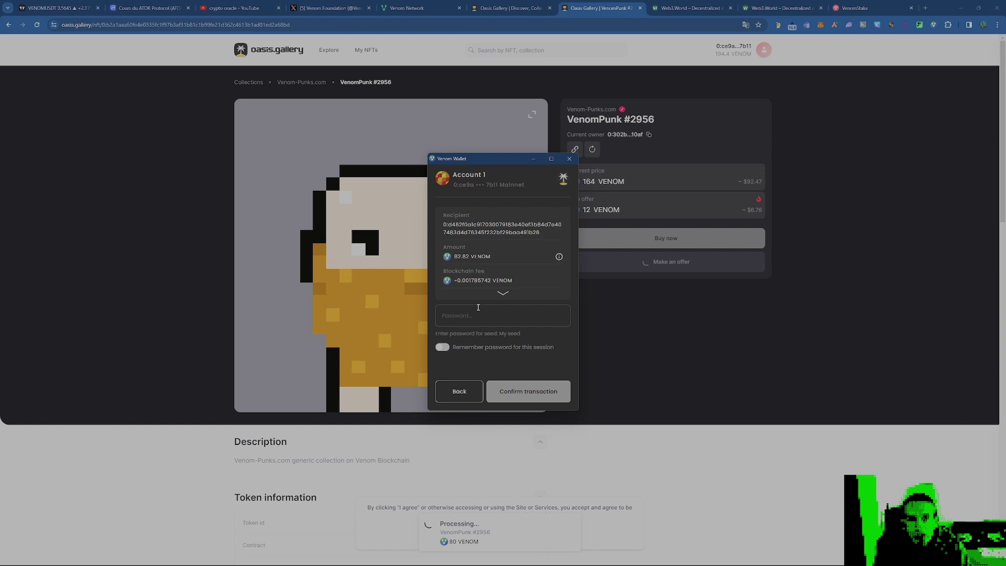
click(478, 308)
key(Return)
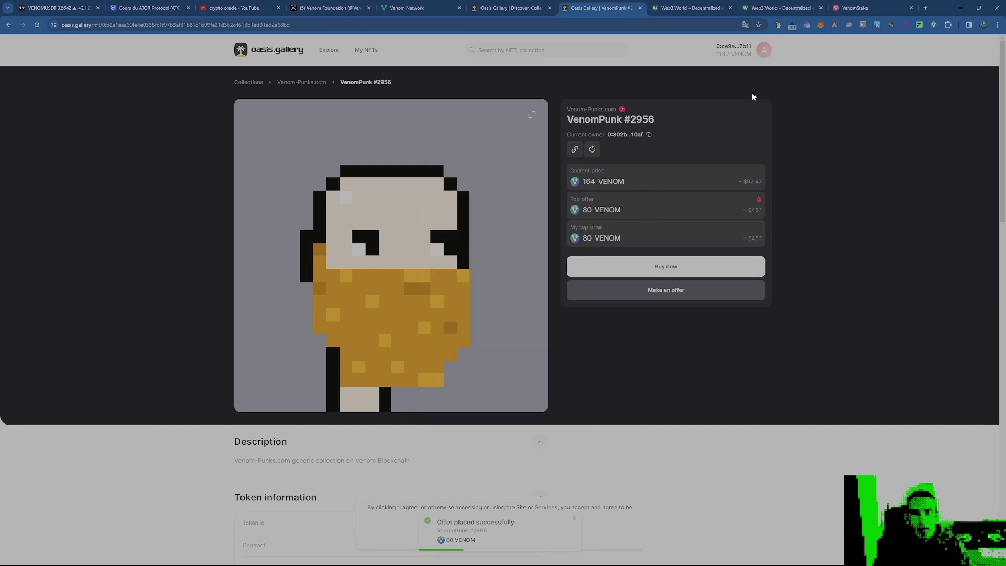
Disconnect the wallet from oasis.gallery and return to the Venom Quests page to review the Stage 1 tasks and total XP.
click(764, 50)
click(873, 158)
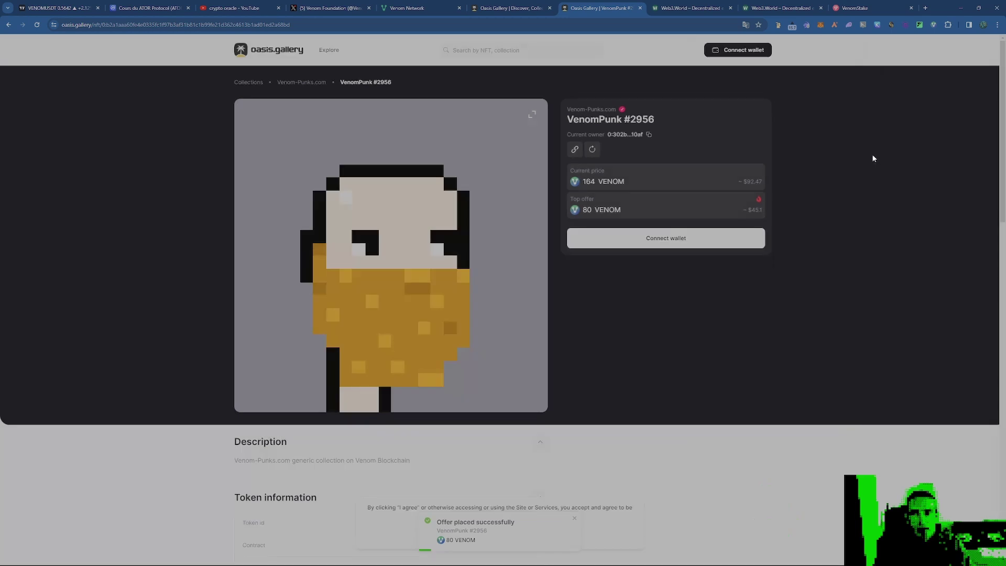
key(ctrl+5)
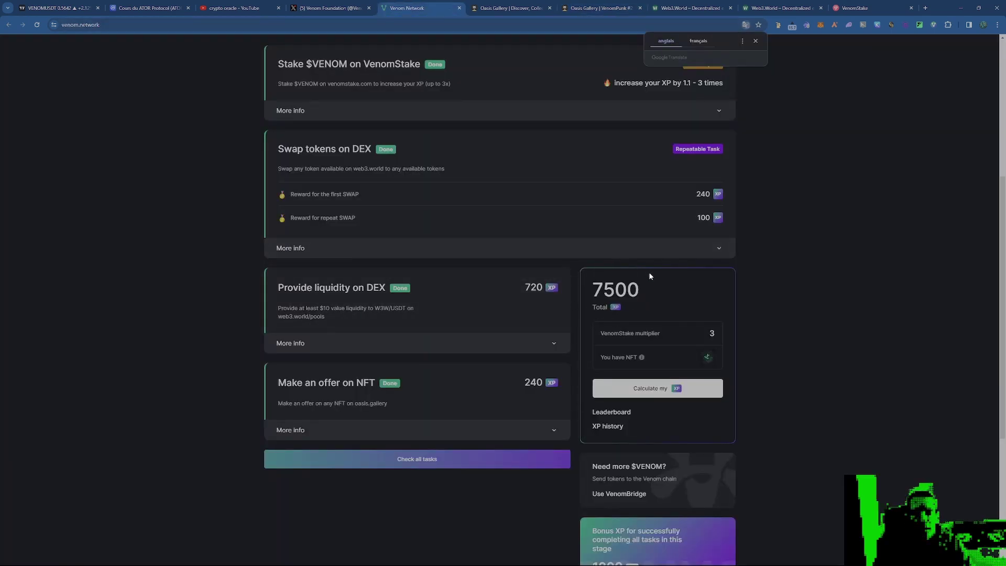
scroll(214, 289, up, 3)
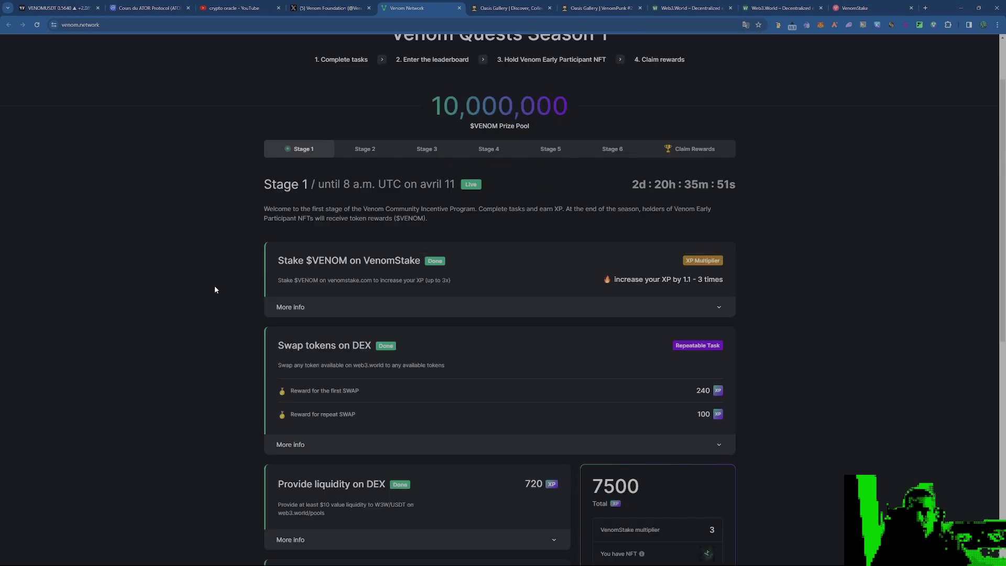